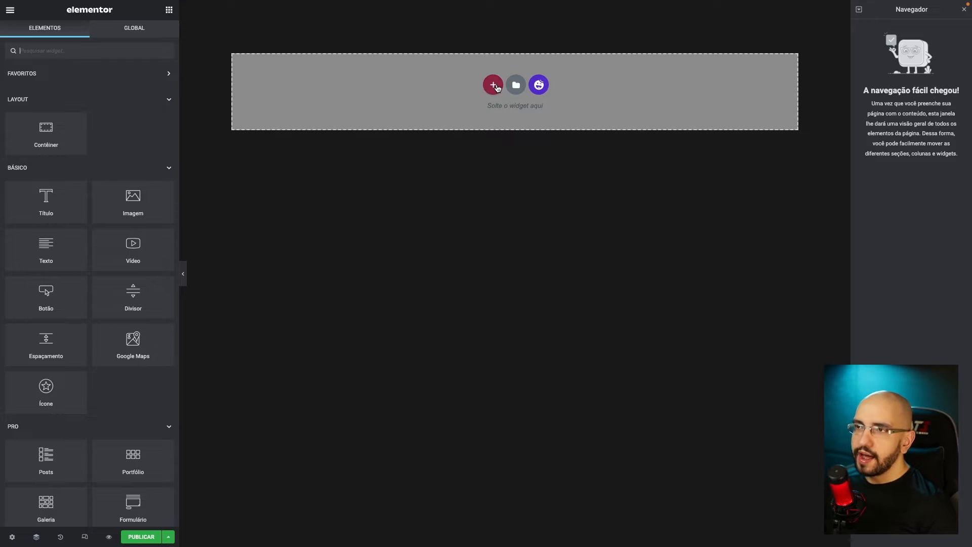
Step: Add a single-column container to the page with its content justified and its items aligned to the center
left_click(494, 85)
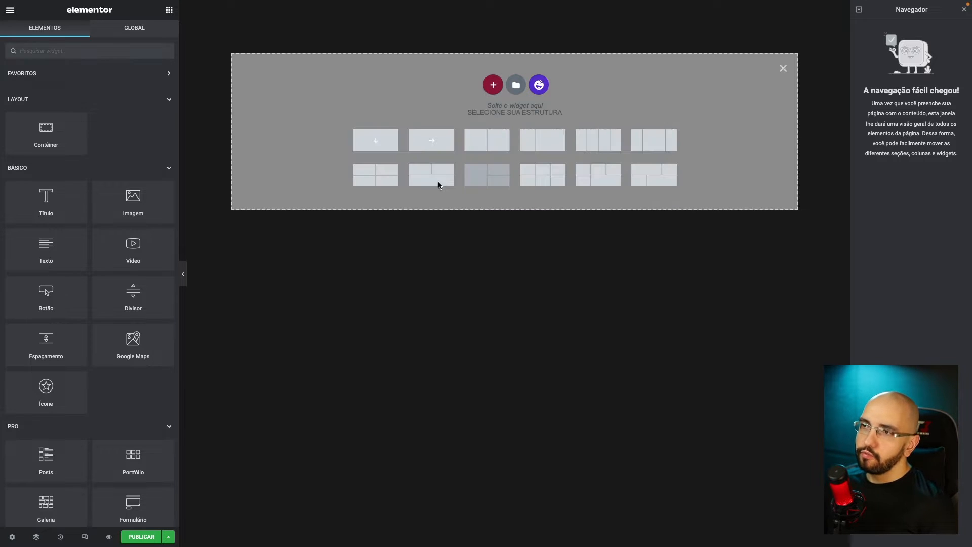
left_click(379, 144)
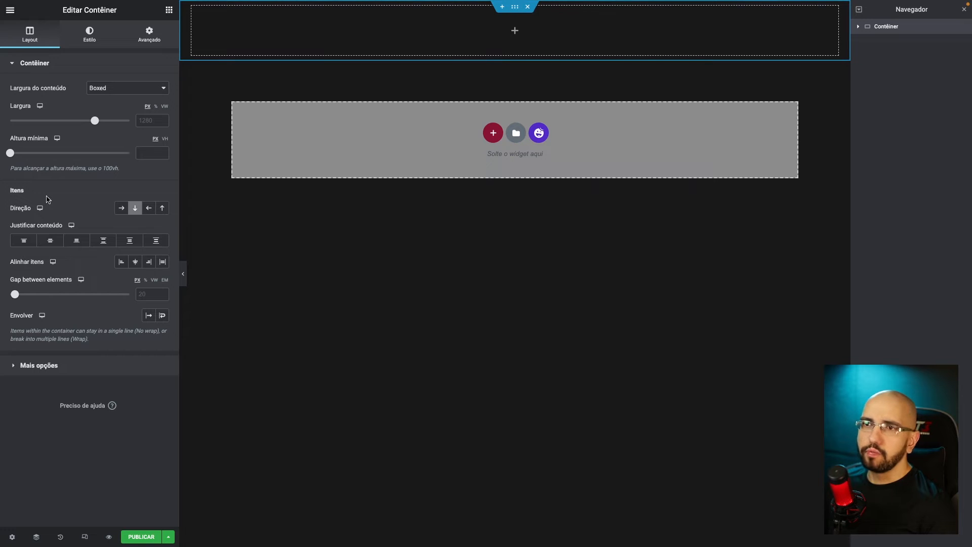
left_click(50, 241)
left_click(135, 262)
Step: Set the container's minimum height to 100 VH
left_click(165, 138)
left_click(150, 153)
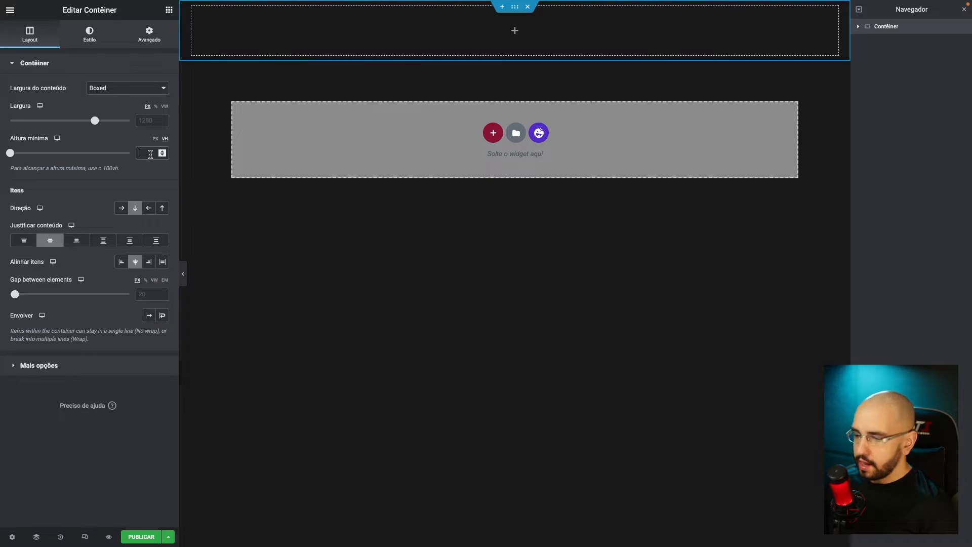
type("100")
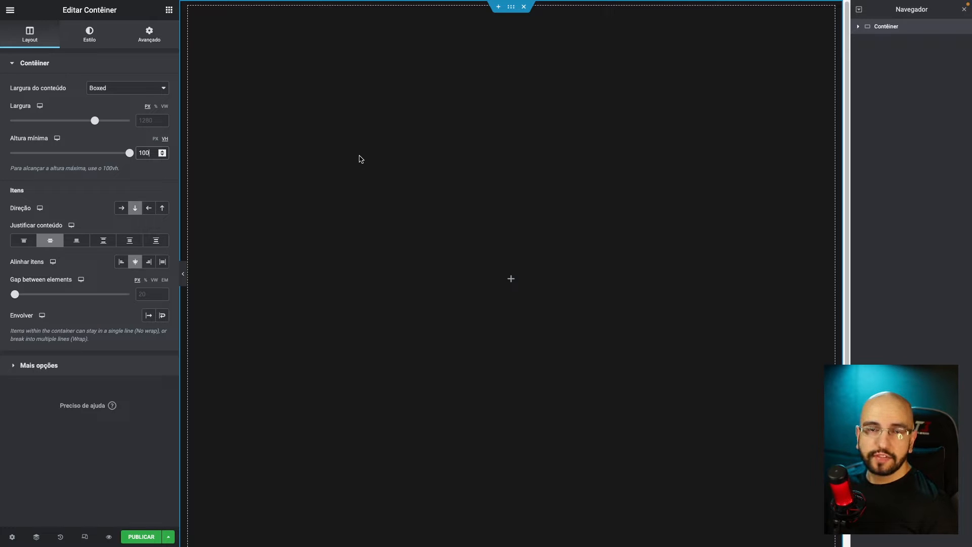
Step: Add a title widget inside the container and left-align its text
left_click(170, 11)
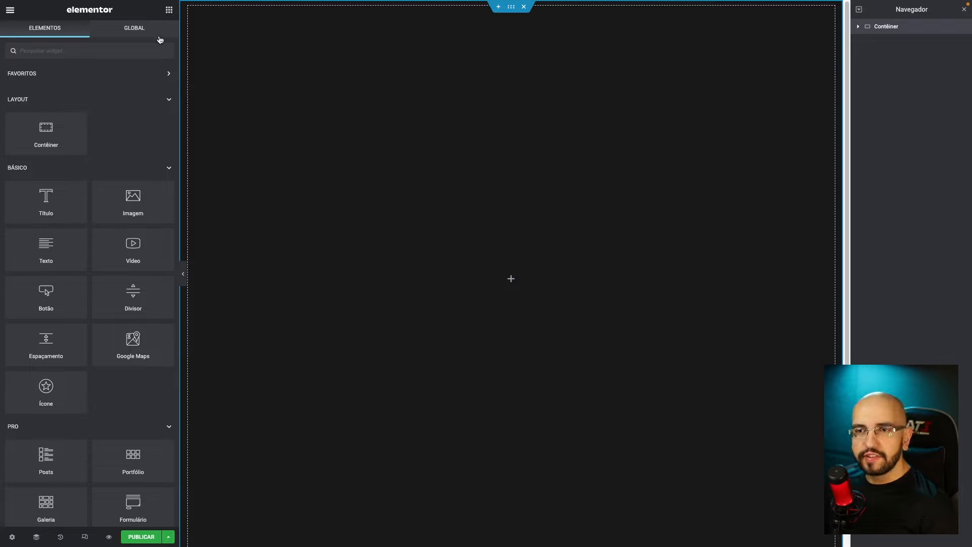
left_click_drag(45, 198, 504, 244)
left_click(121, 230)
Step: Align the container's items to the start, with its content justified to the center
left_click(511, 8)
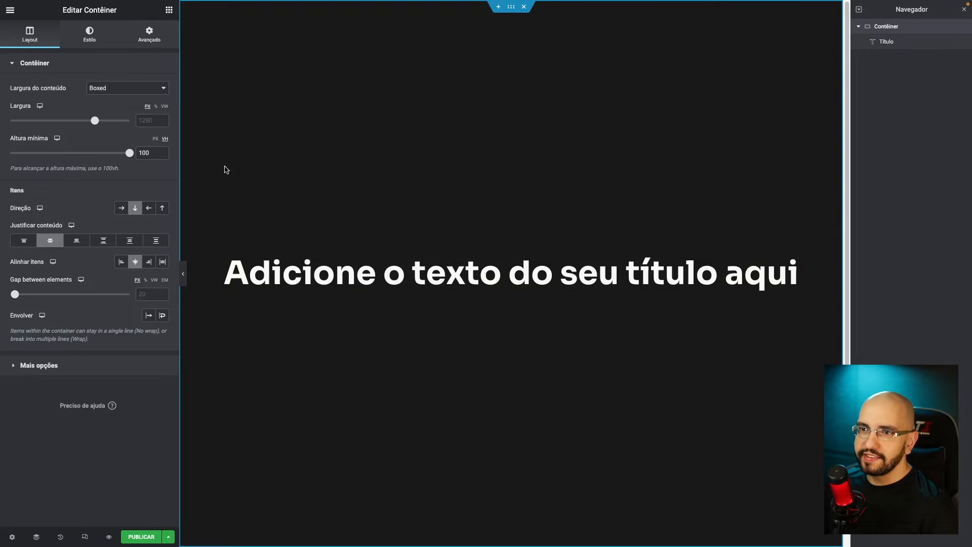
left_click(342, 272)
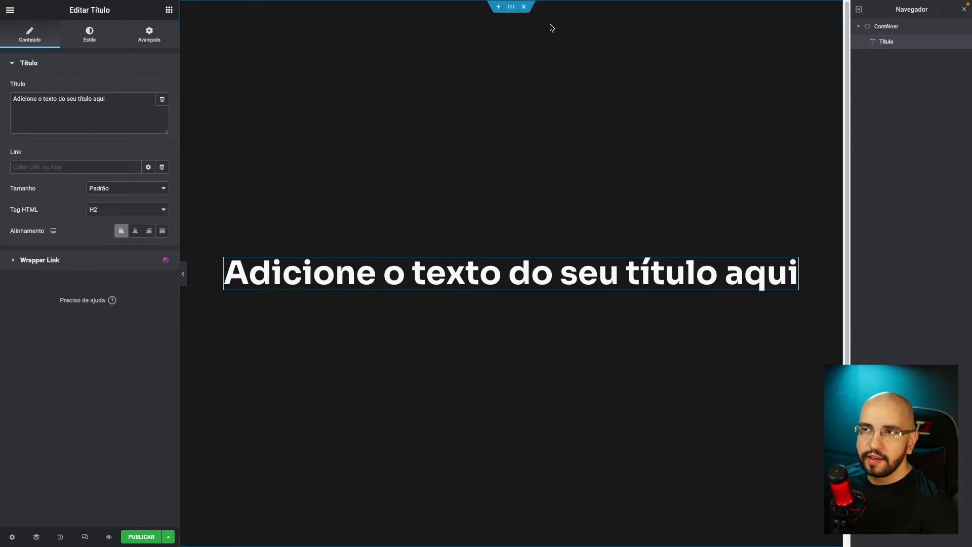
left_click(512, 7)
left_click(23, 241)
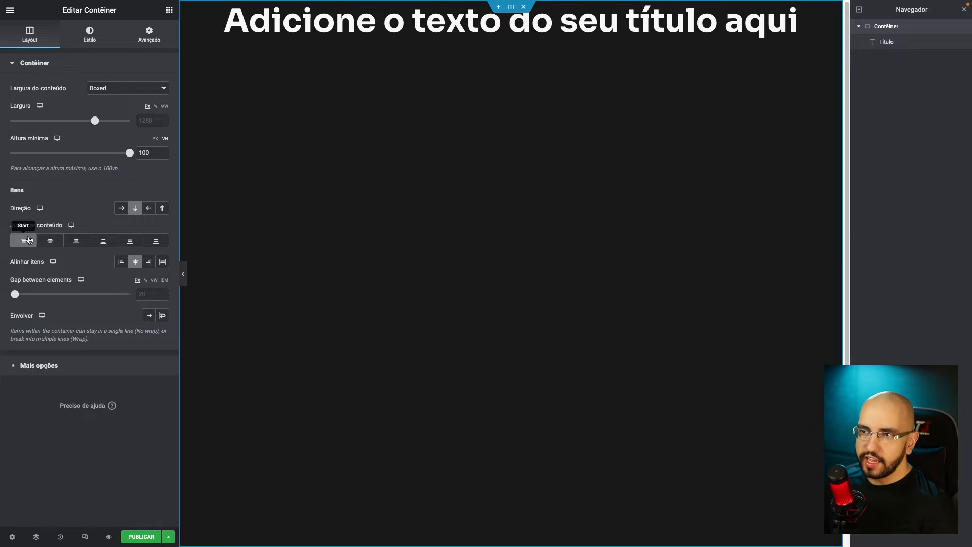
left_click(120, 262)
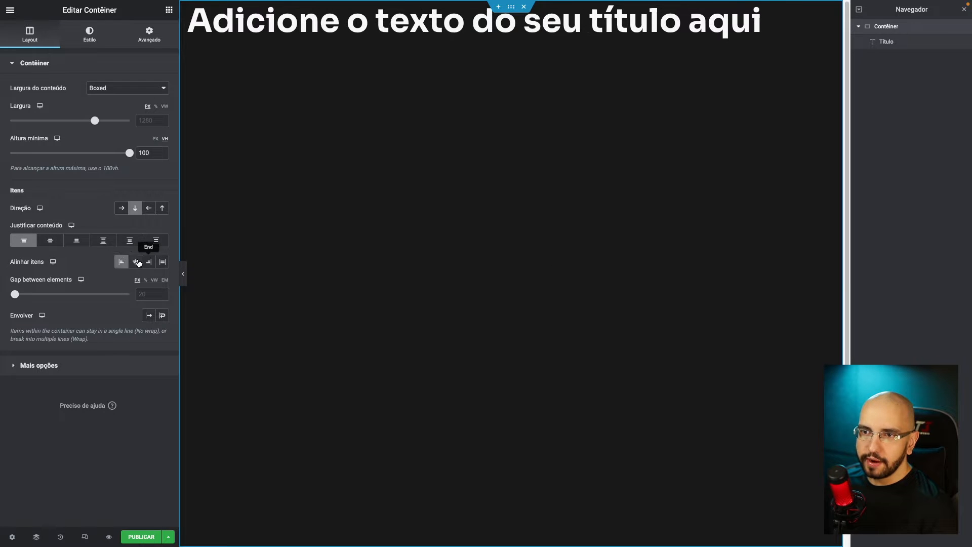
left_click(51, 243)
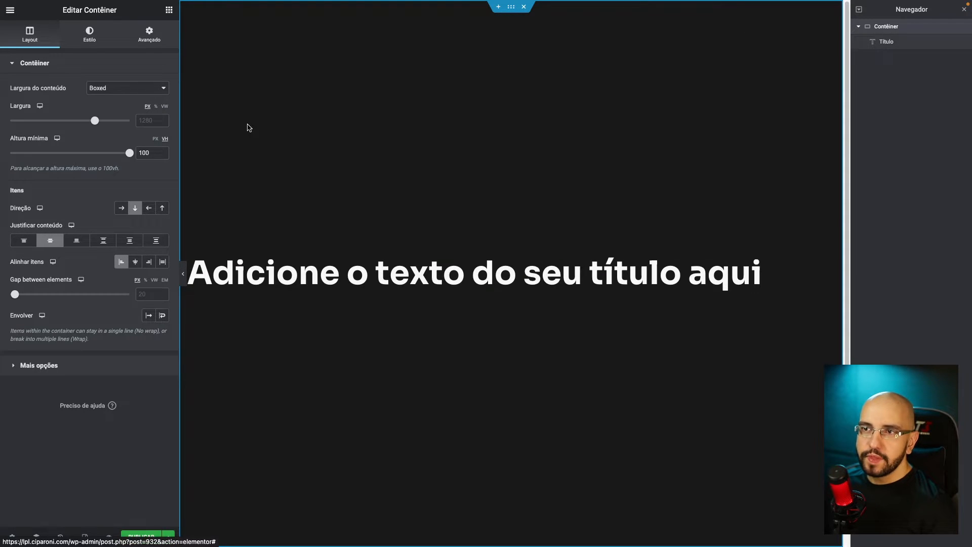
Step: Give the title a custom width of 41%
left_click(390, 258)
left_click(149, 35)
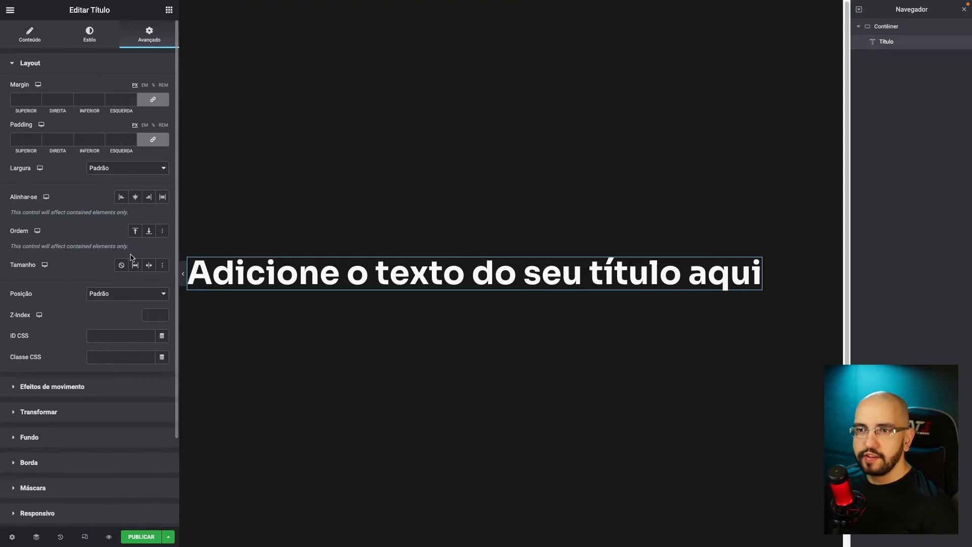
left_click(147, 168)
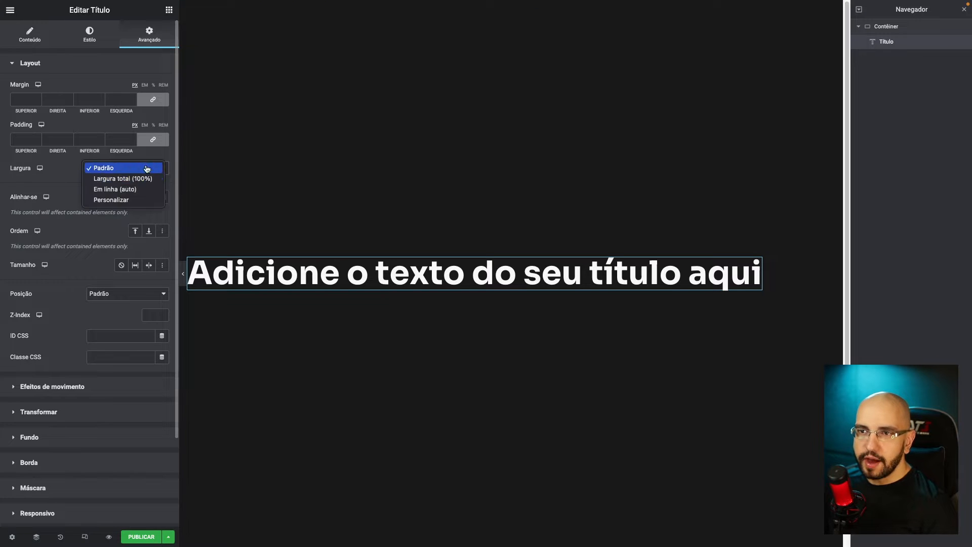
left_click(119, 200)
type("41")
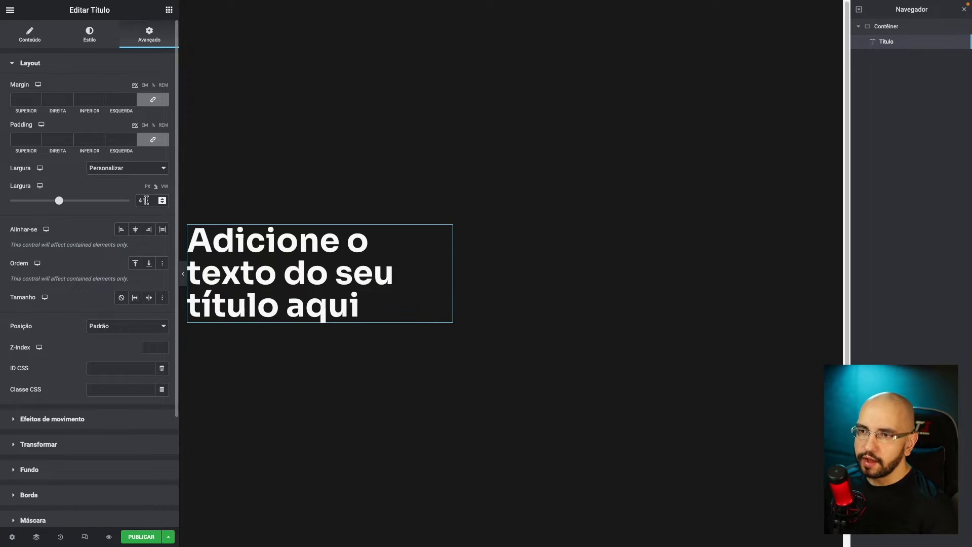
Step: Add a text widget below the title and give it a custom percentage width matching the title's
left_click(171, 11)
left_click_drag(50, 265, 324, 320)
left_click(165, 34)
left_click(150, 169)
key("Escape")
left_click(162, 186)
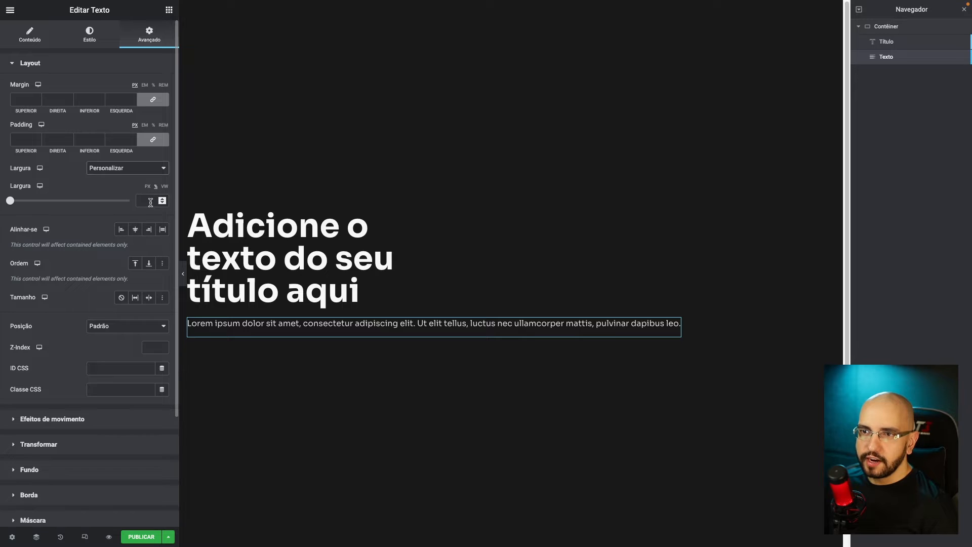
type("74")
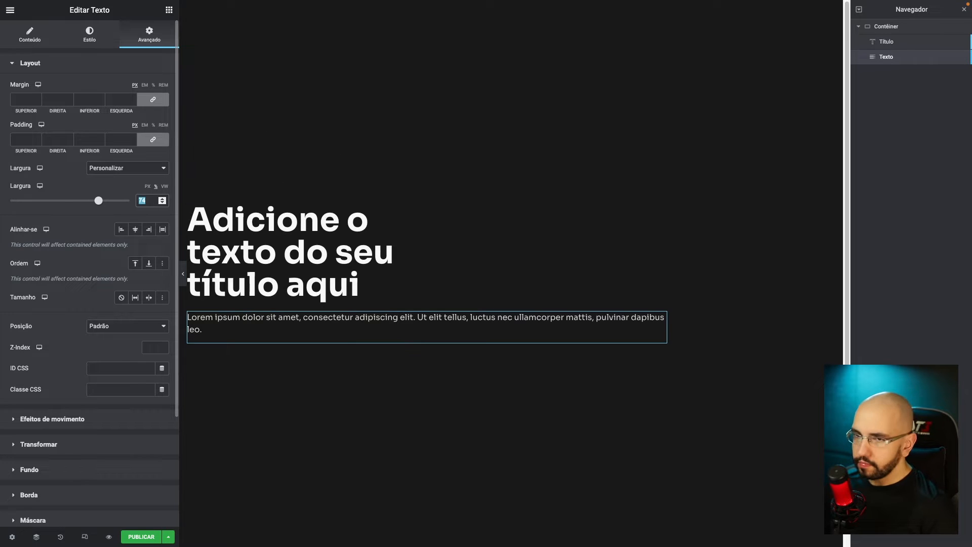
Step: Add a button widget below the paragraph and an image widget above the title
left_click(170, 10)
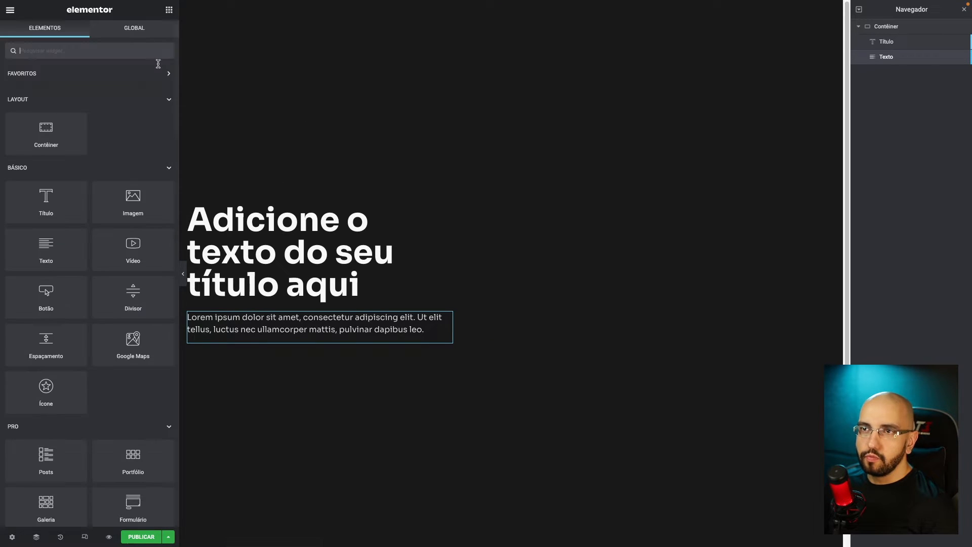
left_click_drag(46, 293, 291, 337)
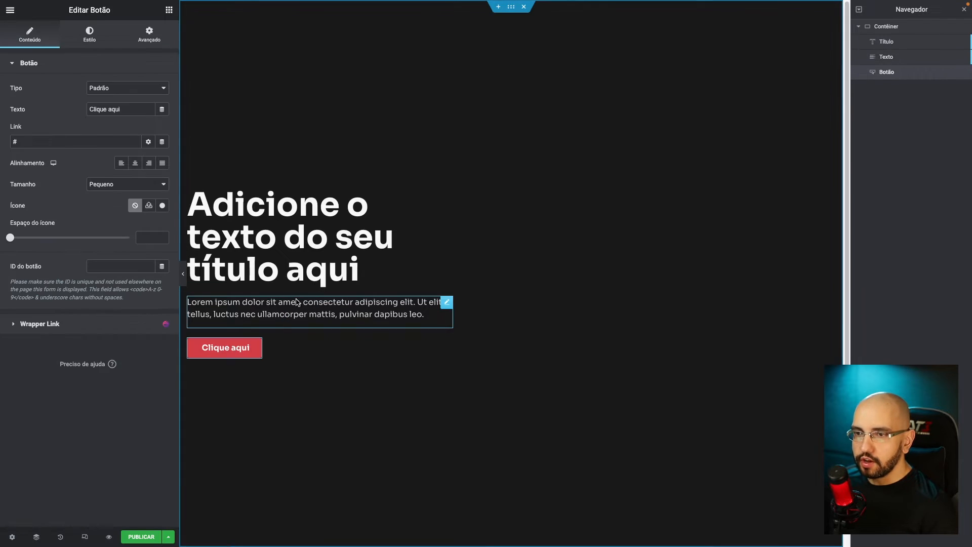
left_click(169, 10)
left_click_drag(131, 213, 253, 189)
Step: Insert the white infinity-shaped logo from the media library into the image widget and set its image size to Completo
left_click(106, 136)
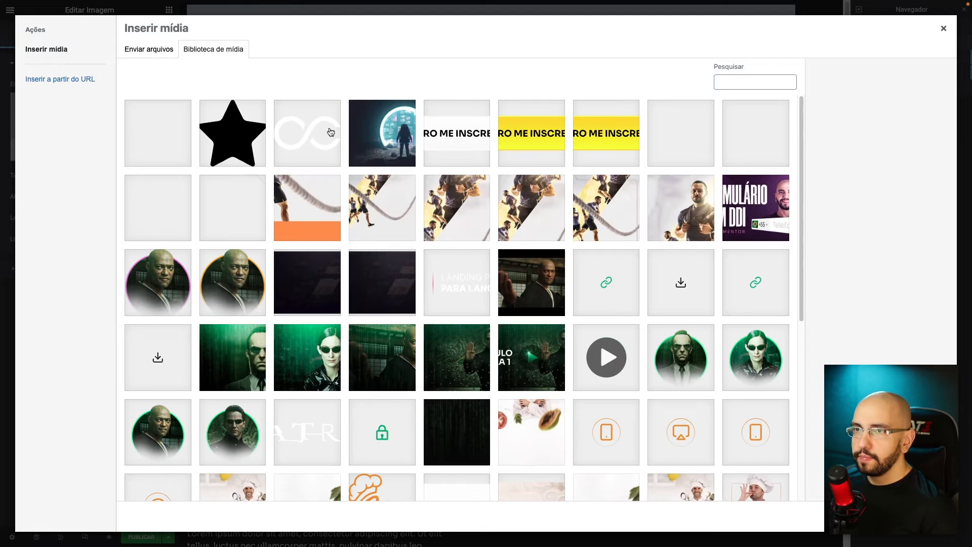
left_click(330, 132)
left_click(922, 516)
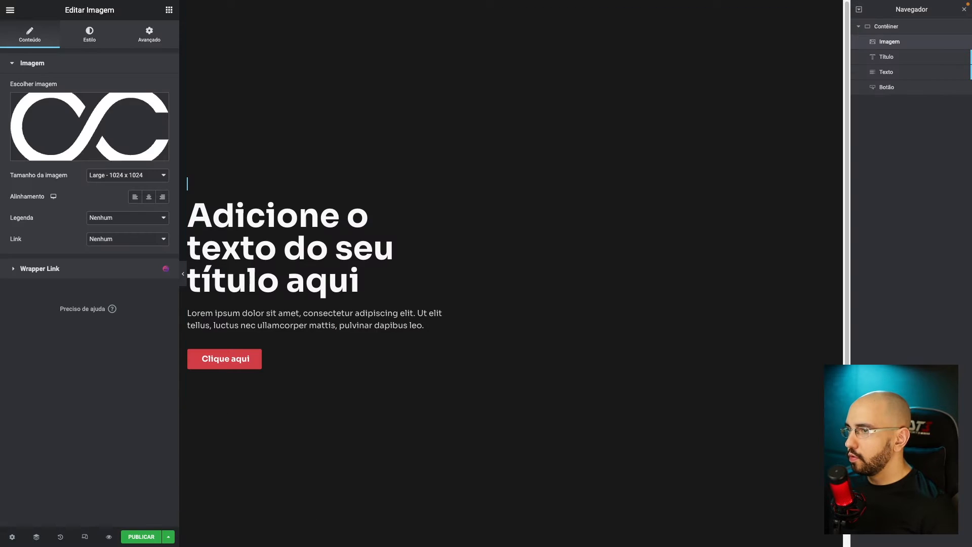
left_click(115, 175)
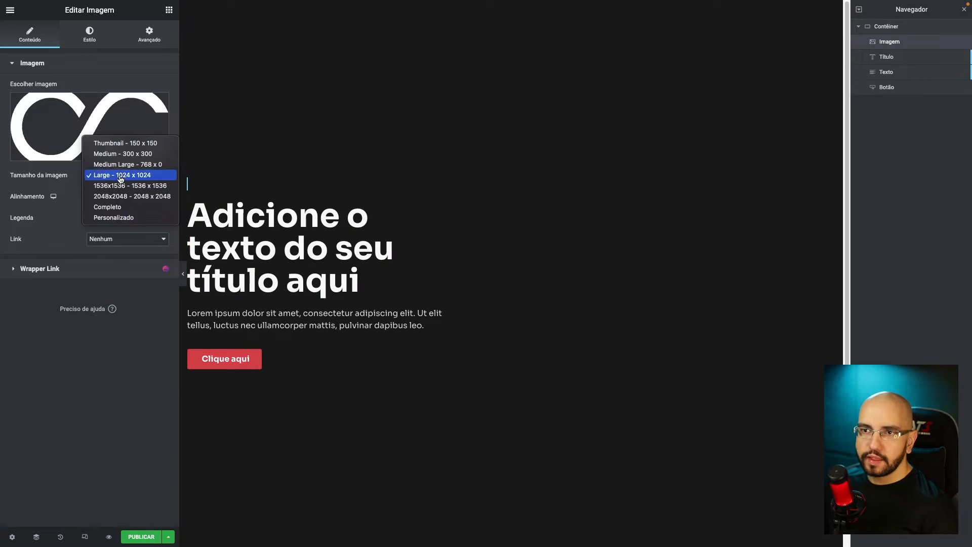
left_click(116, 209)
Step: Set the logo image's style width to 100% and give its widget a custom width of 11%
left_click(89, 35)
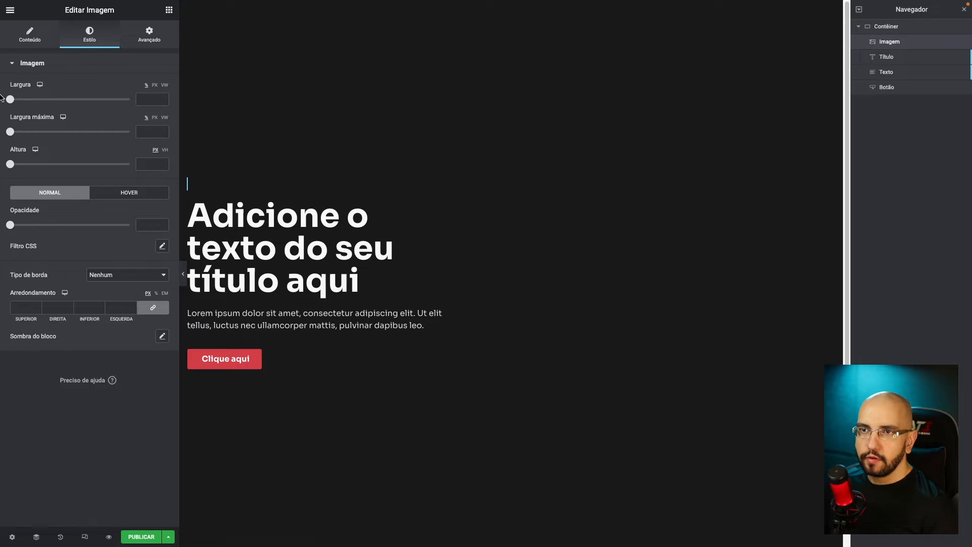
left_click_drag(12, 100, 147, 99)
left_click(161, 39)
left_click(152, 167)
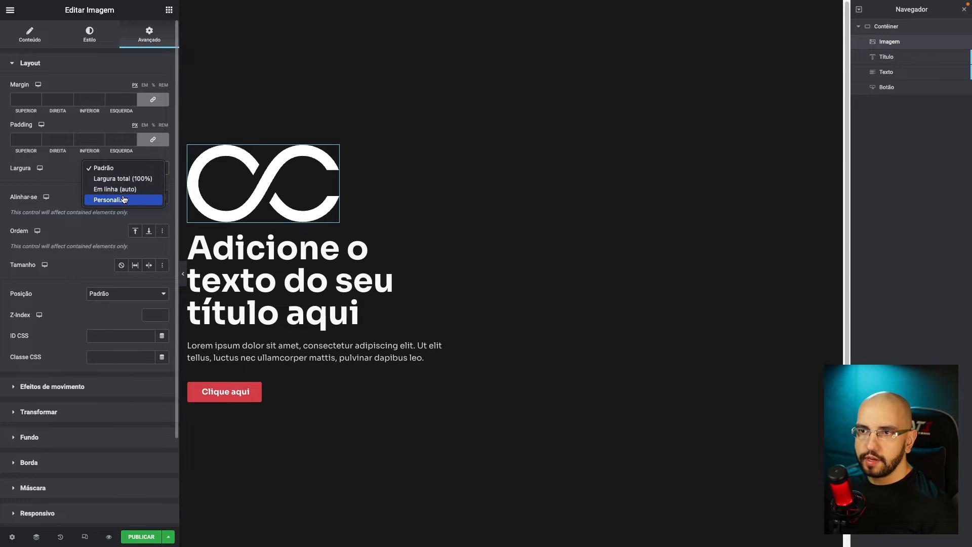
left_click(156, 199)
left_click_drag(11, 203, 25, 203)
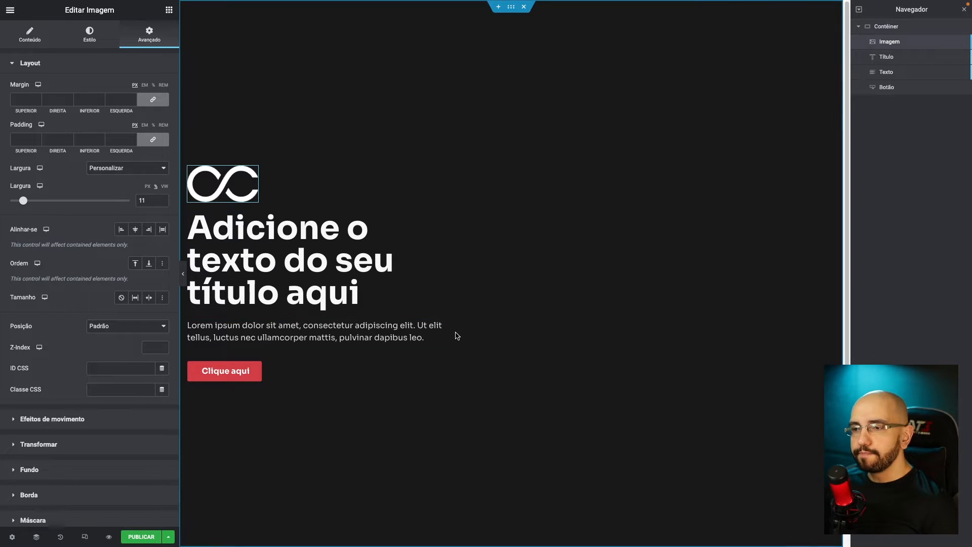
Step: Preview the page and inspect the logo image in the browser's developer tools
left_click(109, 531)
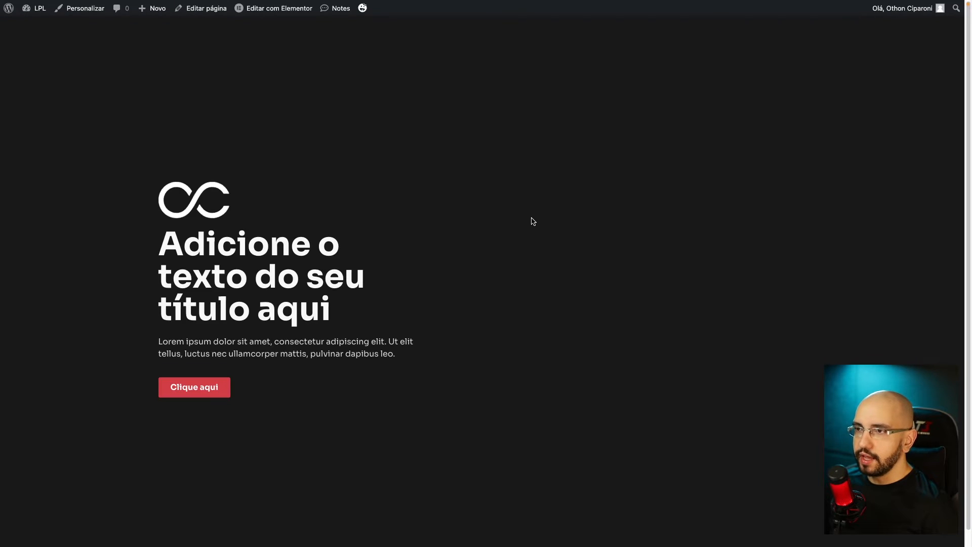
key("super+alt+i")
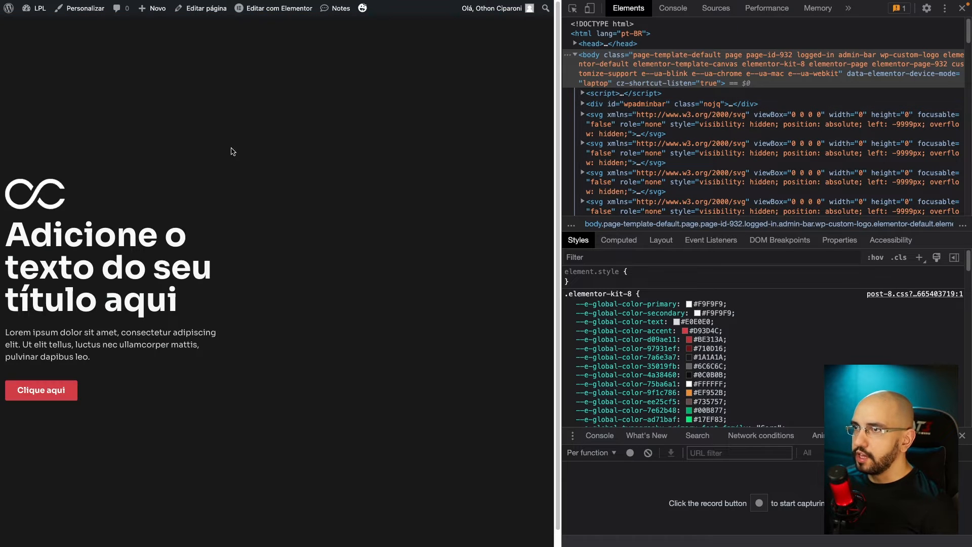
left_click(572, 9)
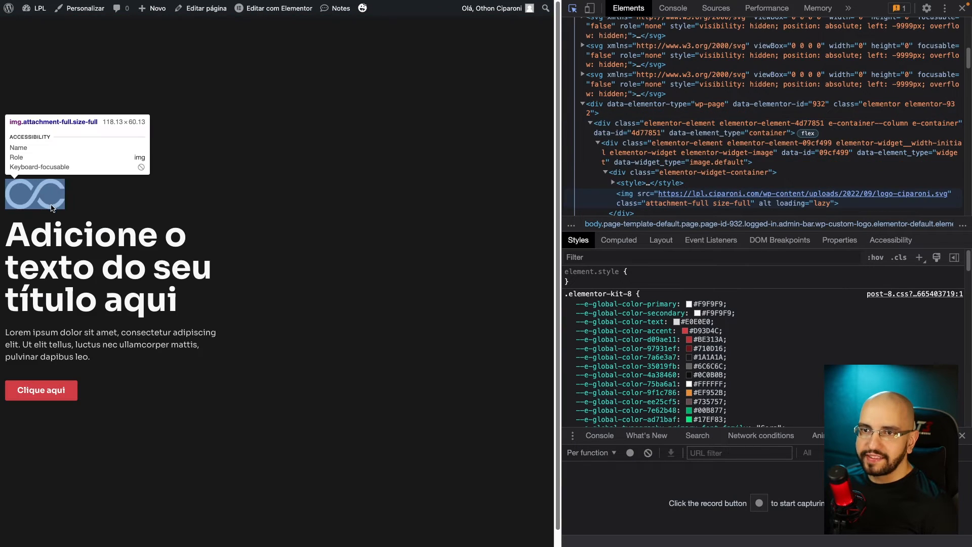
left_click(52, 198)
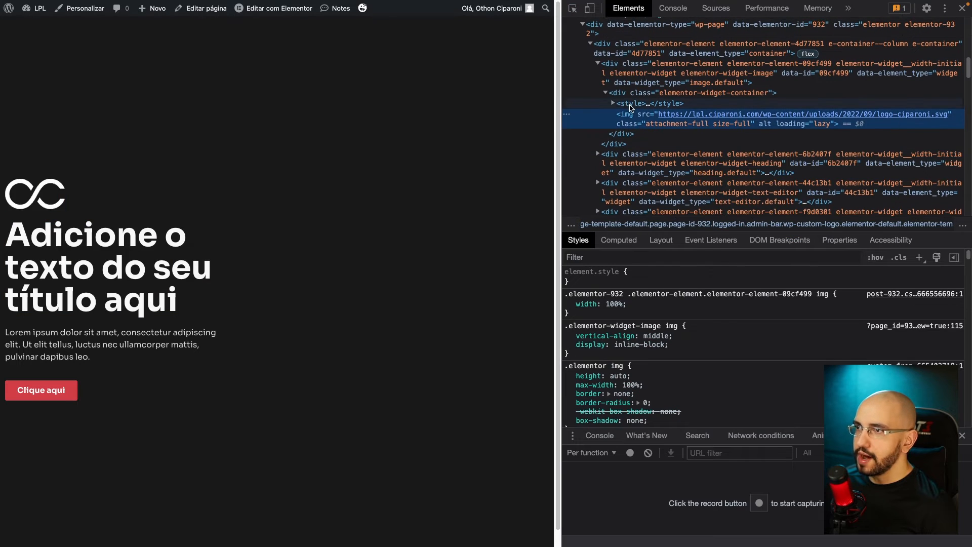
Step: Examine the wrapper elements around the logo and the title in the page markup, then close the developer tools
left_click(717, 96)
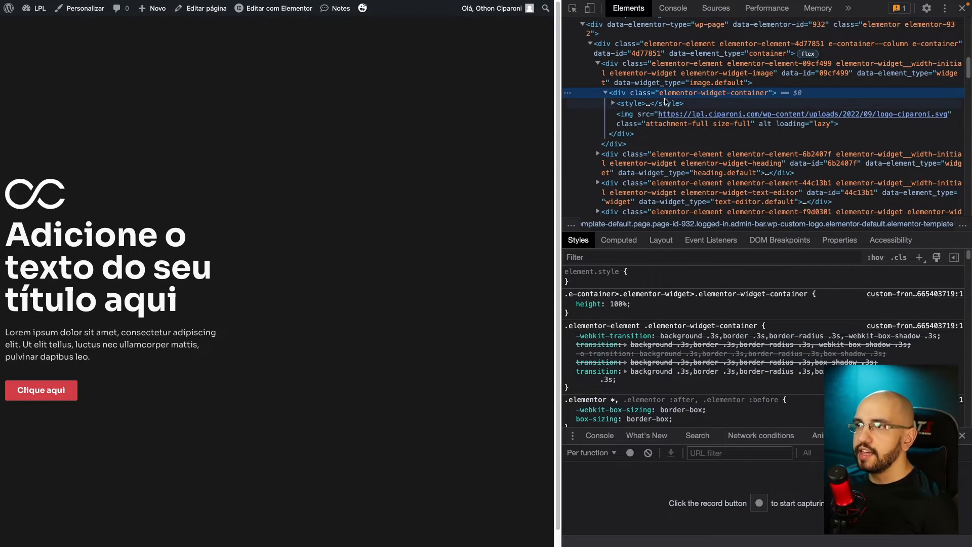
left_click(641, 125)
left_click(637, 134)
left_click(636, 117)
left_click(628, 103)
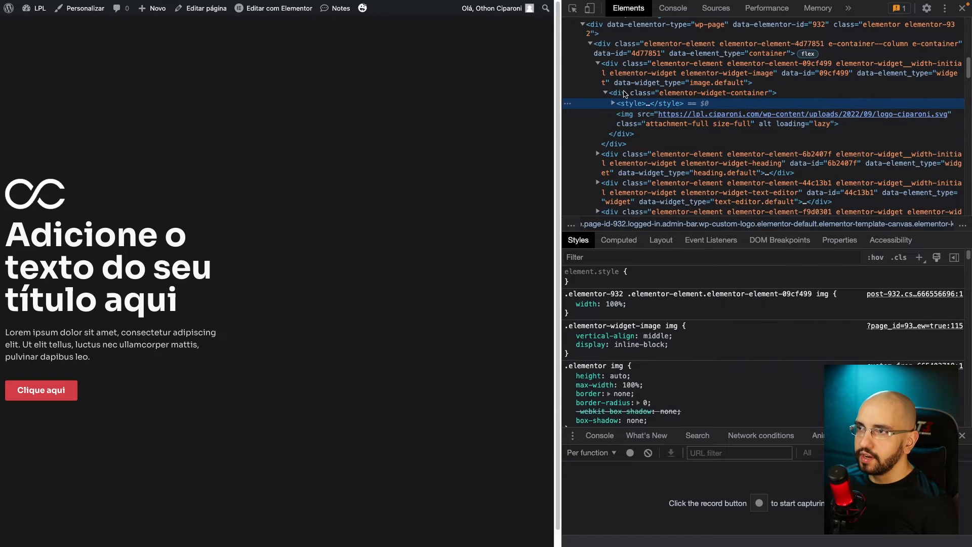
left_click(615, 94)
left_click(607, 94)
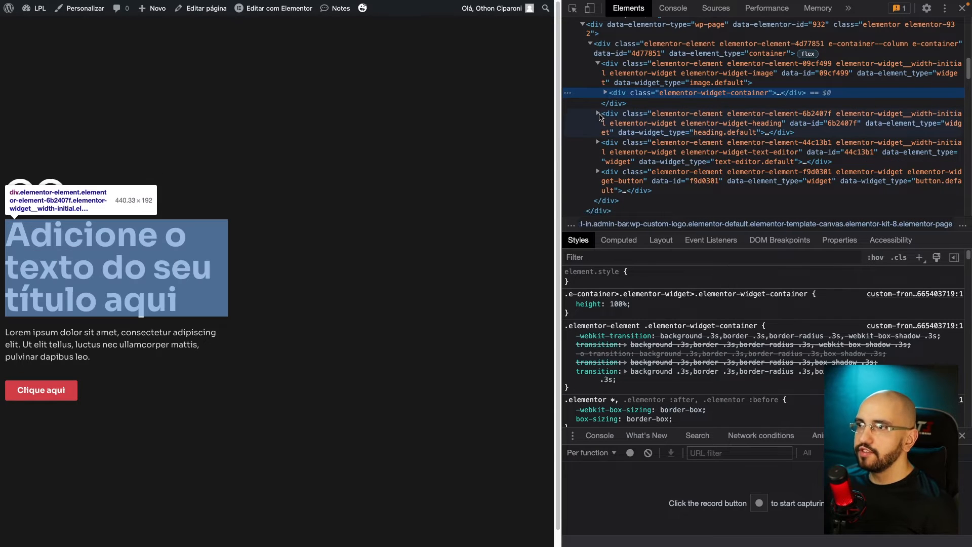
left_click(598, 114)
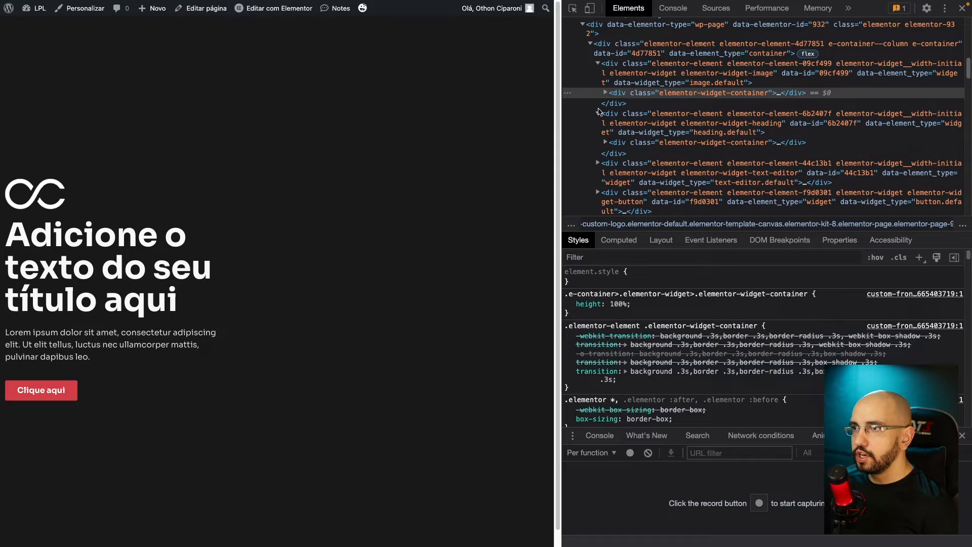
left_click(598, 113)
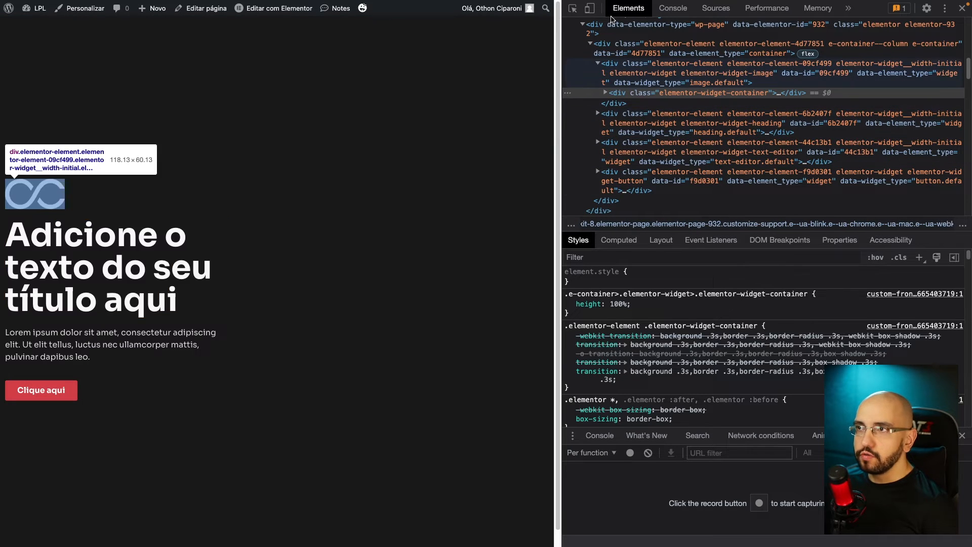
left_click(963, 8)
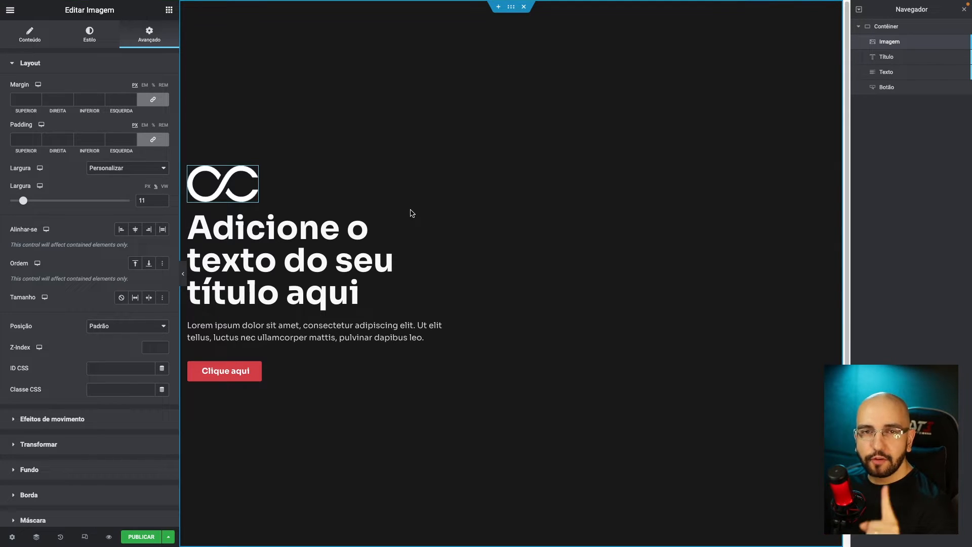
Step: Find the Caixa da imagem widget and place it in a new container below the hero section
left_click(169, 10)
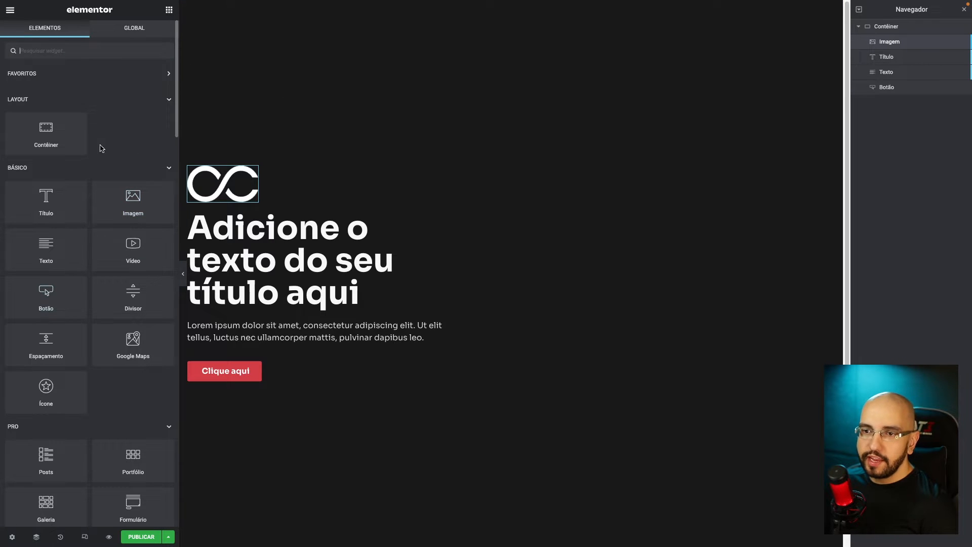
type("caix")
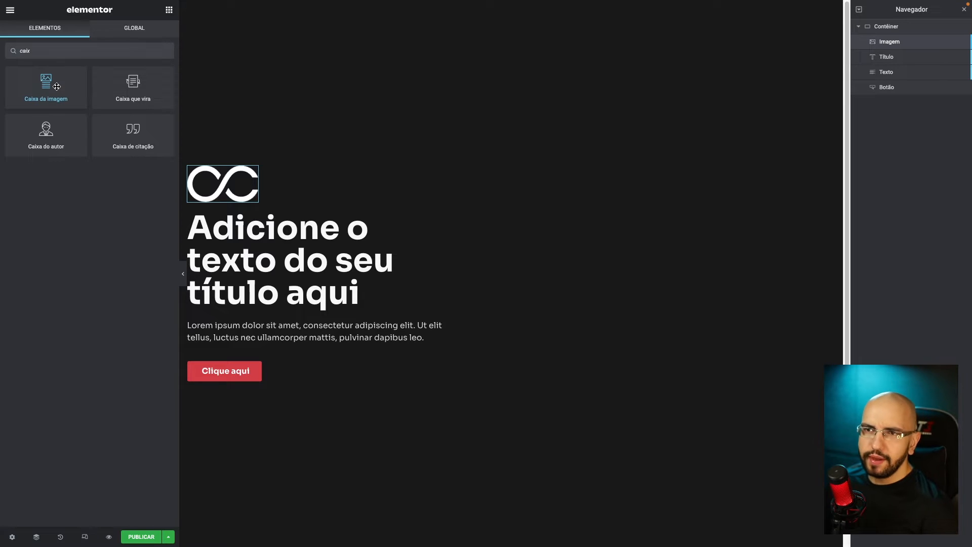
type("icon")
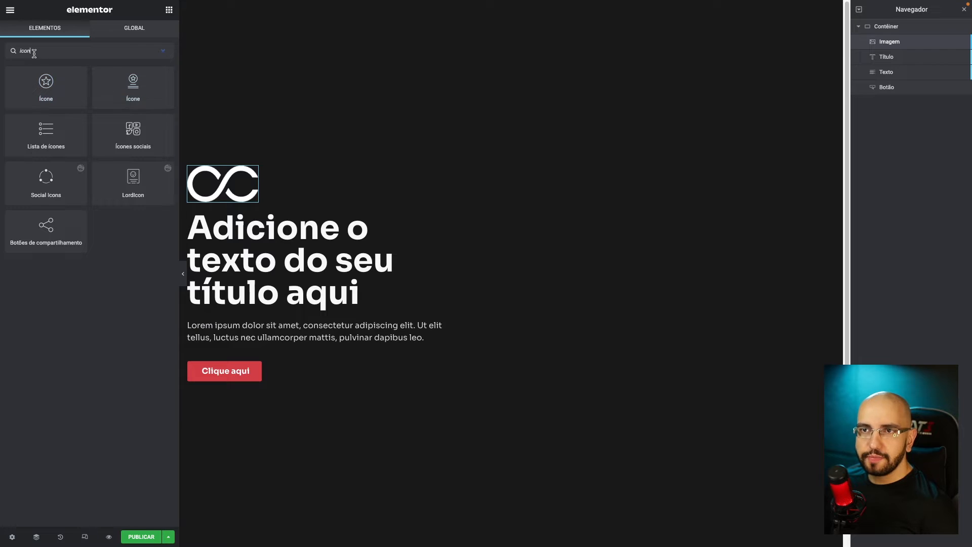
type("caix")
left_click_drag(46, 84, 422, 445)
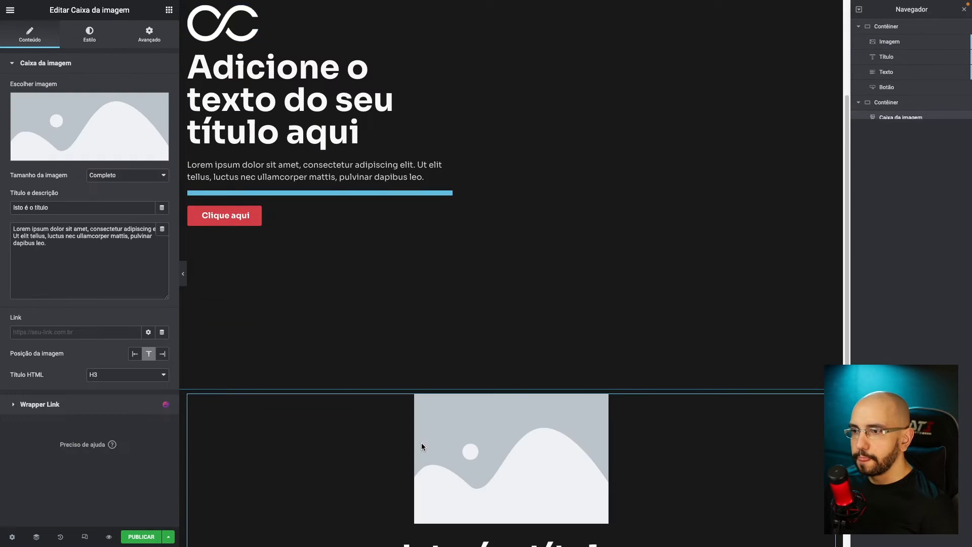
Step: Set the second container's minimum height to 100 VH and align its items to the start
scroll(512, 334, "down", 2)
left_click(512, 272)
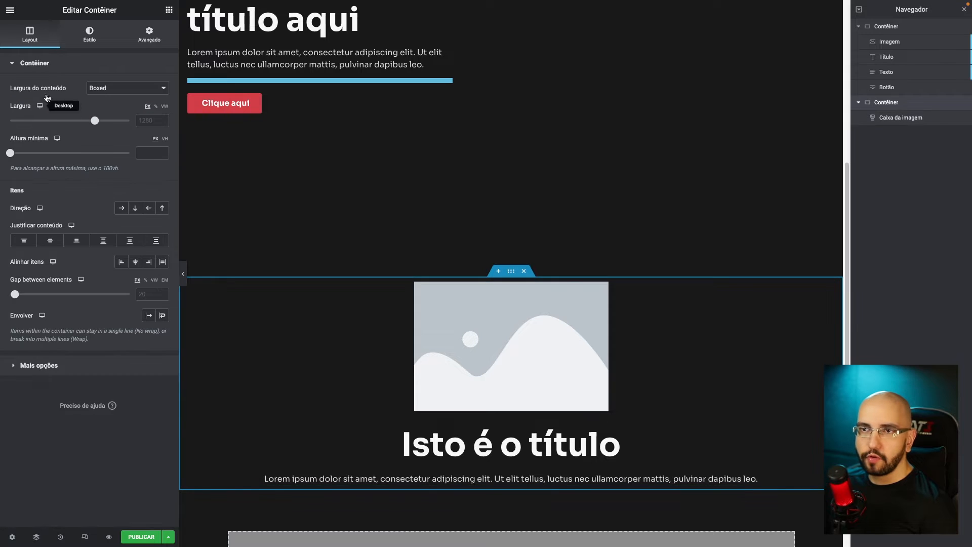
left_click(165, 139)
type("00")
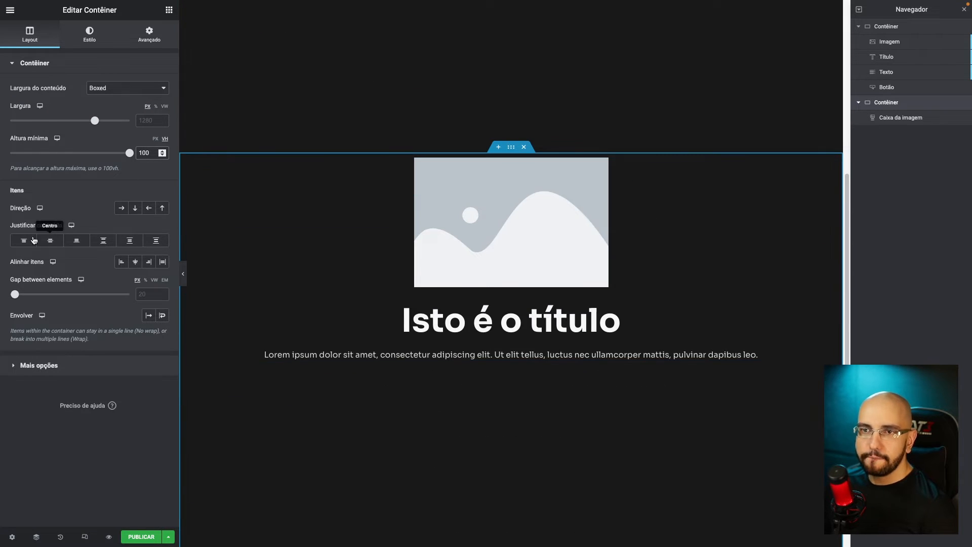
left_click(122, 262)
left_click(44, 242)
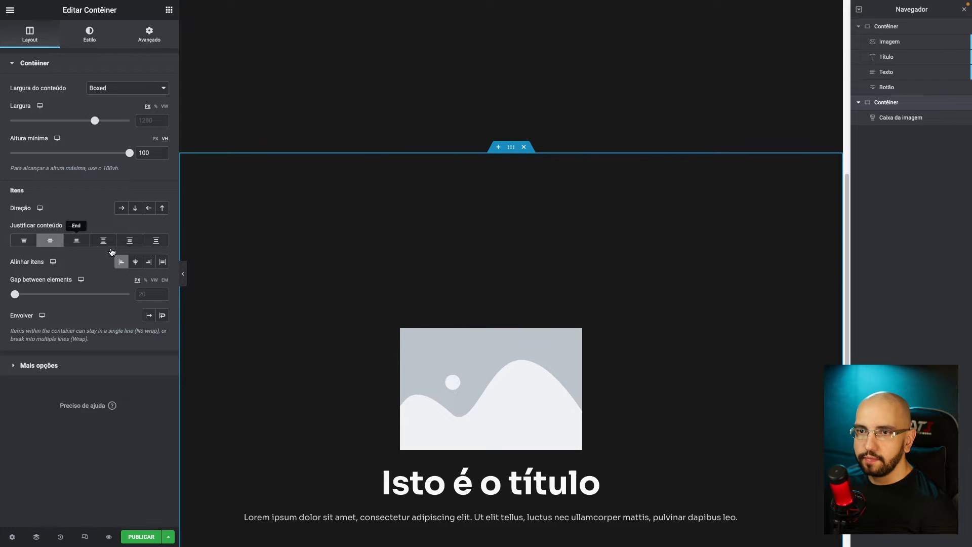
left_click(24, 241)
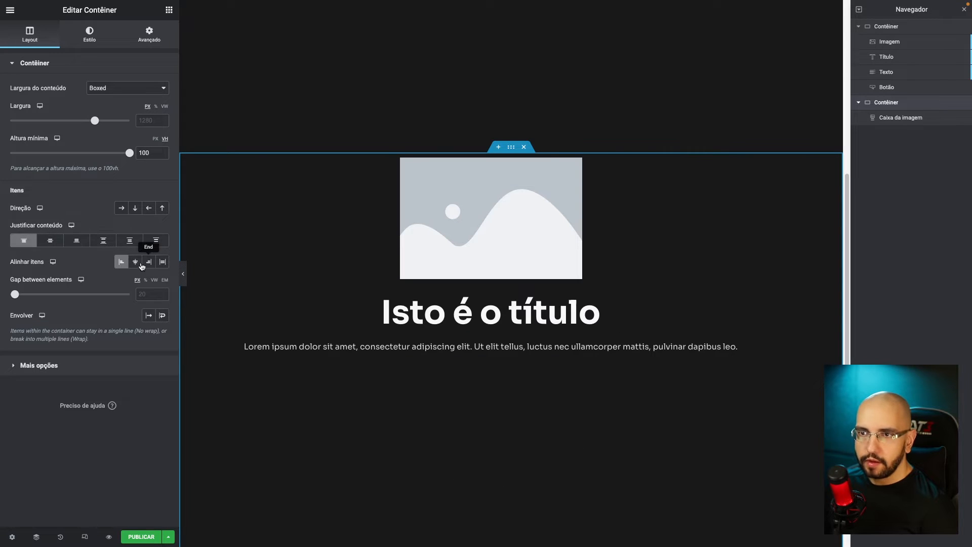
Step: Left-align the content of the image box in the second container
left_click(527, 194)
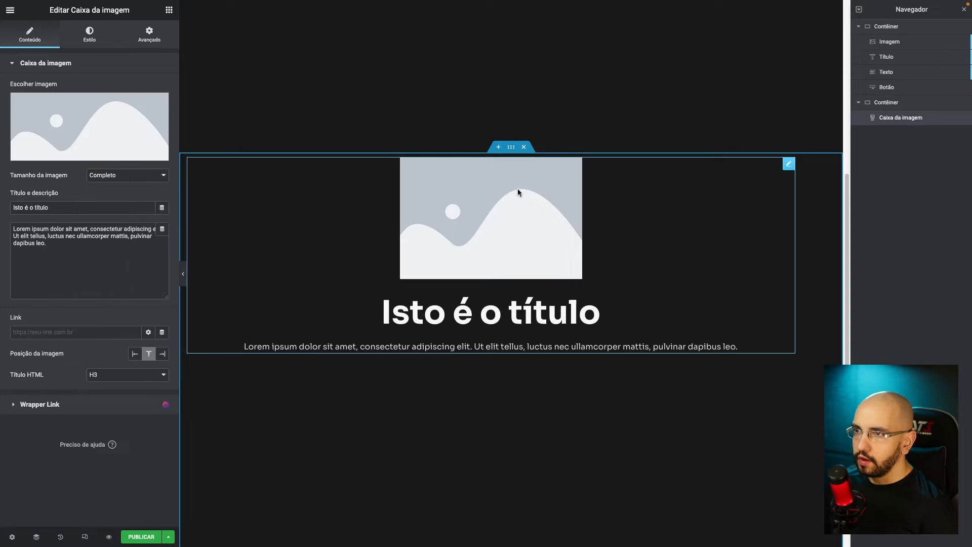
left_click(86, 43)
left_click(59, 368)
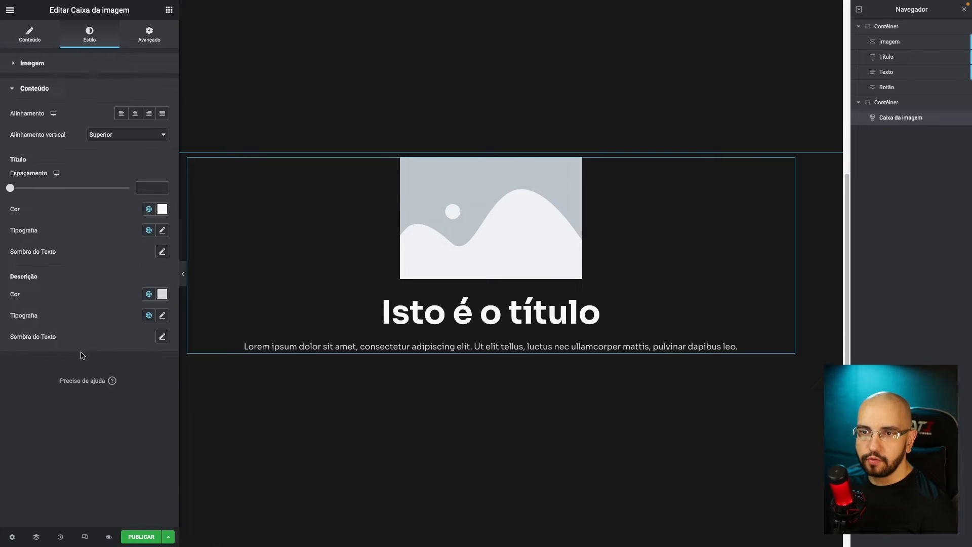
left_click(121, 113)
scroll(409, 253, "up", 6)
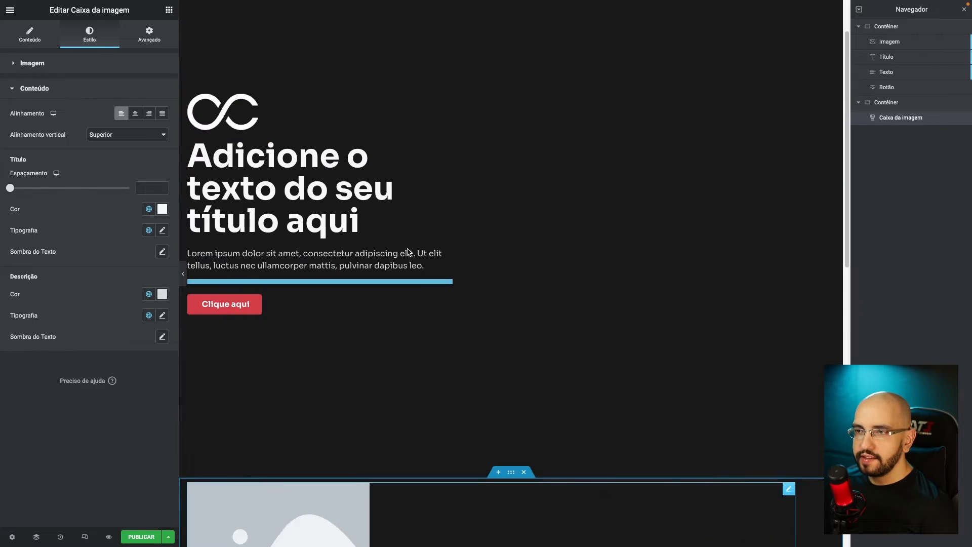
scroll(385, 238, "down", 9)
scroll(502, 162, "up", 2)
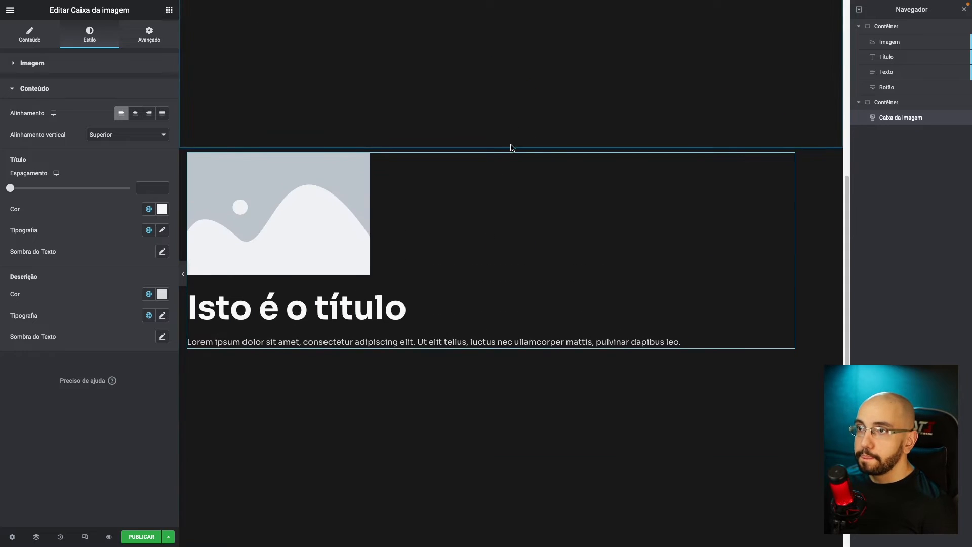
Step: Justify the second container's content to the center and compare its layout with the hero section
left_click(511, 142)
left_click(50, 241)
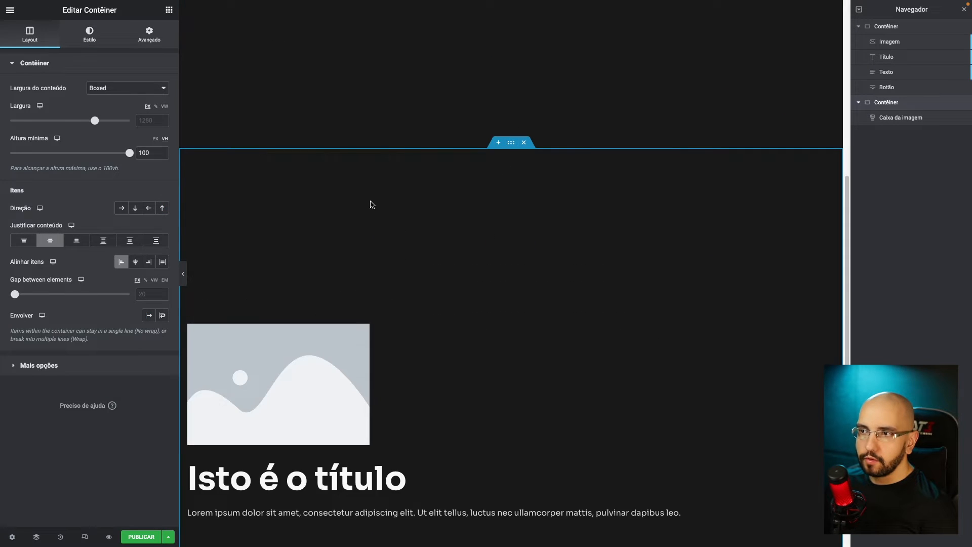
scroll(326, 221, "down", 5)
scroll(375, 175, "up", 7)
scroll(349, 191, "down", 7)
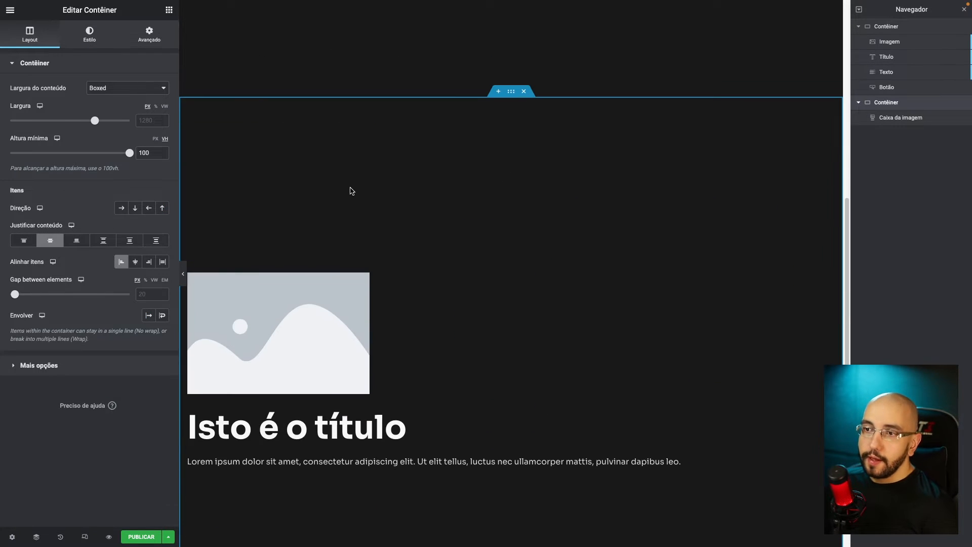
scroll(296, 252, "up", 7)
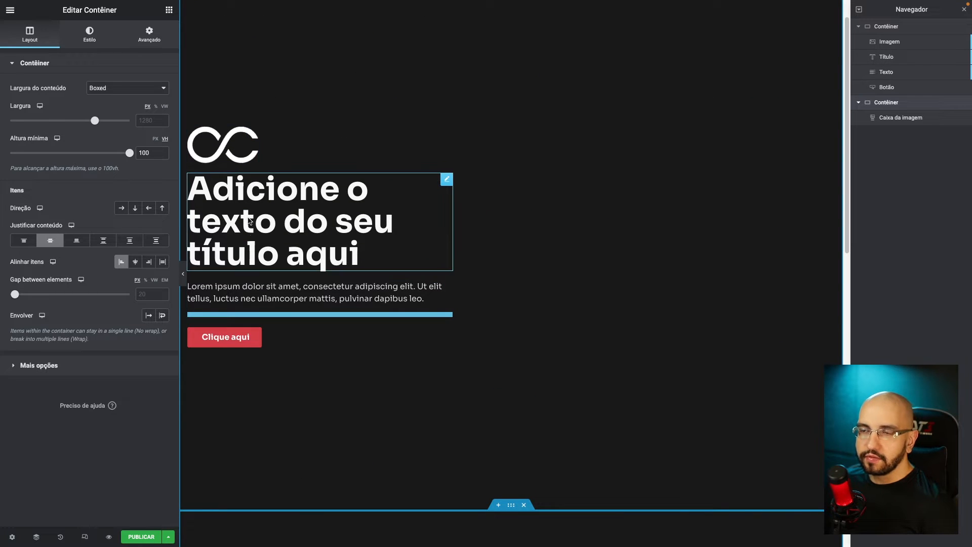
scroll(248, 334, "down", 7)
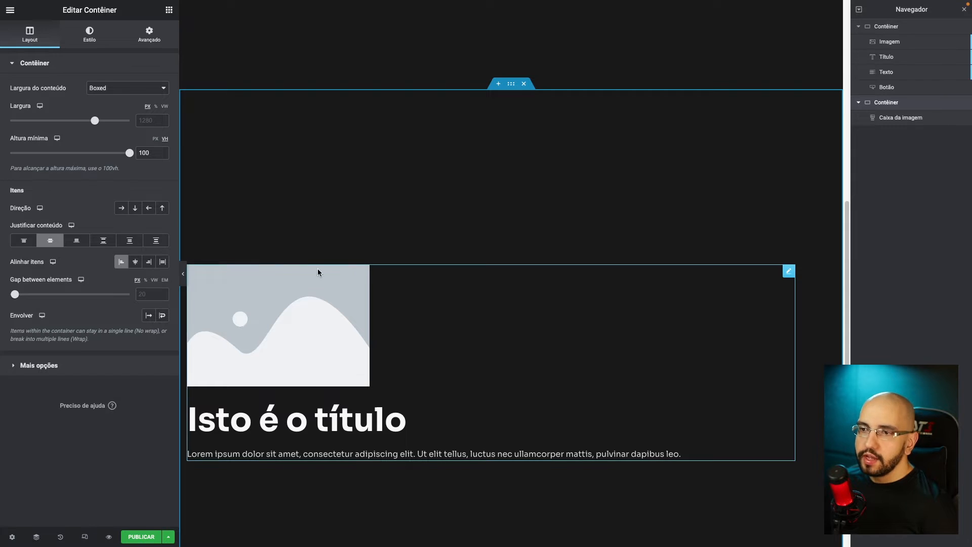
Step: Add a Chamada à ação widget below the image box in the second container
scroll(330, 289, "up", 5)
left_click(169, 10)
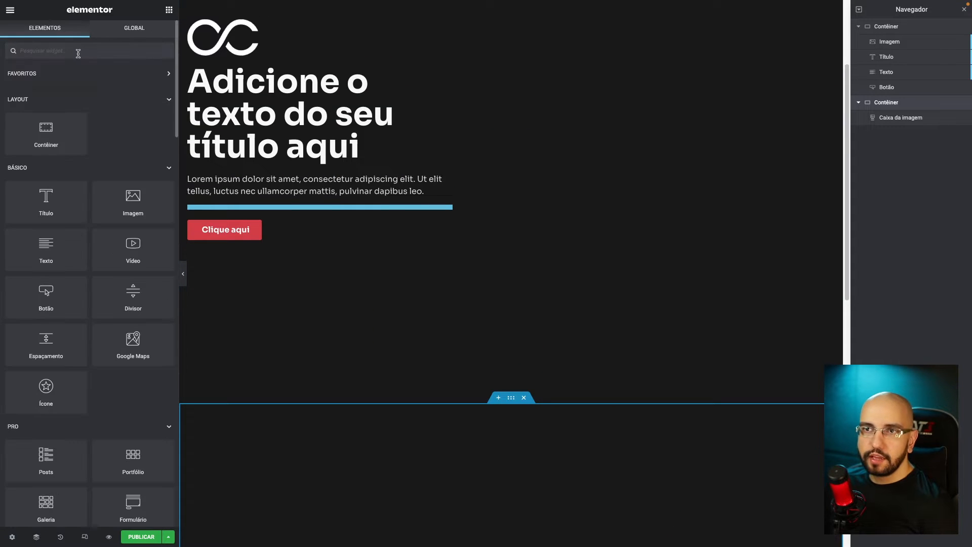
type("dhama")
left_click_drag(70, 112, 349, 282)
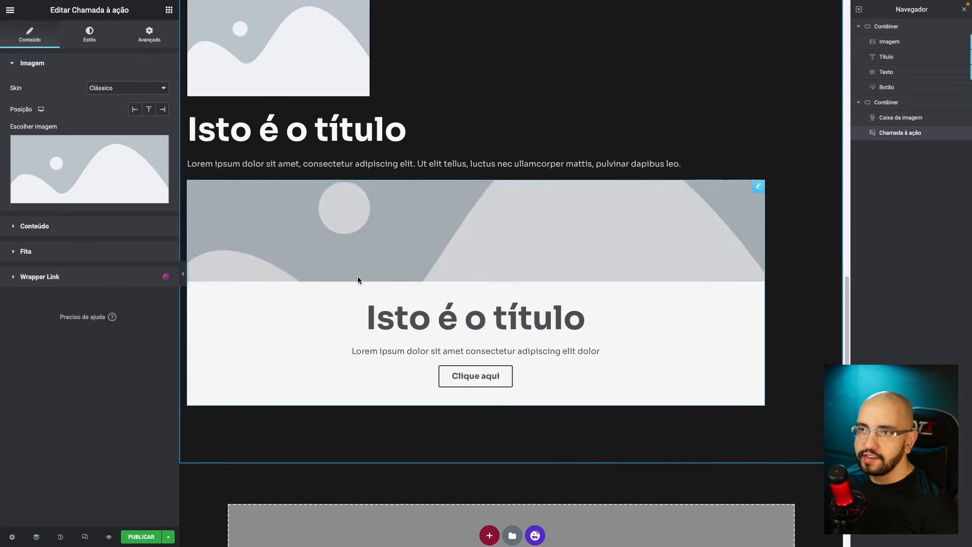
Step: Compare the second container with the hero section and delete its image box widget
scroll(182, 222, "up", 8)
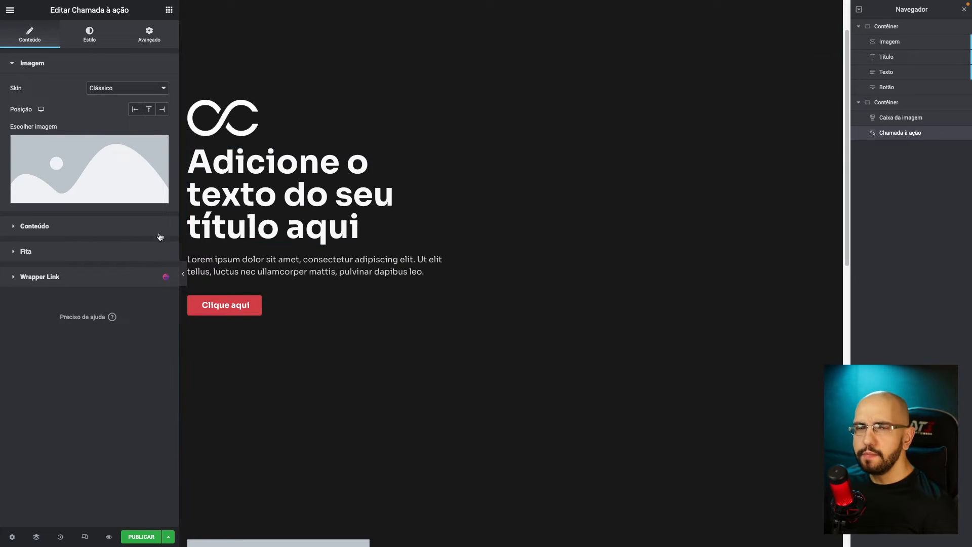
scroll(284, 160, "up", 1)
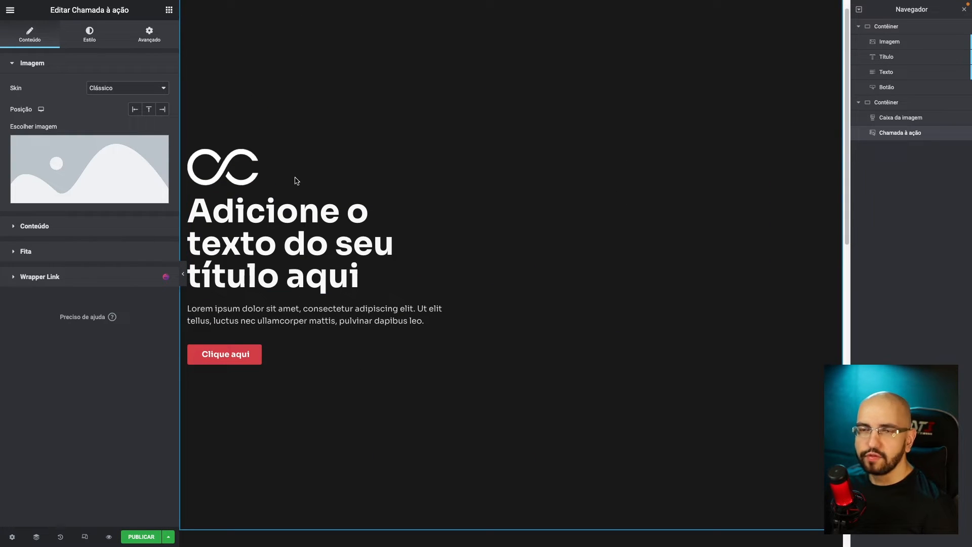
scroll(347, 176, "down", 3)
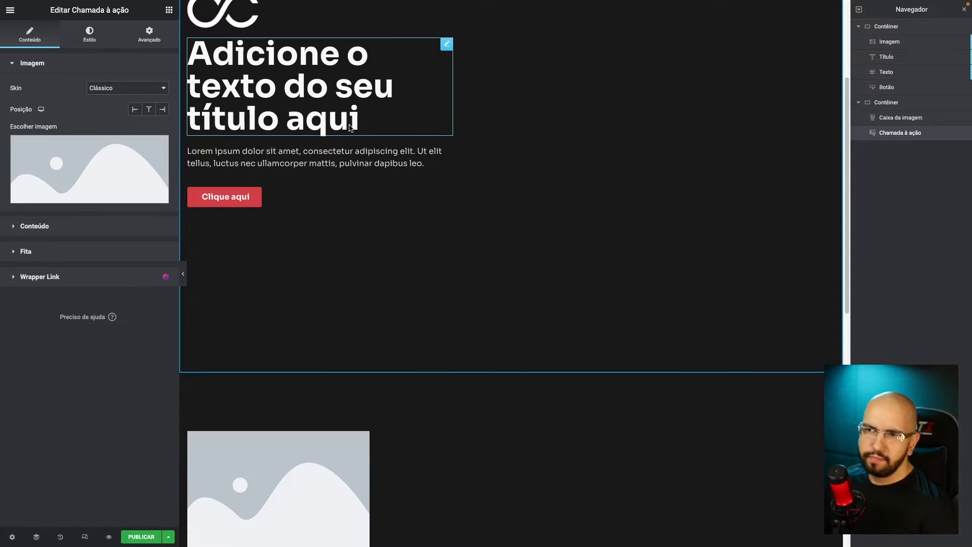
scroll(380, 167, "down", 6)
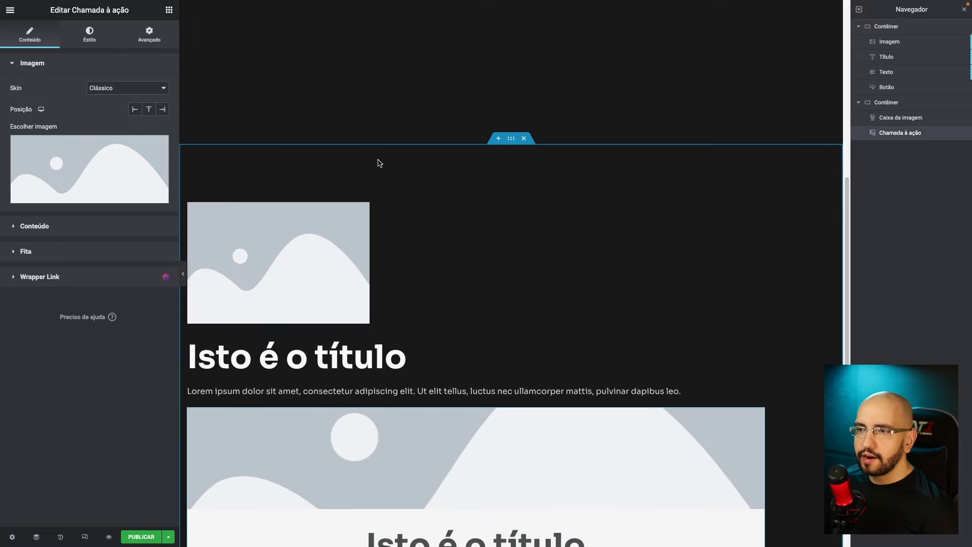
right_click(296, 161)
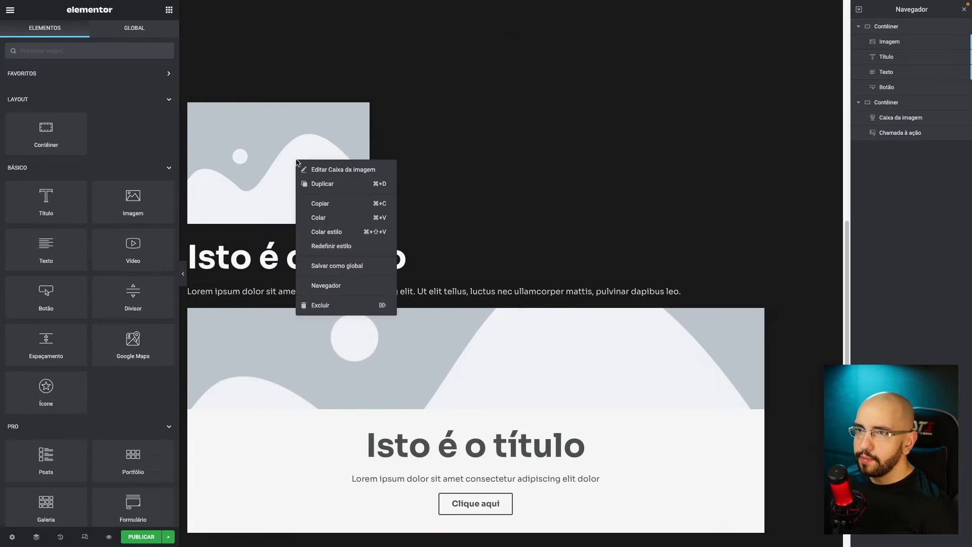
left_click(317, 304)
scroll(278, 159, "up", 6)
scroll(295, 143, "down", 8)
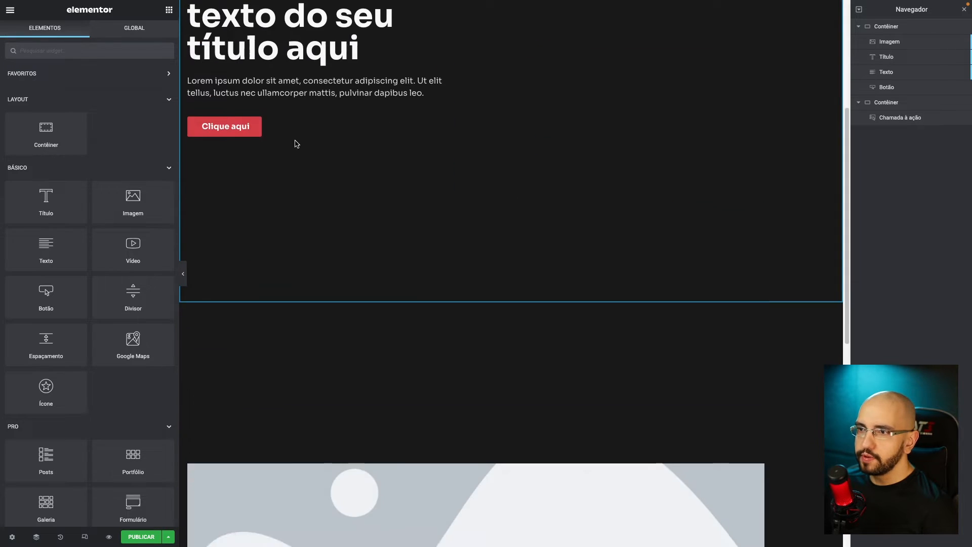
Step: Remove the placeholder image from the Chamada à ação widget
left_click(330, 215)
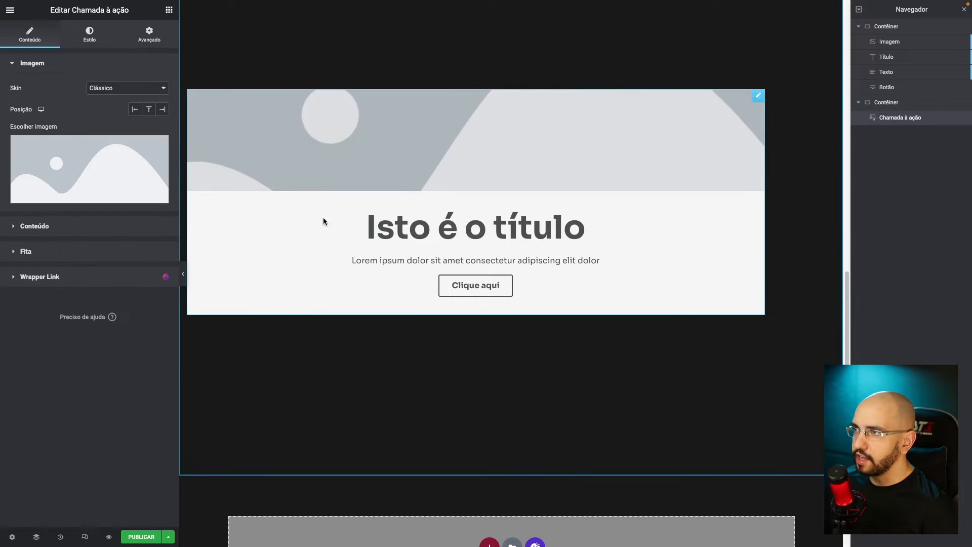
scroll(340, 248, "up", 1)
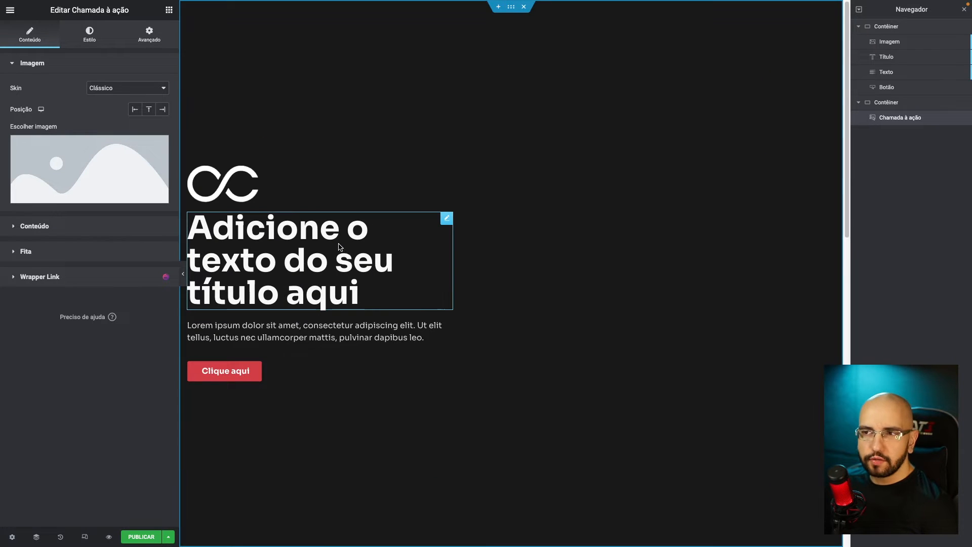
scroll(334, 231, "down", 10)
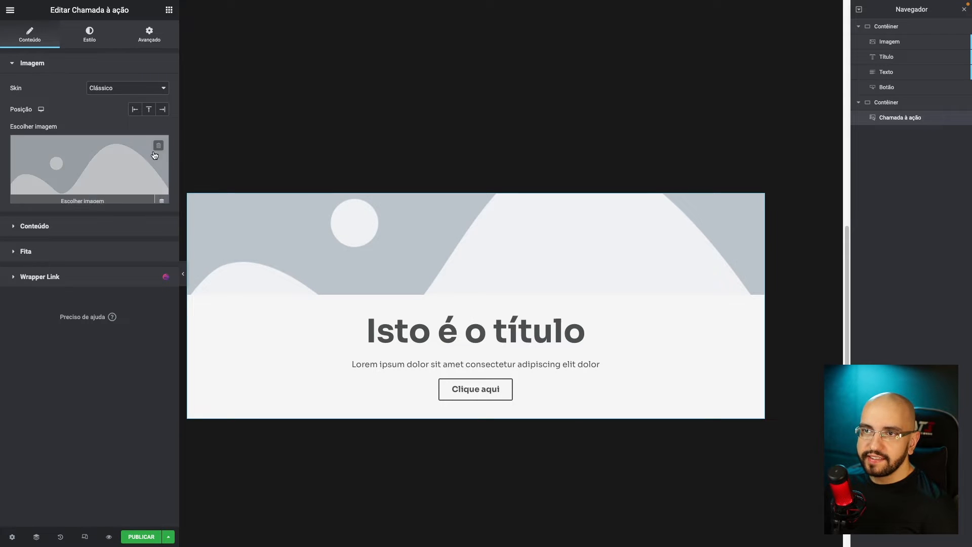
left_click(161, 147)
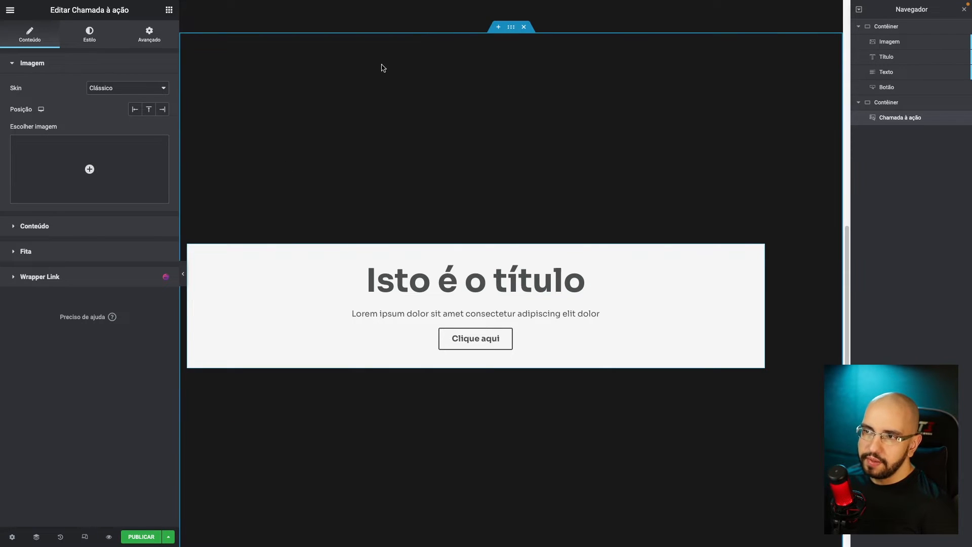
left_click(37, 63)
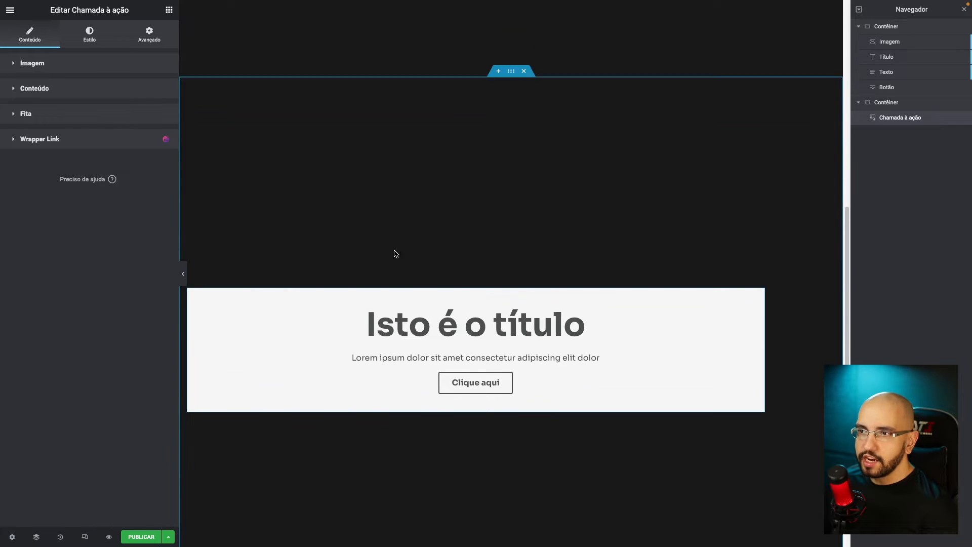
Step: Make the call-to-action content's background color fully transparent (#02010100)
left_click(91, 39)
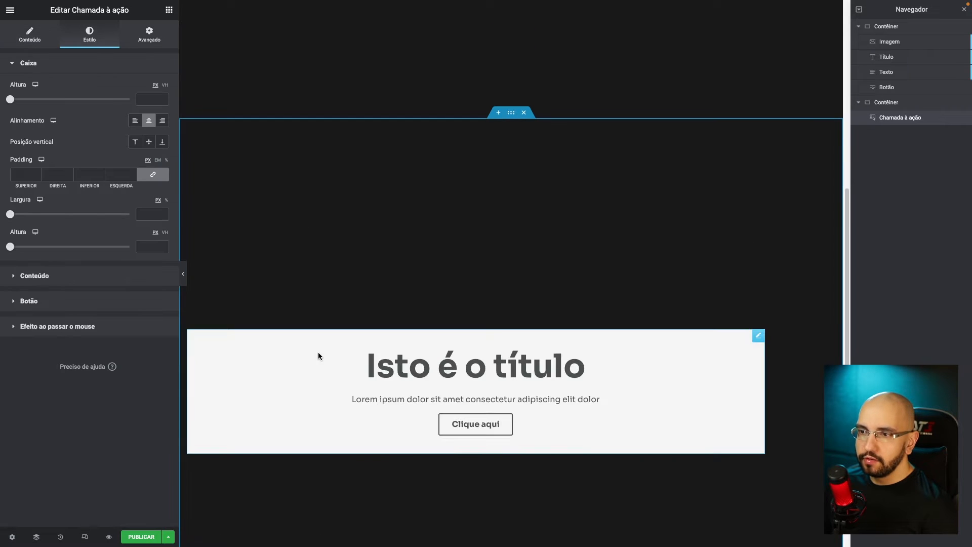
scroll(465, 218, "up", 8)
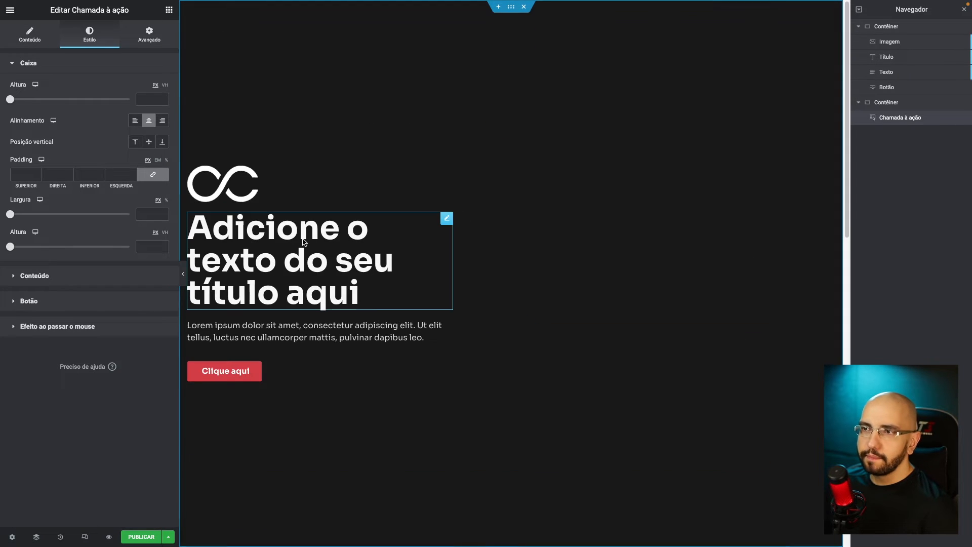
scroll(293, 278, "down", 5)
left_click(35, 275)
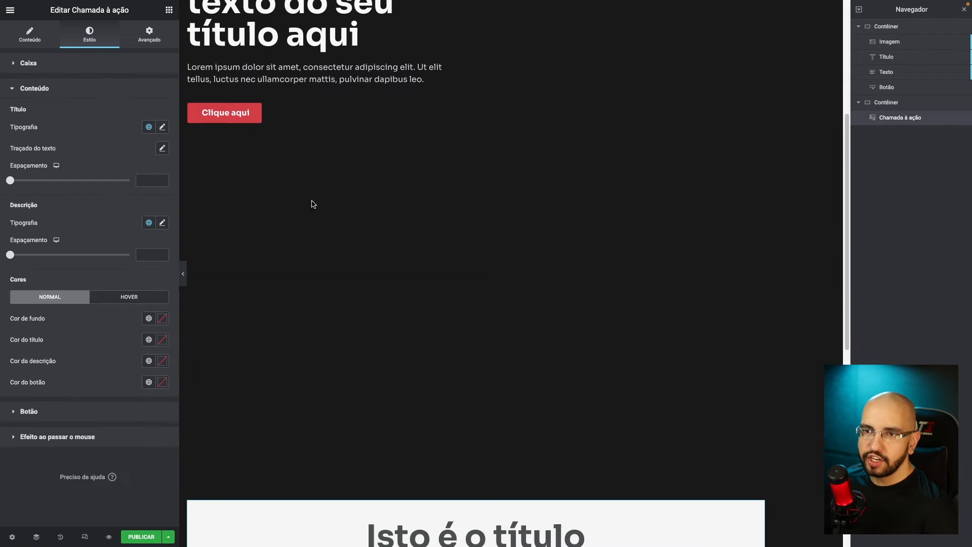
scroll(221, 230, "down", 5)
left_click(161, 319)
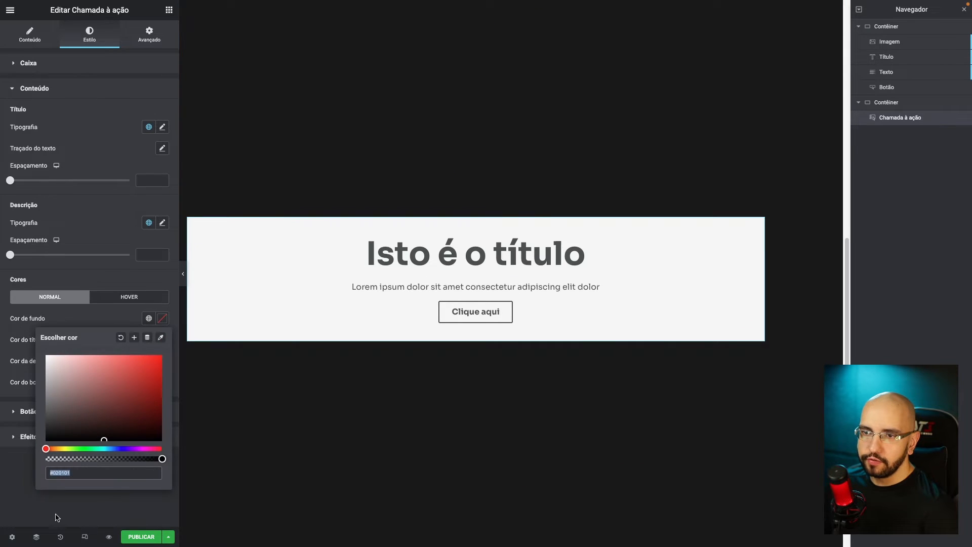
left_click_drag(81, 463, 22, 460)
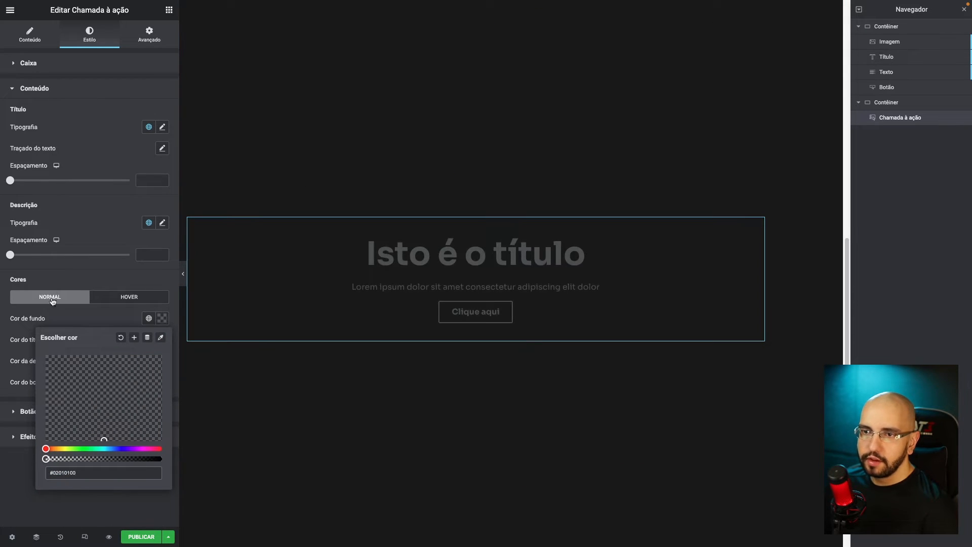
left_click(60, 278)
Step: Set the call-to-action title color to white (#FFFFFF)
left_click(160, 340)
left_click_drag(53, 381, 24, 359)
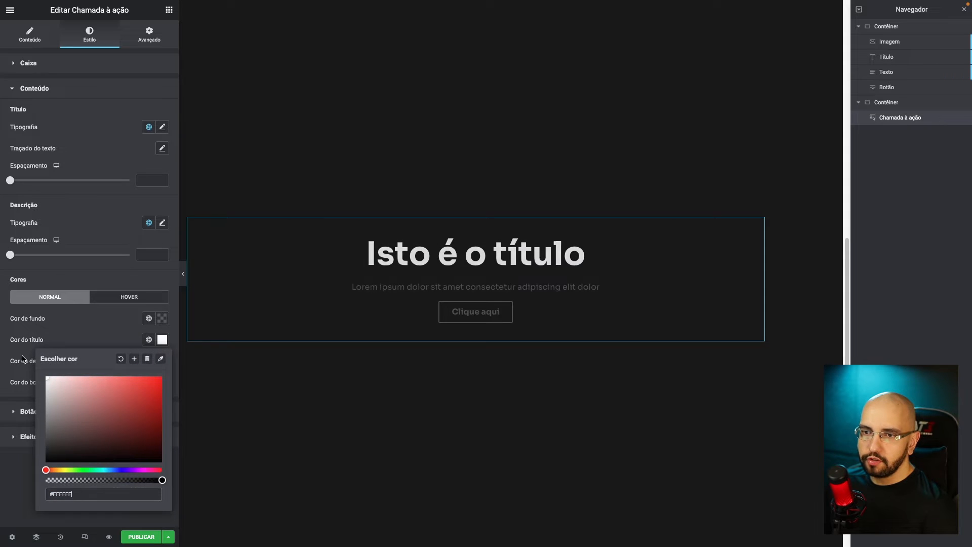
Step: Change the call-to-action description color to gray
left_click(23, 358)
left_click(162, 362)
left_click_drag(111, 398, 37, 422)
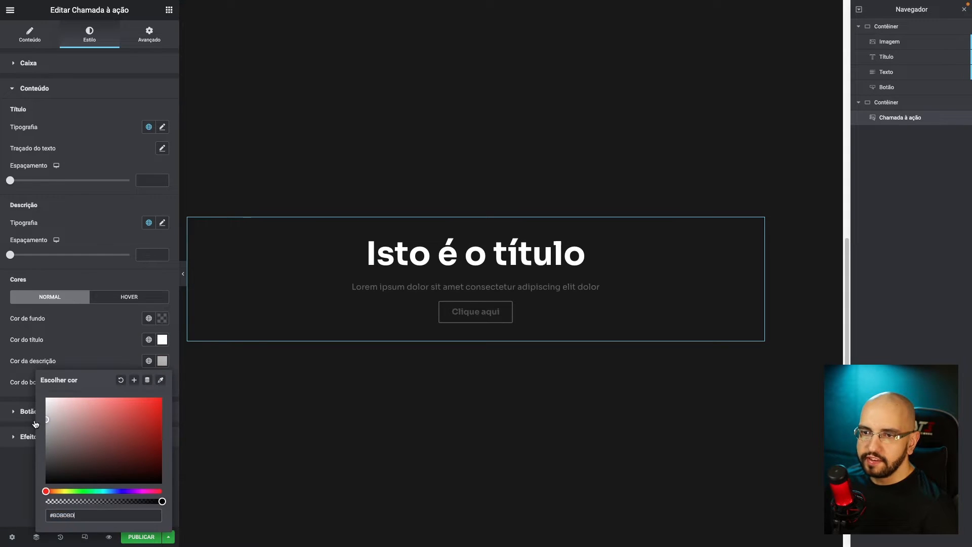
left_click(71, 352)
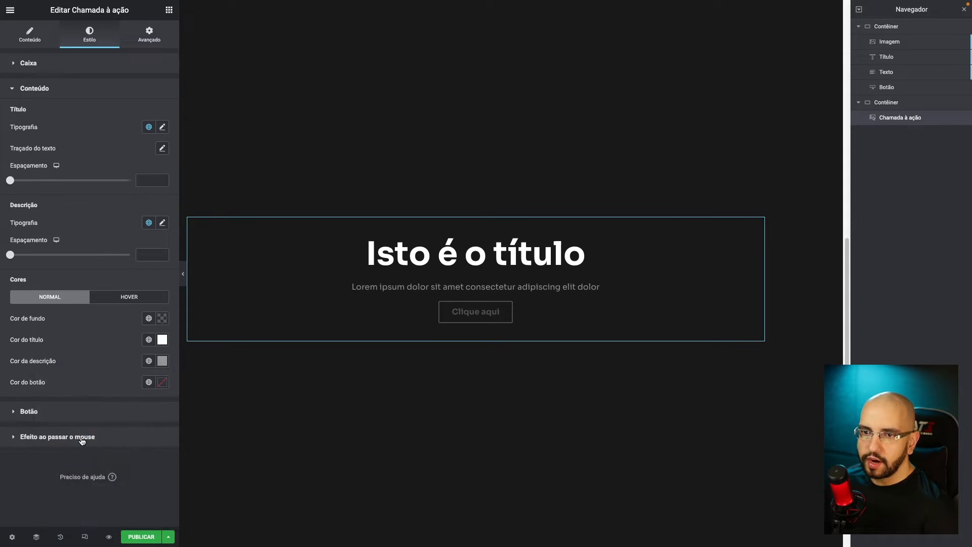
Step: Set the call-to-action button color to white in the normal state and red #D13D3D on hover
left_click(165, 383)
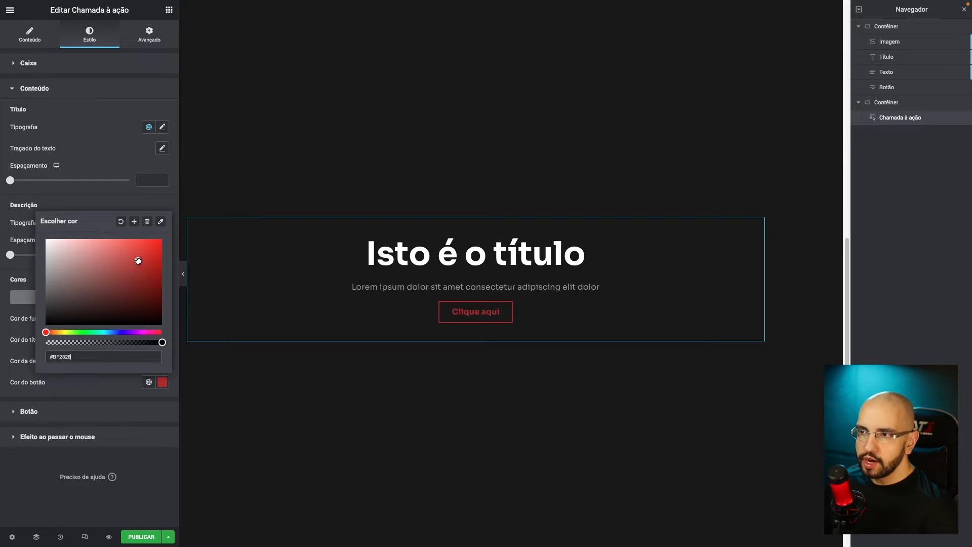
left_click(160, 465)
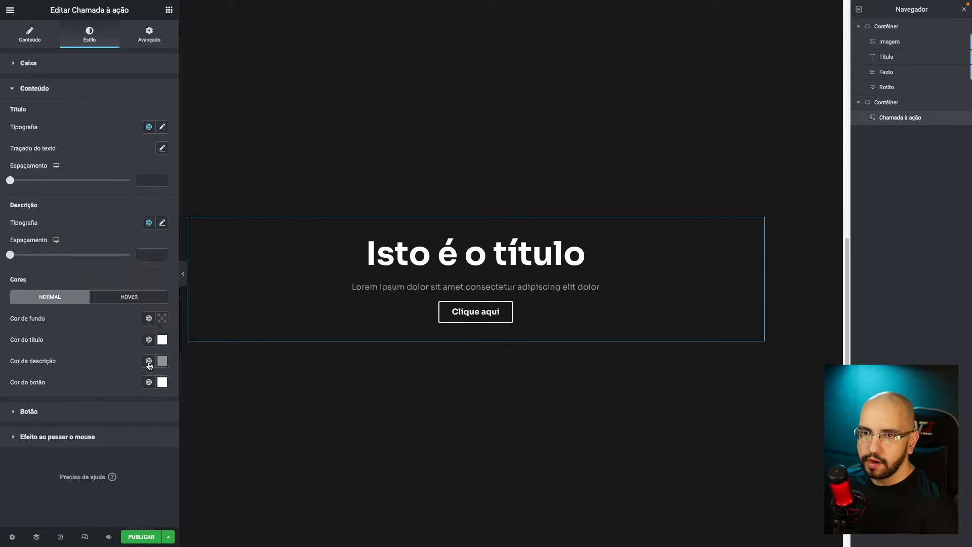
left_click(137, 297)
left_click(167, 383)
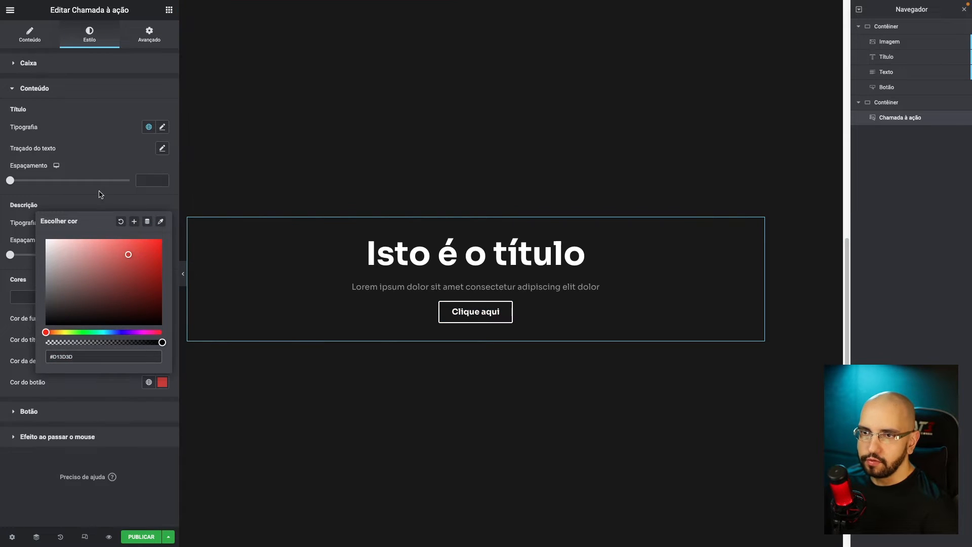
left_click(164, 405)
left_click(162, 385)
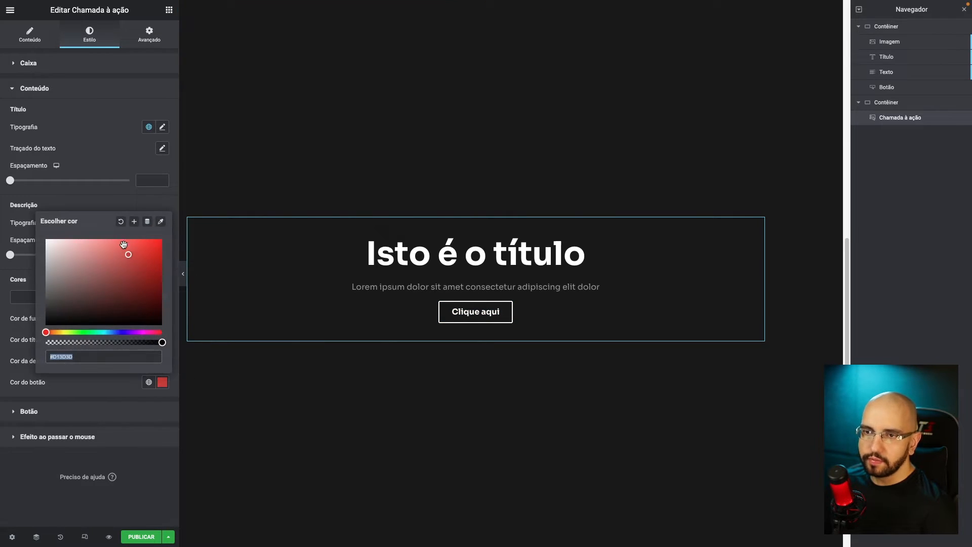
Step: Make the call-to-action button's border color fully transparent and give the button a red background
left_click(60, 418)
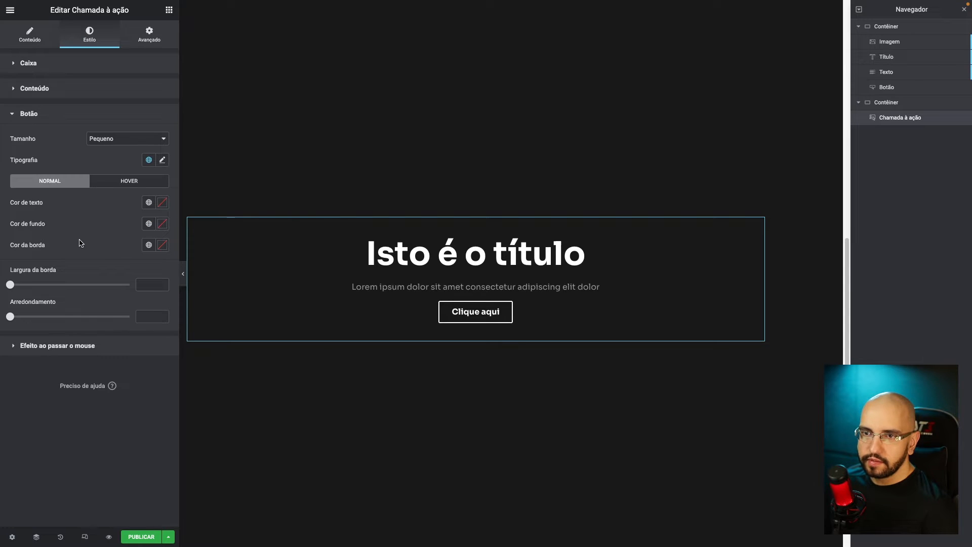
left_click(163, 244)
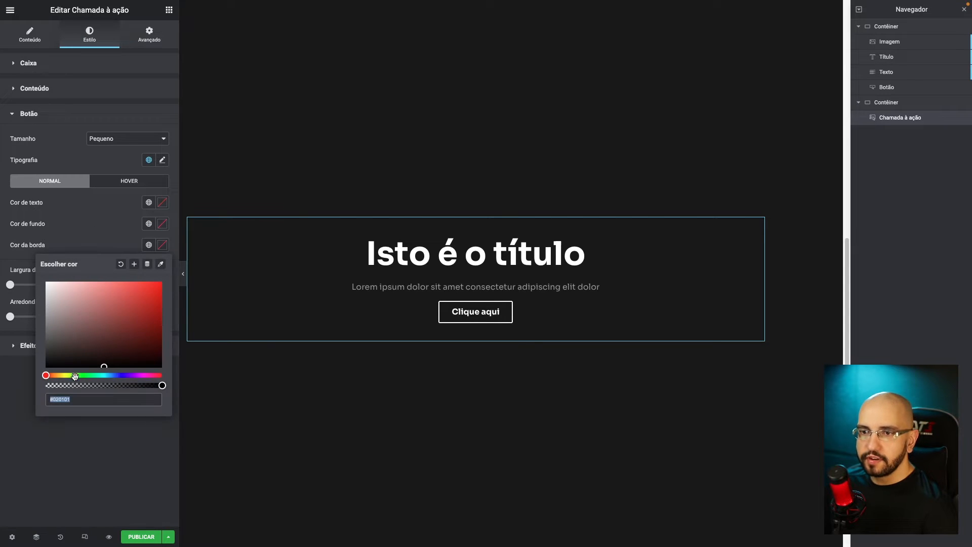
left_click_drag(84, 385, 46, 385)
left_click(70, 224)
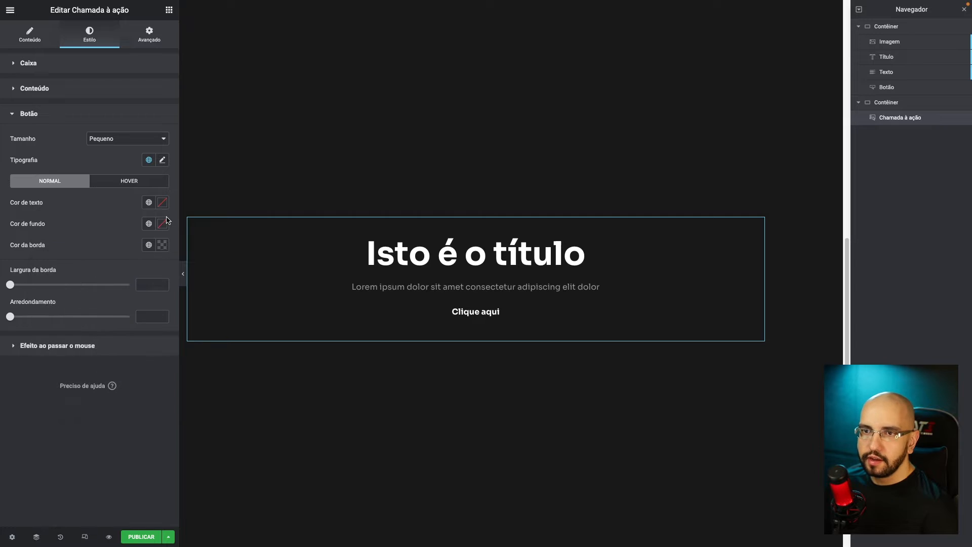
left_click(162, 224)
left_click(127, 269)
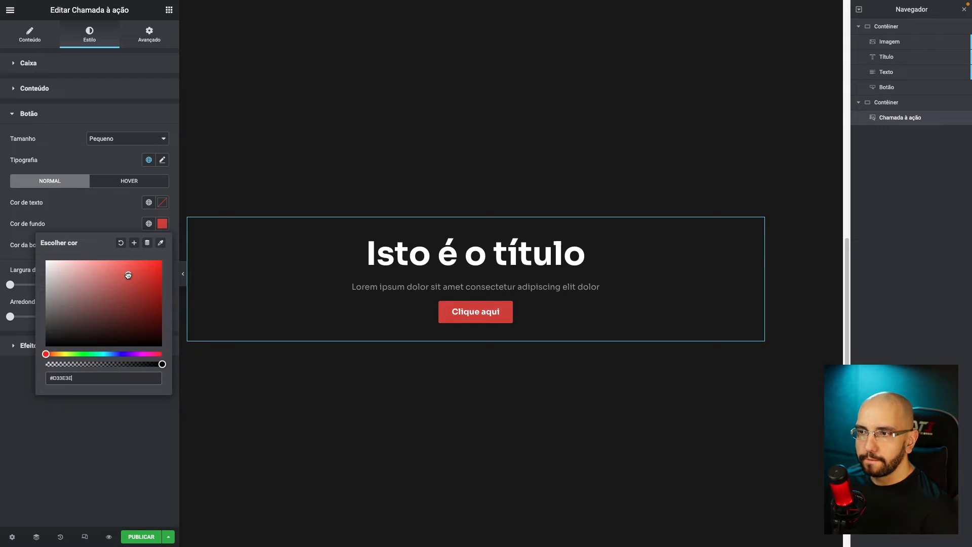
left_click(94, 214)
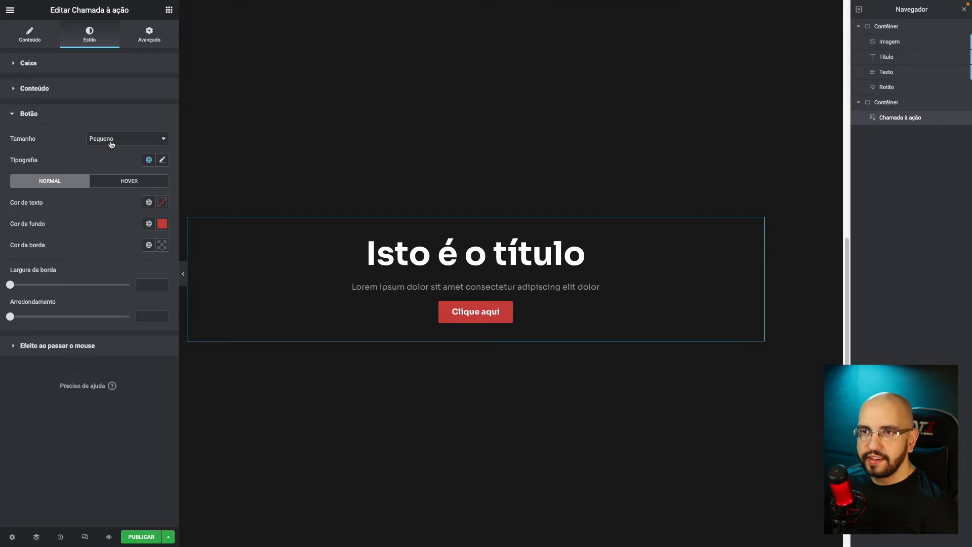
Step: Set the call-to-action title spacing to 0 and the box padding to 0 px on all sides
left_click(44, 89)
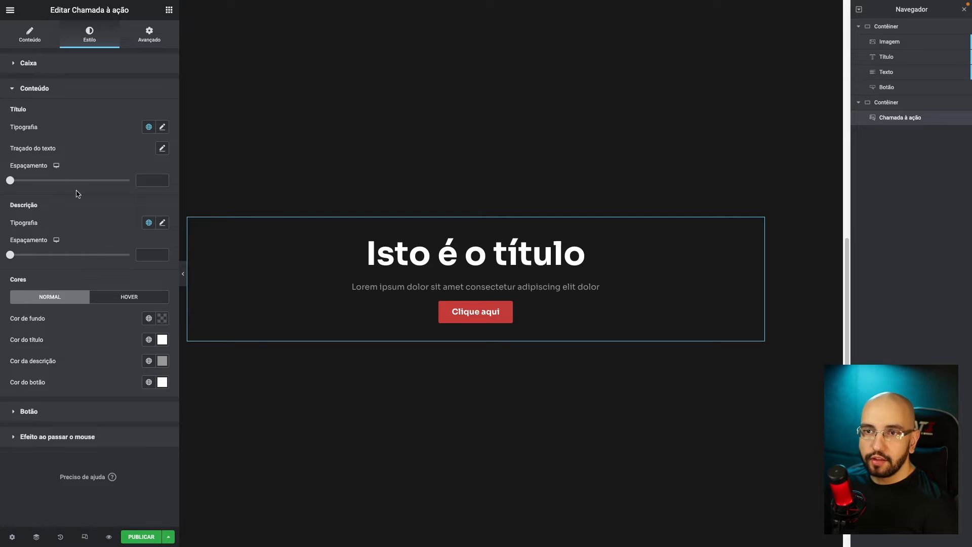
mouse_move(12, 183)
left_mouse_down()
mouse_move(83, 181)
mouse_move(2, 180)
left_mouse_up()
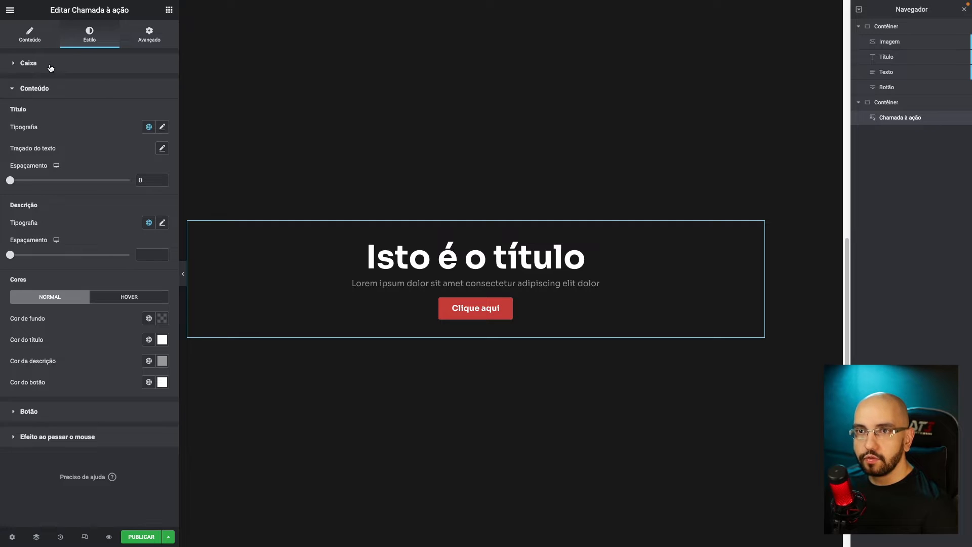
left_click(50, 64)
left_click(21, 174)
type("0")
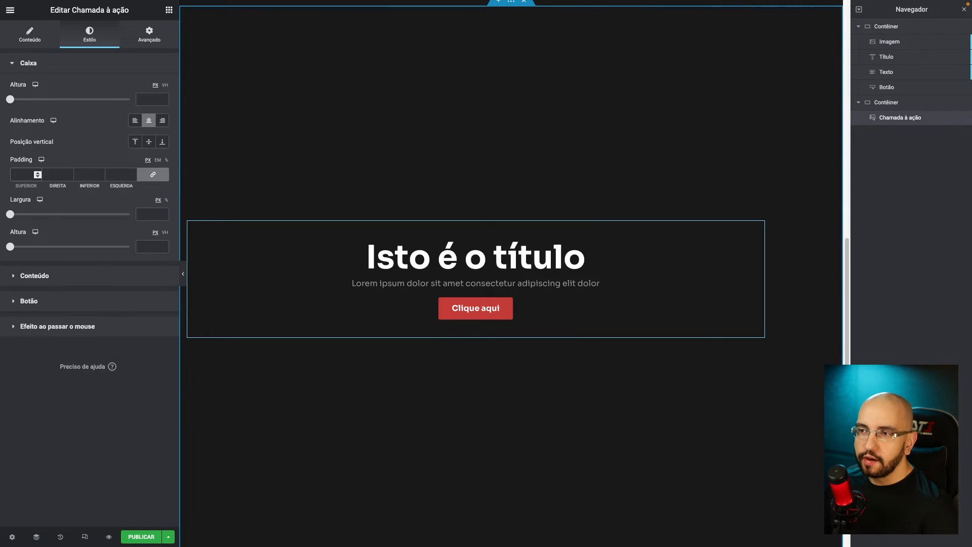
Step: Align the call-to-action box content to the left to match the hero section above
scroll(586, 263, "up", 9)
scroll(306, 170, "down", 3)
left_click(77, 275)
scroll(380, 163, "down", 1)
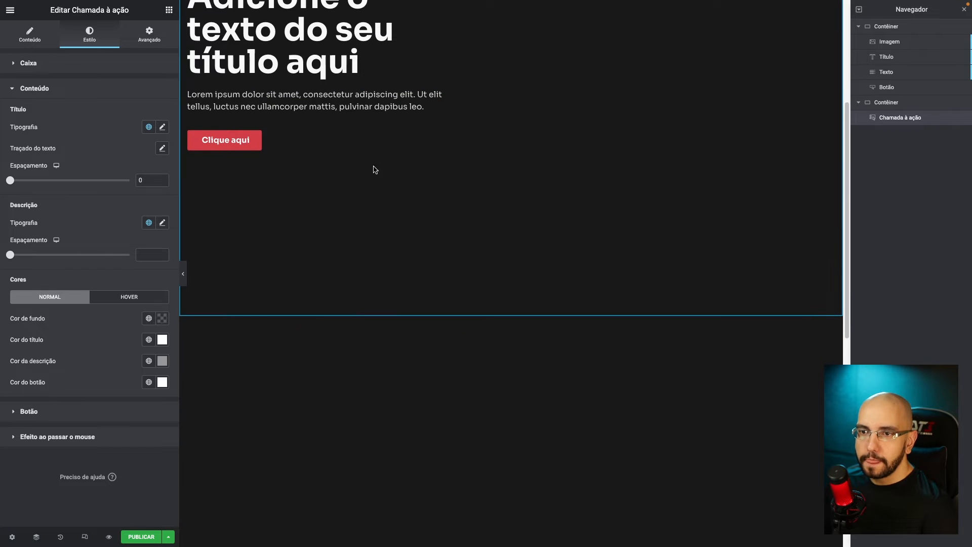
left_click(59, 410)
left_click(28, 62)
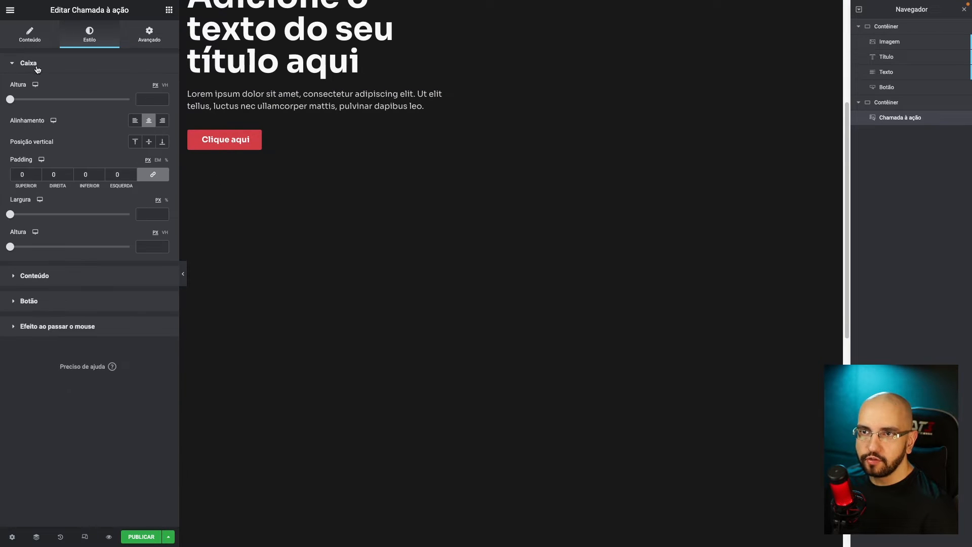
scroll(440, 274, "up", 3)
scroll(289, 169, "down", 5)
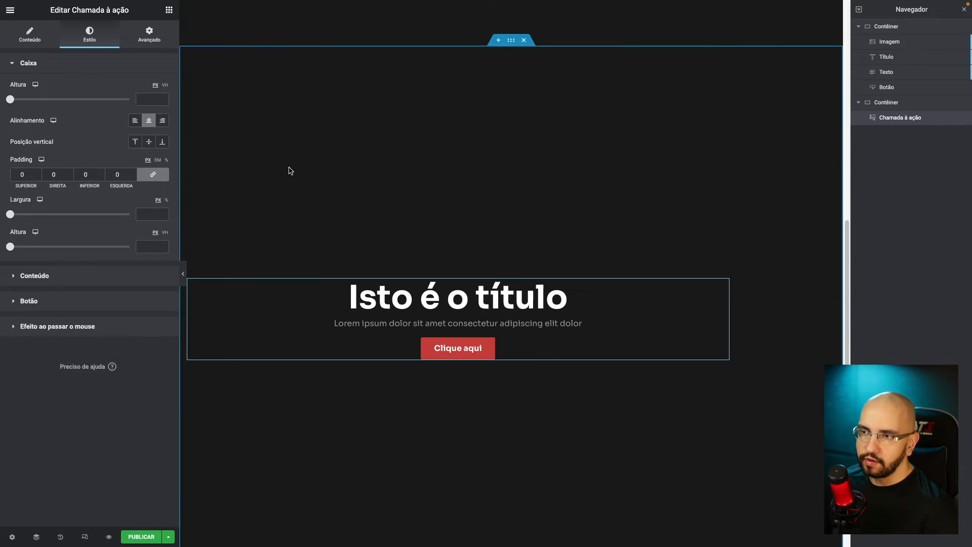
left_click(135, 122)
scroll(349, 230, "up", 5)
scroll(307, 198, "down", 5)
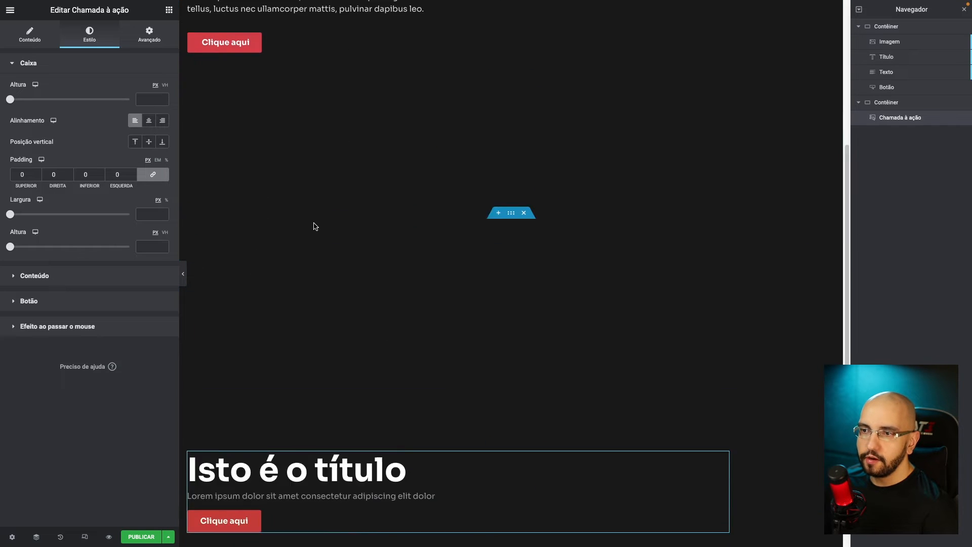
Step: Give the call-to-action widget a custom width (Personalizar) of 41%
left_click(149, 35)
left_click(126, 167)
left_click(124, 178)
left_click(132, 168)
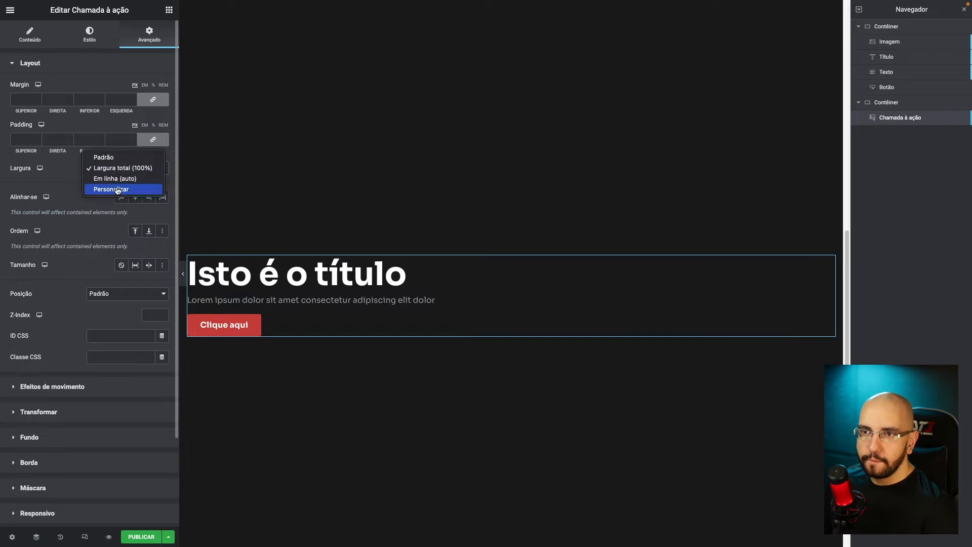
left_click(124, 191)
type("41")
scroll(504, 299, "up", 10)
scroll(320, 198, "down", 6)
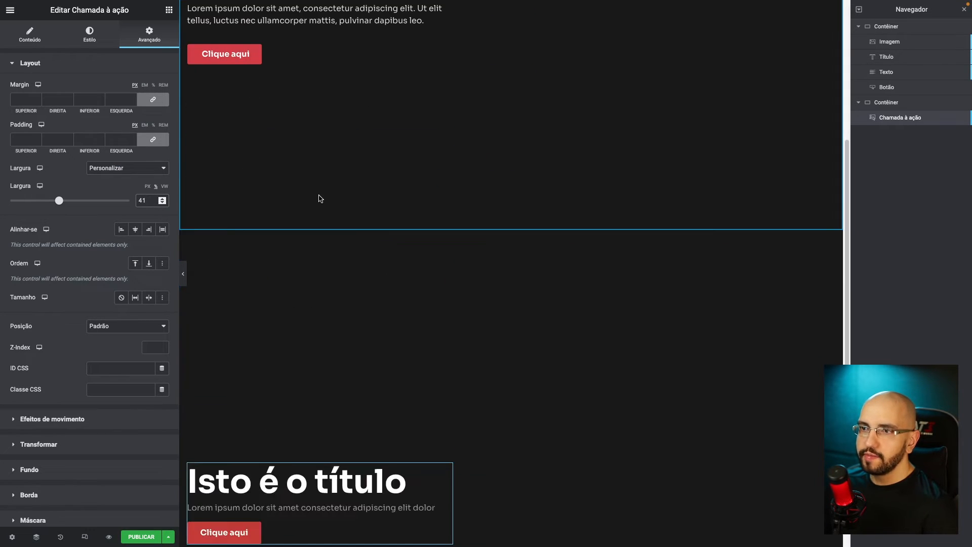
Step: Copy the hero heading "Adicione o texto do seu título aqui" into the call-to-action title
scroll(314, 213, "up", 6)
triple_click(309, 229)
key("ctrl+c")
scroll(365, 254, "down", 9)
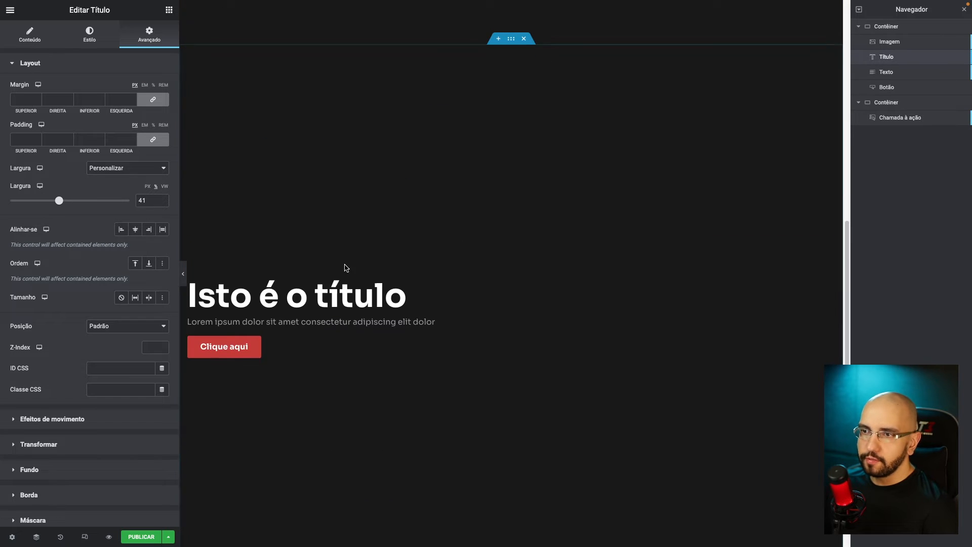
triple_click(341, 296)
scroll(340, 296, "down", 4)
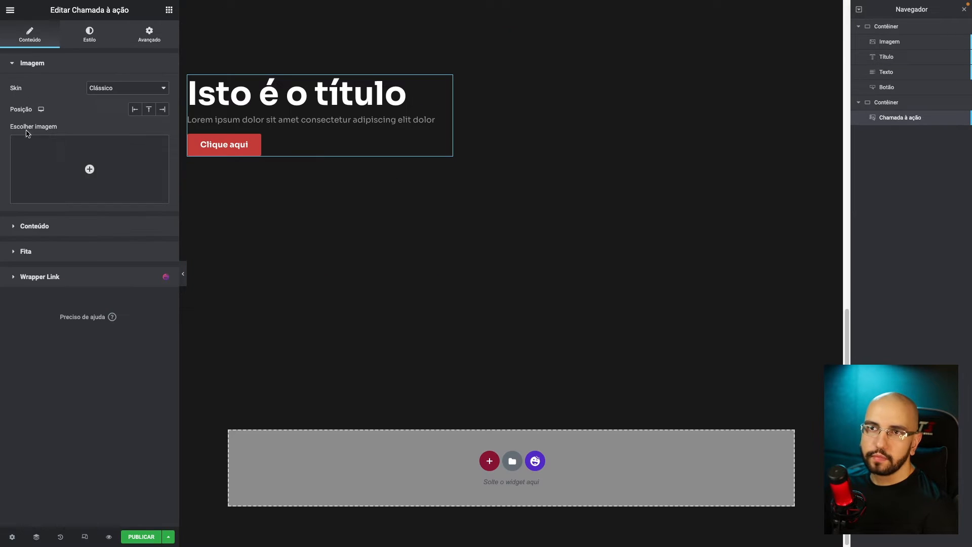
left_click(48, 228)
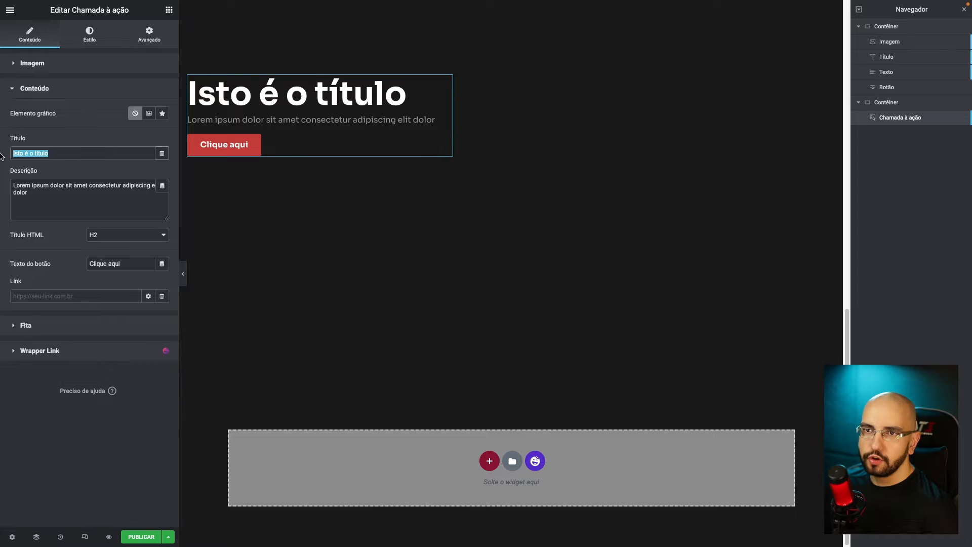
key("ctrl+v")
Step: Copy the hero's Lorem ipsum paragraph and replace the call-to-action description with it
scroll(343, 280, "up", 5)
scroll(273, 192, "down", 7)
scroll(304, 284, "up", 5)
left_click(339, 123)
left_click(30, 34)
triple_click(98, 200)
key("ctrl+c")
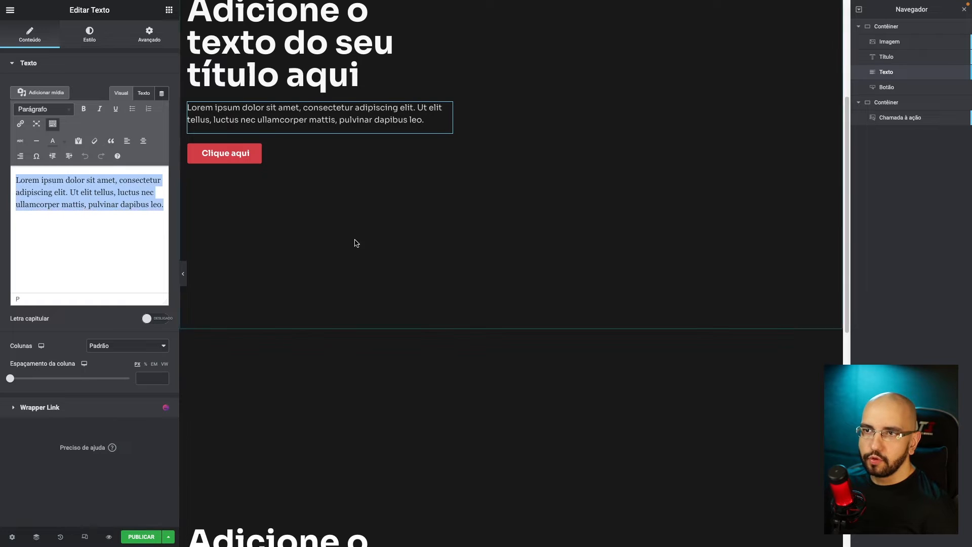
scroll(357, 243, "down", 5)
left_click(284, 317)
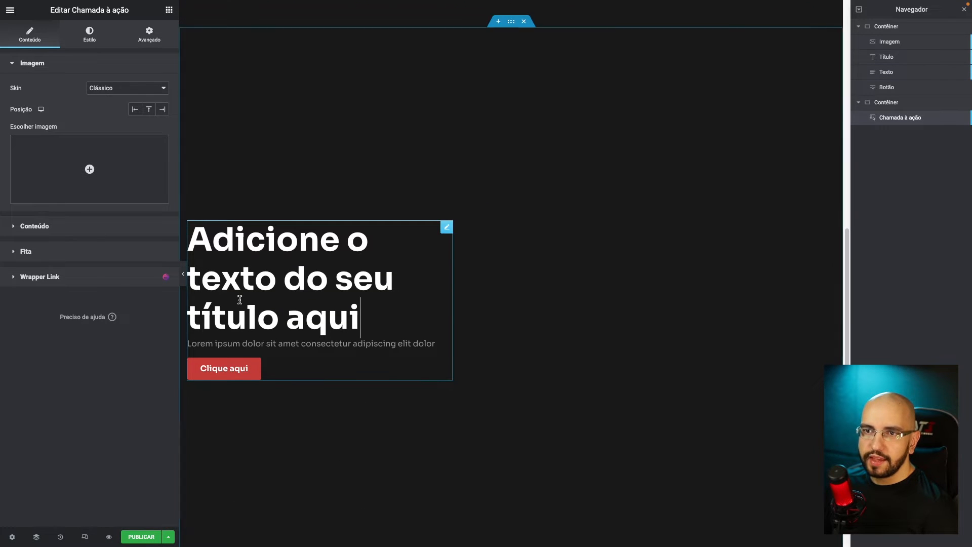
left_click(49, 226)
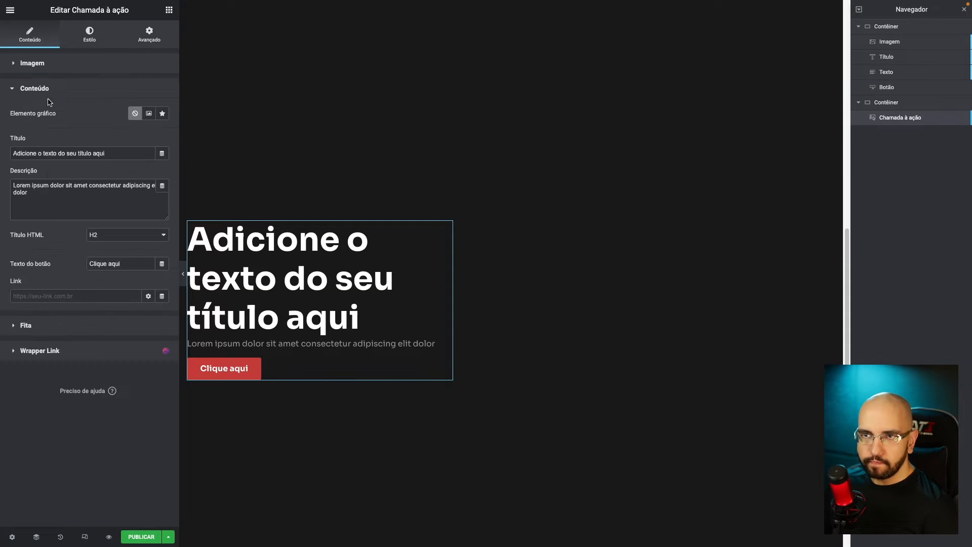
left_click(87, 194)
key("ctrl+a")
key("ctrl+v")
scroll(204, 222, "up", 1)
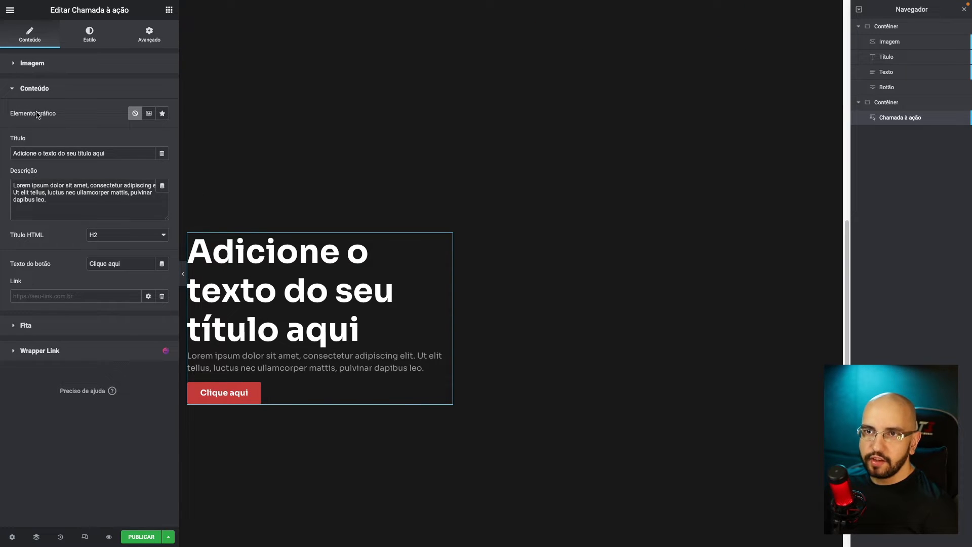
Step: Add the logo-ciparoni.svg image as the call-to-action's graphic element at the Completo image size
left_click(148, 115)
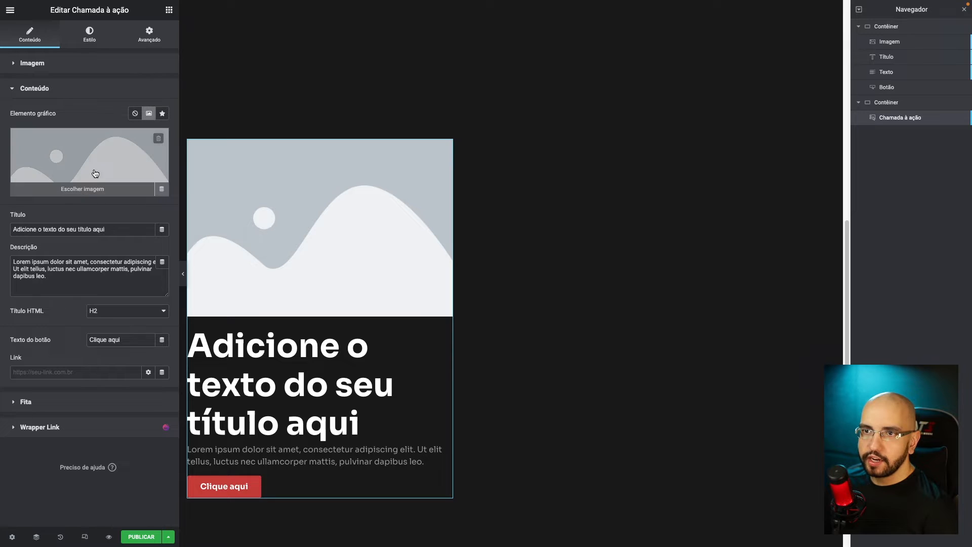
left_click(100, 168)
left_click(289, 135)
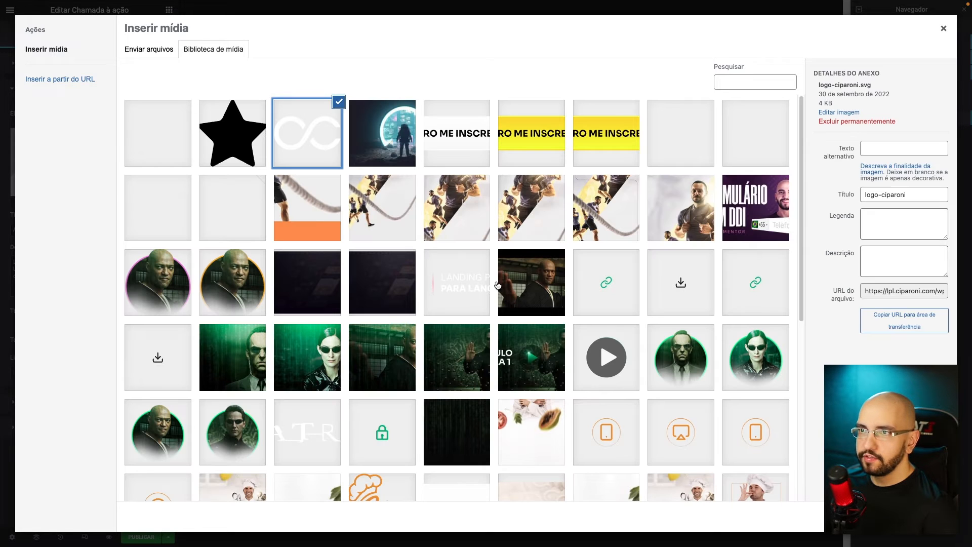
left_click(923, 516)
left_click(116, 209)
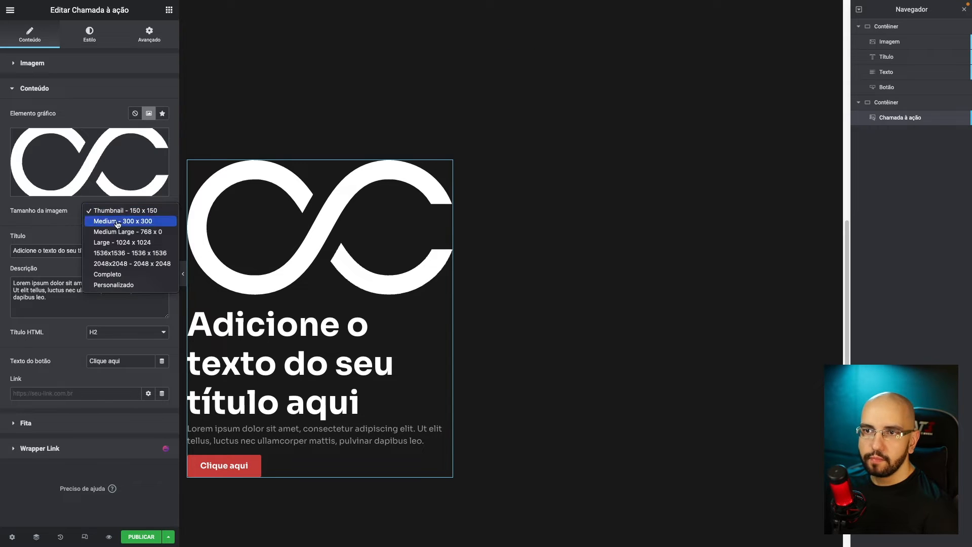
left_click(114, 275)
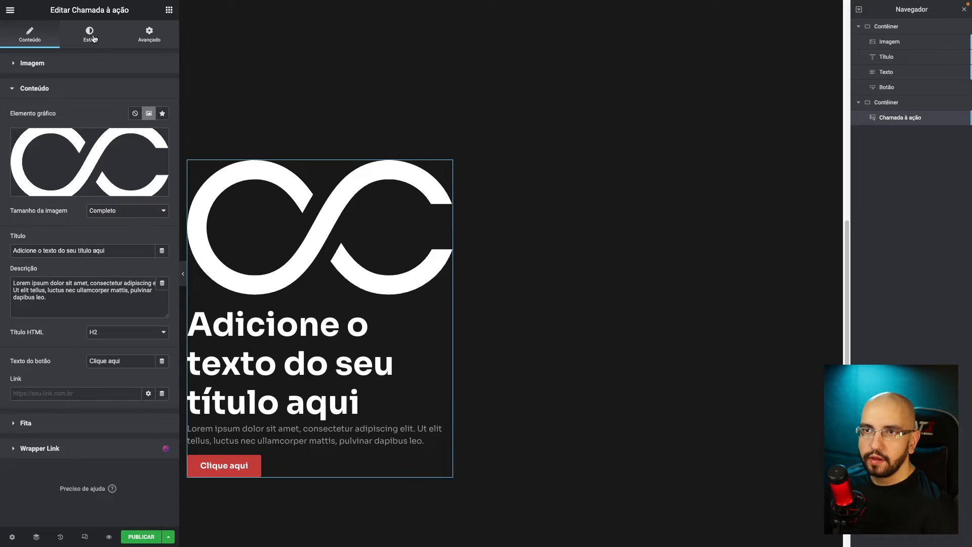
Step: Set the size of the call-to-action's graphic element to 25%
left_click(91, 35)
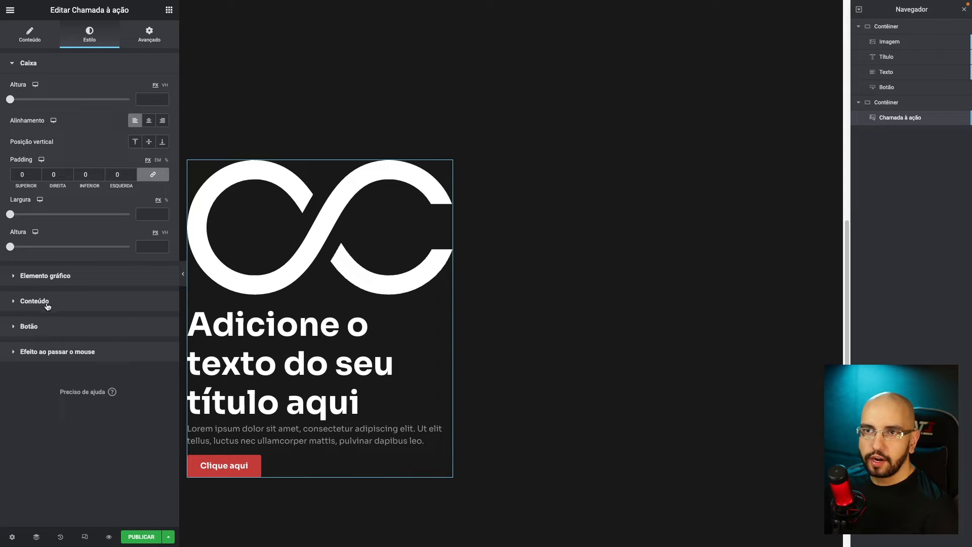
left_click(53, 276)
left_click_drag(12, 155, 37, 157)
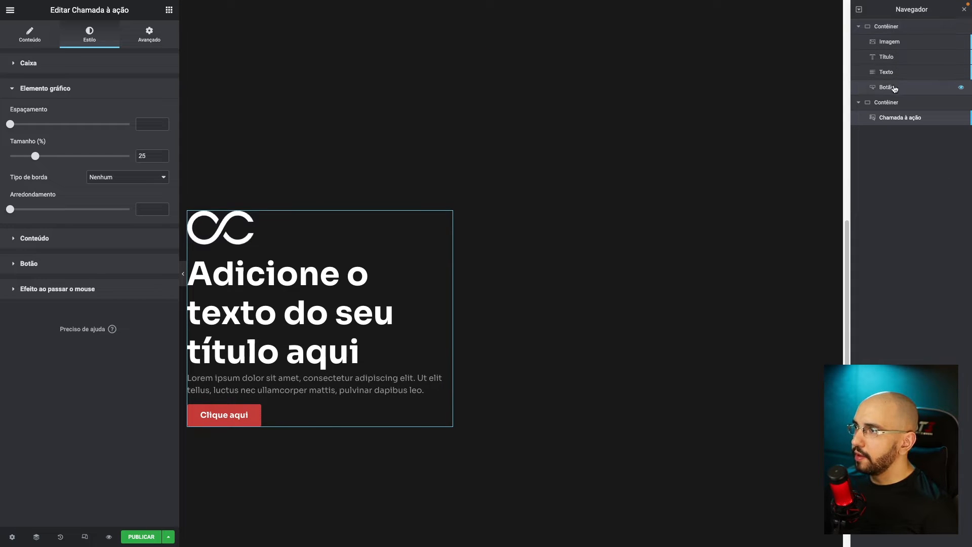
Step: Compare the second container and its call-to-action widget with the original hero section
left_click(892, 102)
left_click(896, 121)
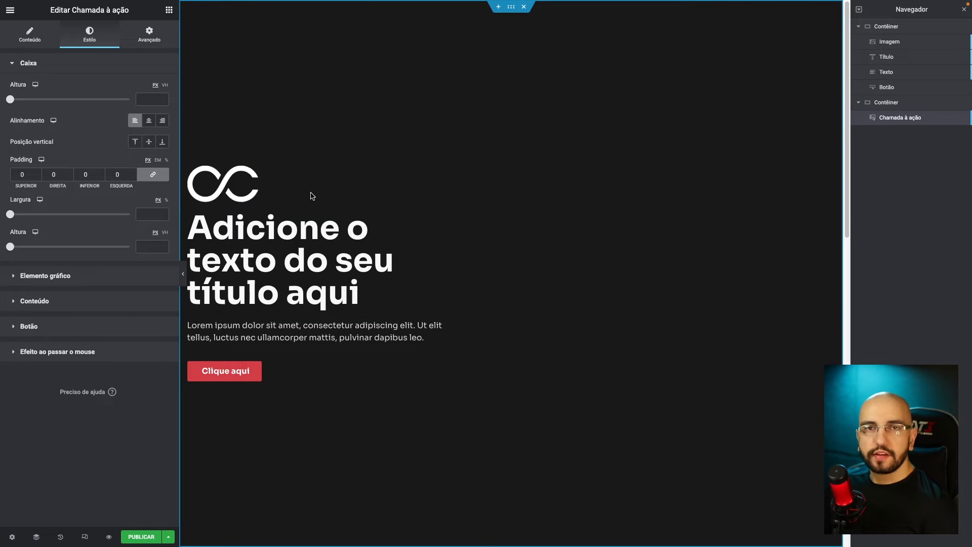
scroll(304, 192, "down", 1)
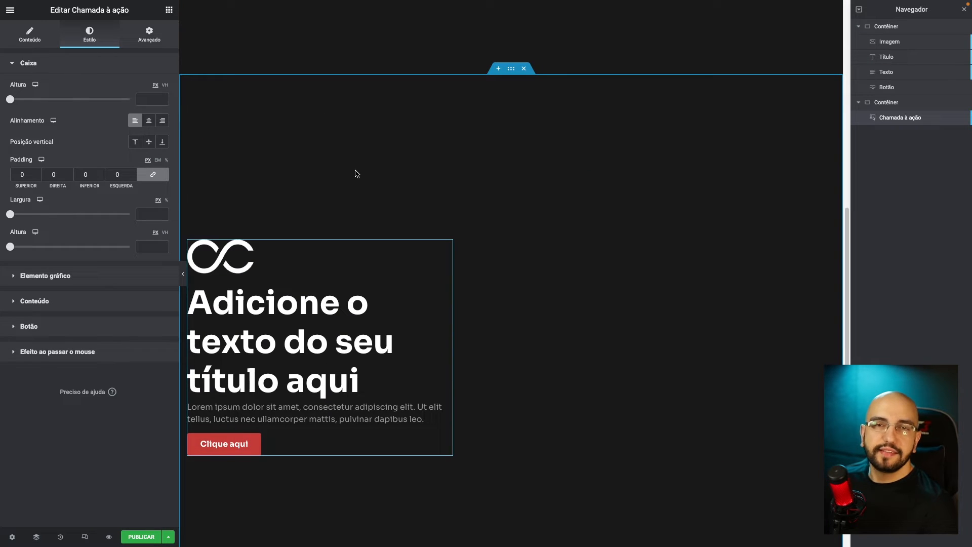
Step: Add a container with two equal columns below the call-to-action section, and delete the extra empty single-column container above it
scroll(461, 167, "down", 2)
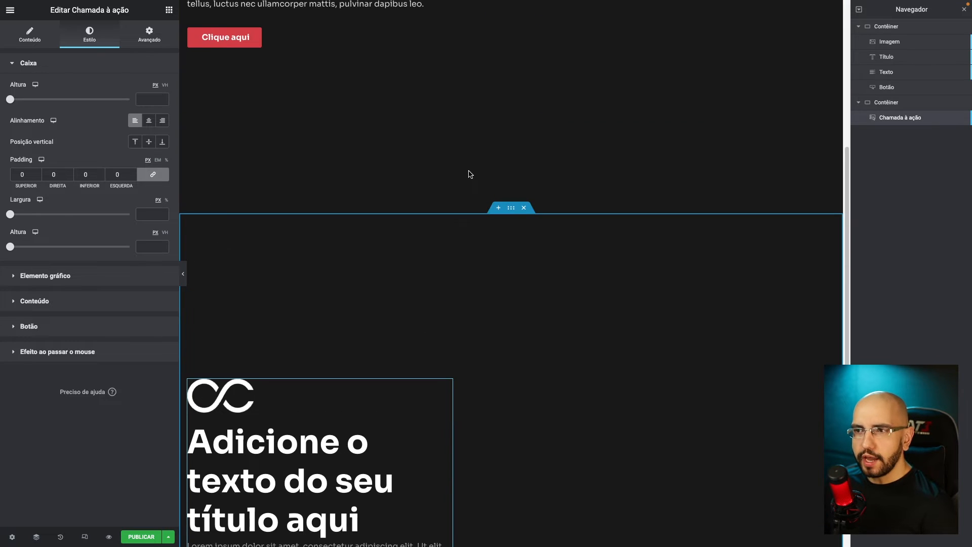
scroll(378, 194, "up", 1)
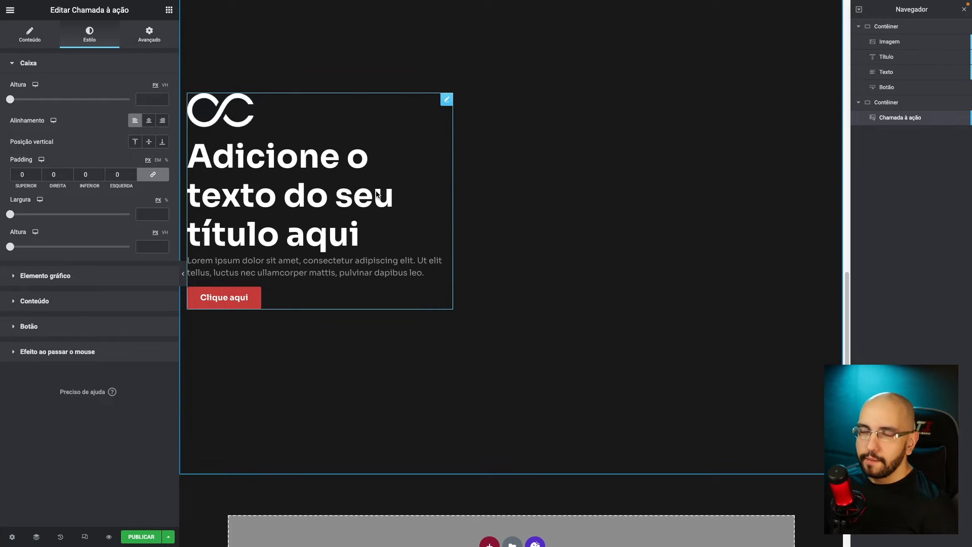
scroll(378, 194, "up", 1)
scroll(378, 194, "down", 3)
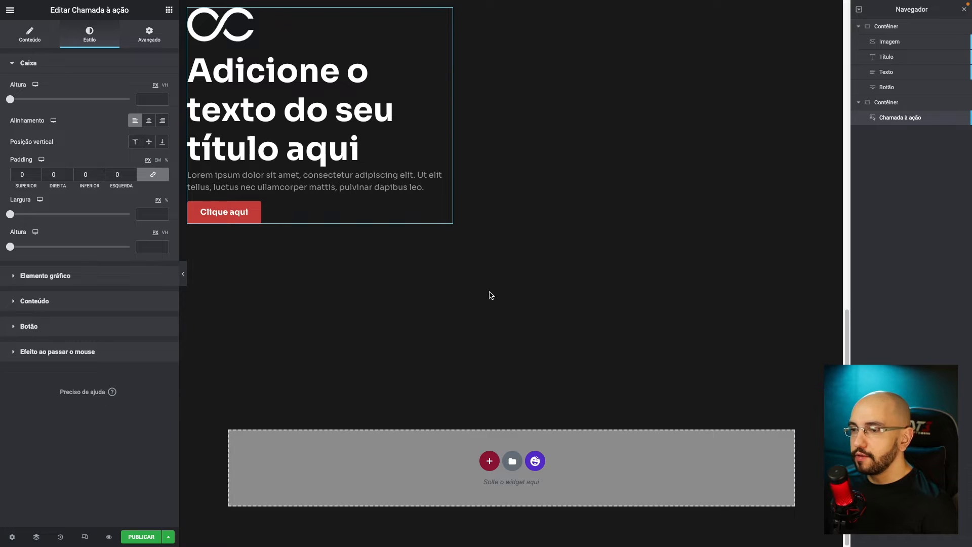
left_click(490, 460)
left_click(374, 434)
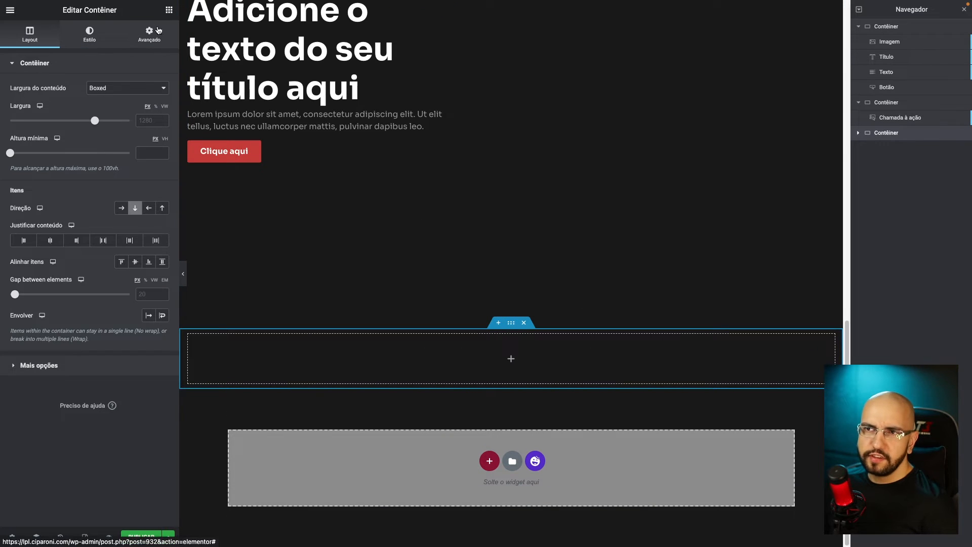
left_click(170, 9)
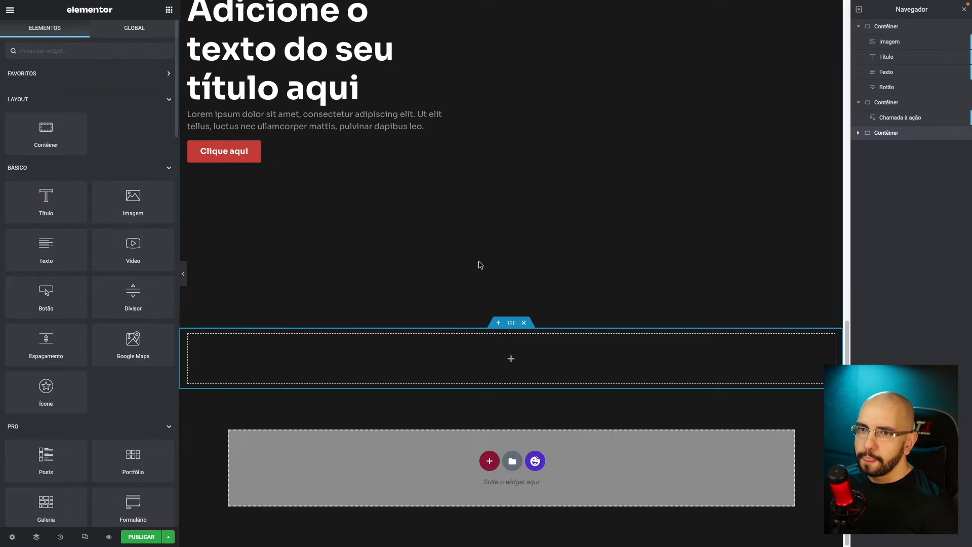
left_click(489, 461)
scroll(403, 317, "down", 2)
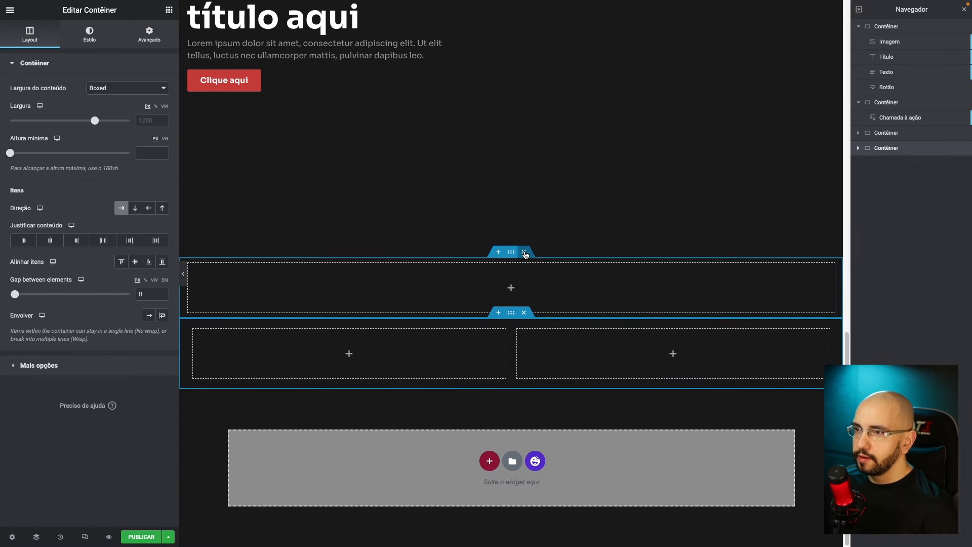
left_click(525, 252)
Step: Add a Título widget to the left column of the two-column container, with a Texto widget below it
left_click(169, 9)
left_click_drag(59, 226, 308, 373)
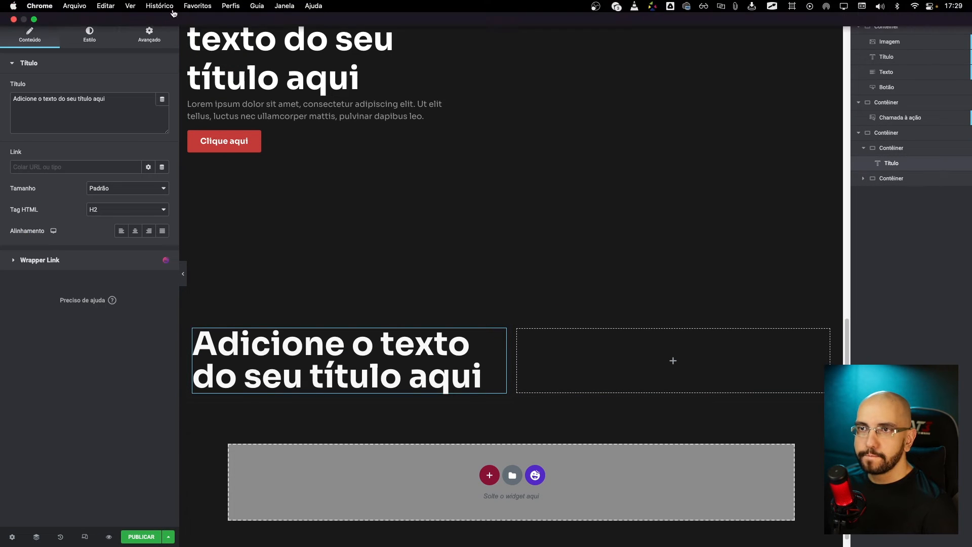
left_click(169, 10)
left_click_drag(46, 228, 327, 392)
Step: Add an Imagem widget to the right column of the two-column container
left_click(169, 10)
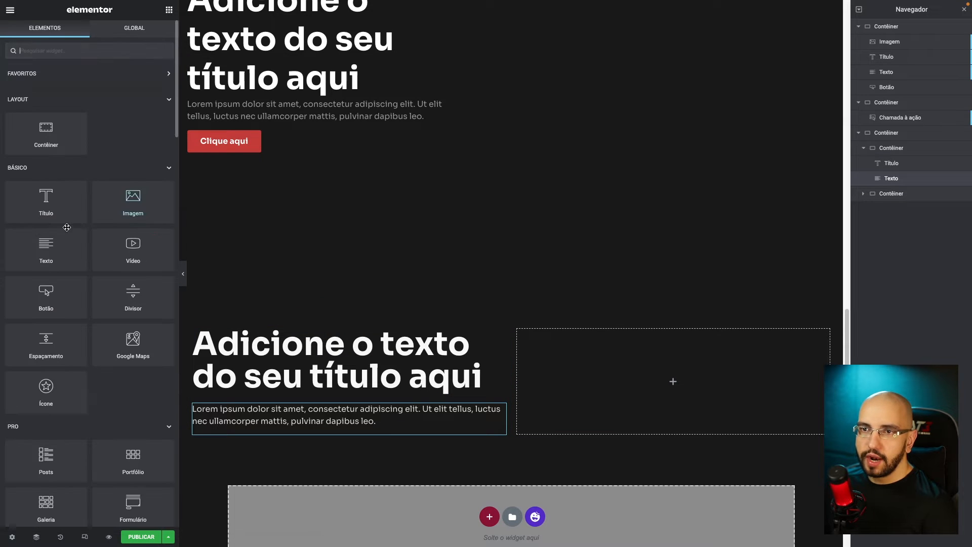
left_click_drag(132, 202, 667, 376)
scroll(393, 211, "down", 3)
Step: Examine the two-column section's structure: the outer container, both inner containers, and the text and image widgets
left_click(900, 150)
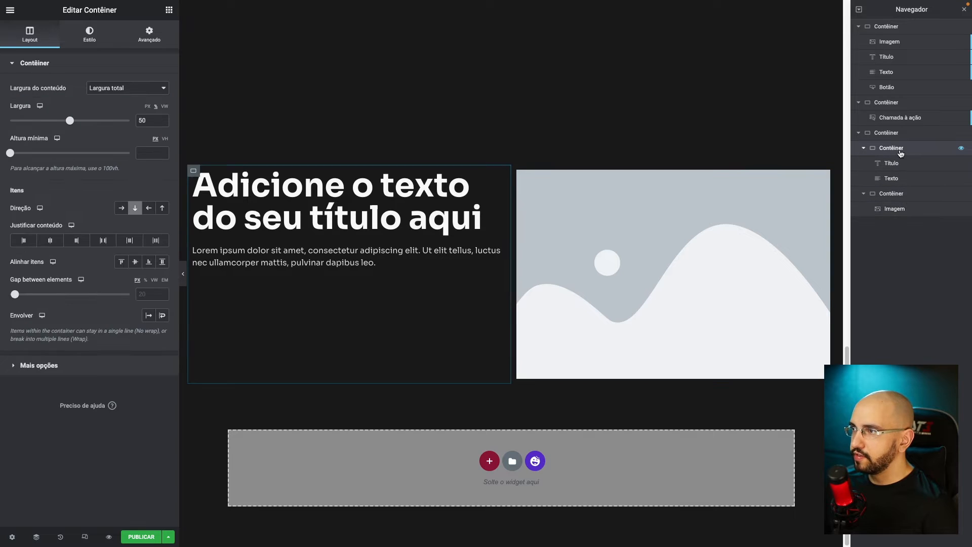
left_click(901, 134)
left_click(895, 149)
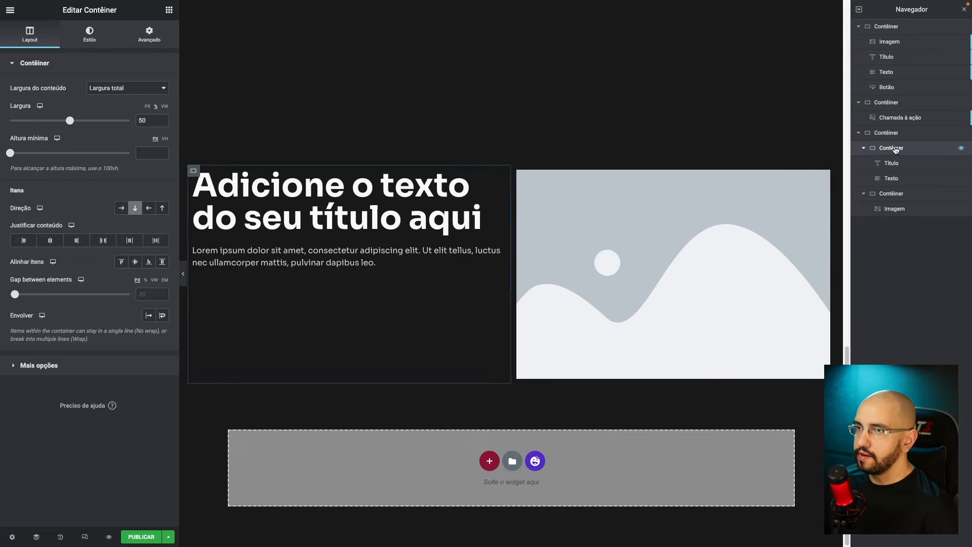
left_click(892, 178)
left_click(893, 194)
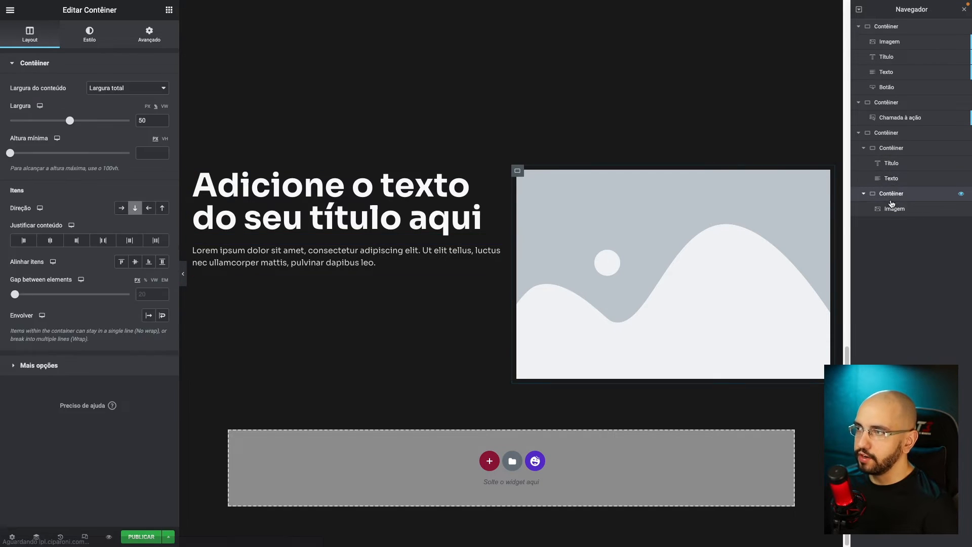
left_click(893, 210)
scroll(450, 234, "up", 1)
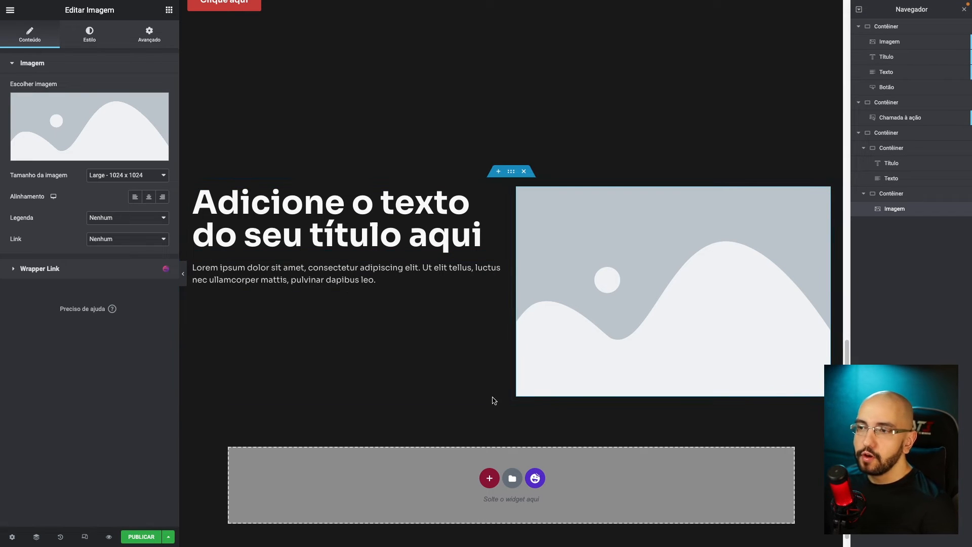
Step: Add a single-column container below the two-column section and place a Caixa da imagem widget in it
scroll(494, 391, "down", 1)
left_click(489, 474)
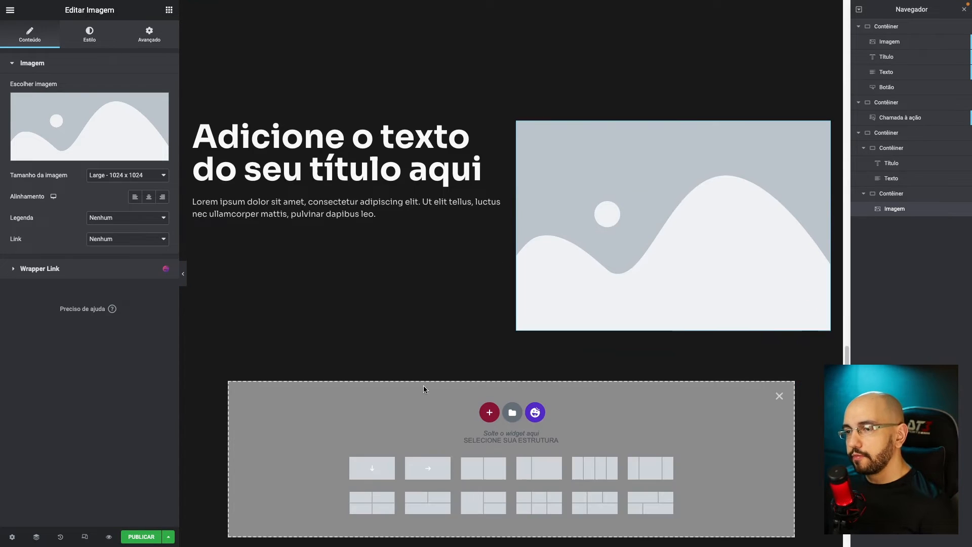
left_click(370, 440)
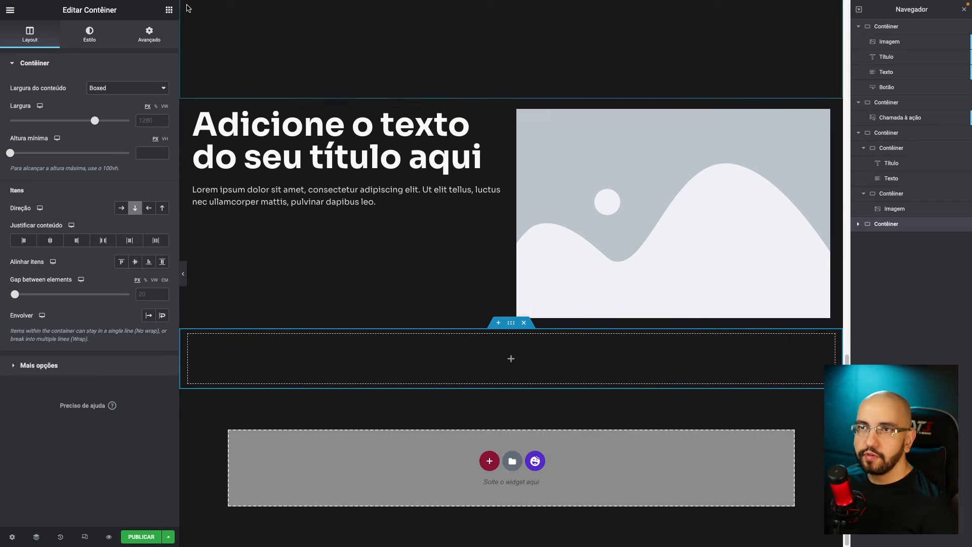
left_click(169, 9)
type("caixa")
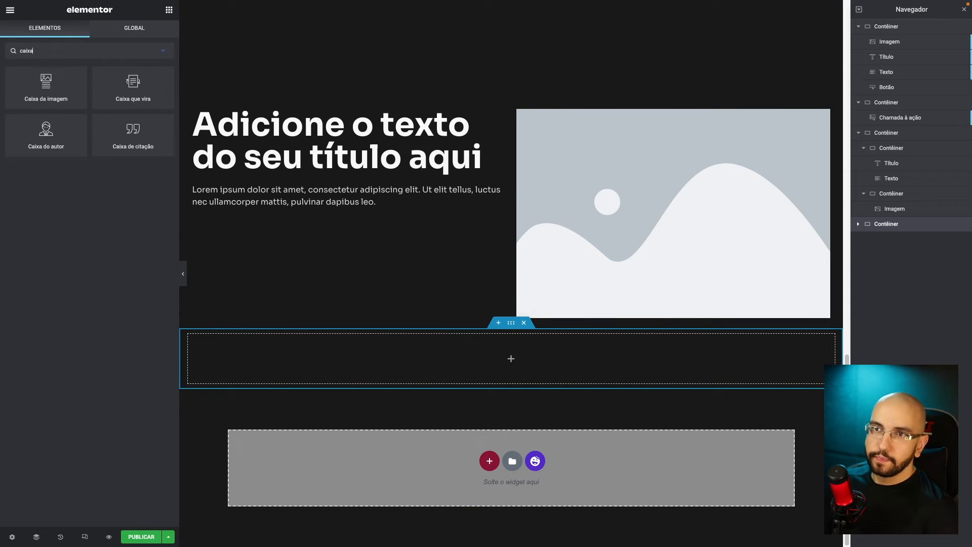
left_click_drag(49, 80, 536, 355)
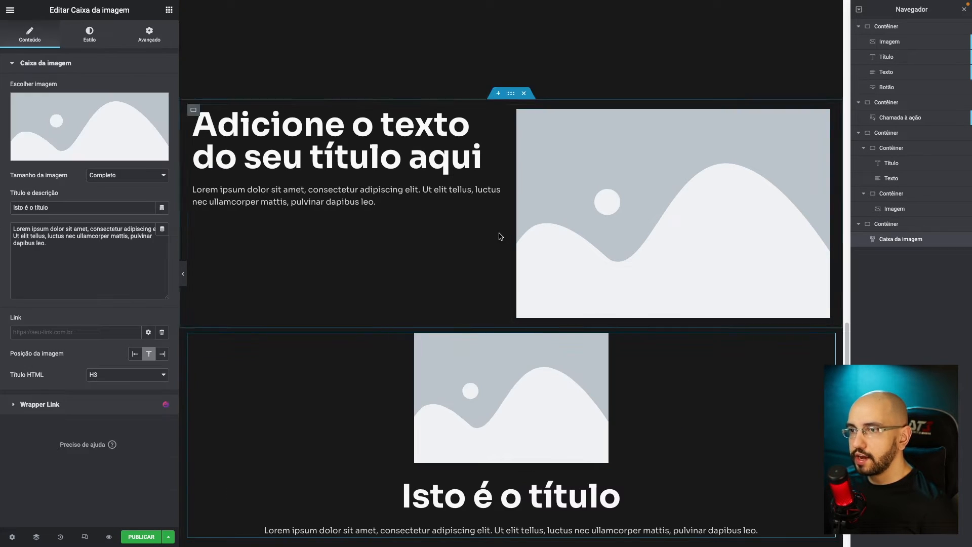
Step: Position the image box's picture to the right of its text and set the picture width to 99%
scroll(534, 394, "down", 2)
scroll(374, 317, "up", 5)
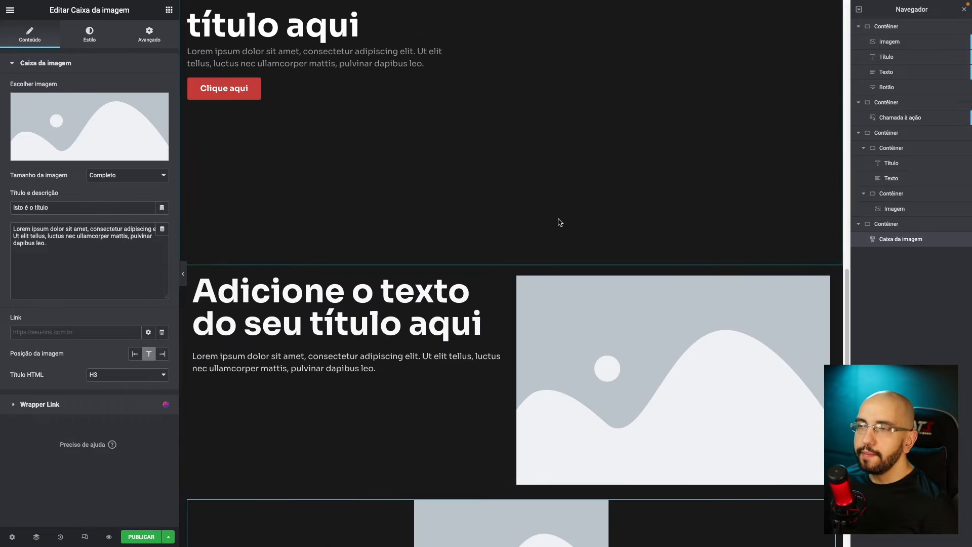
scroll(374, 317, "down", 5)
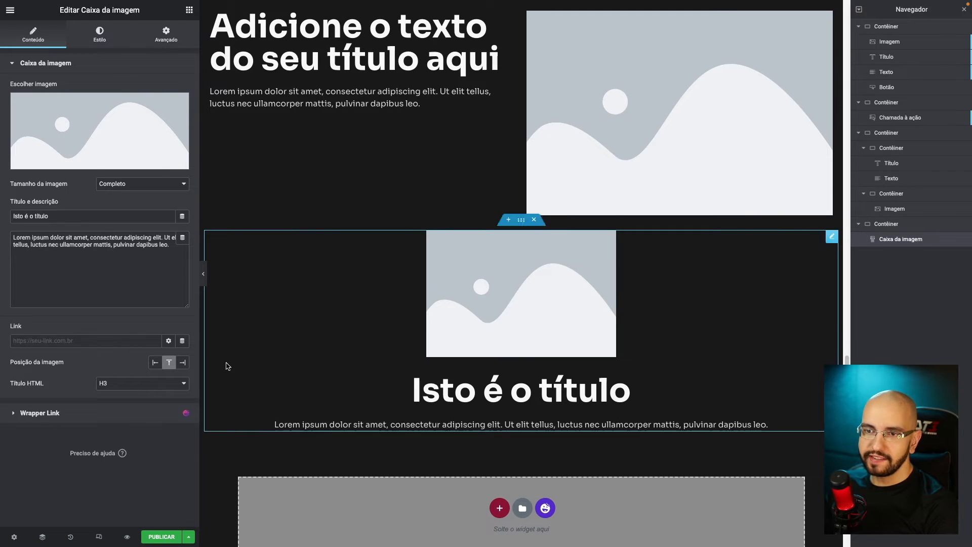
left_click(183, 363)
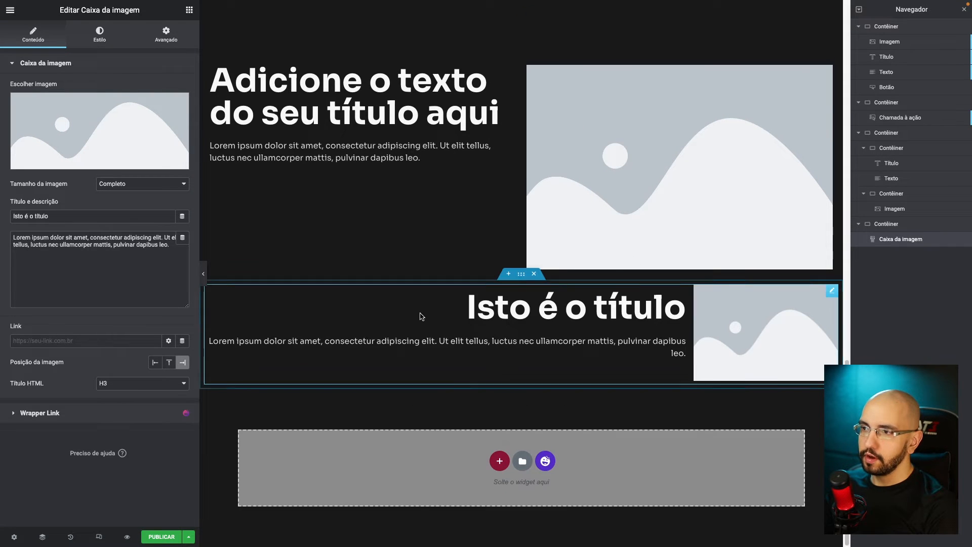
left_click(93, 37)
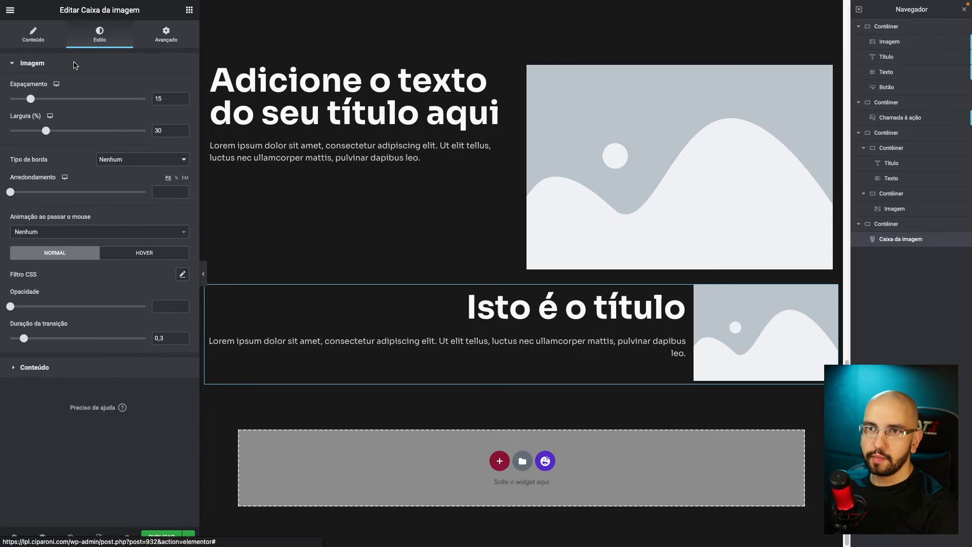
left_click_drag(43, 129, 144, 139)
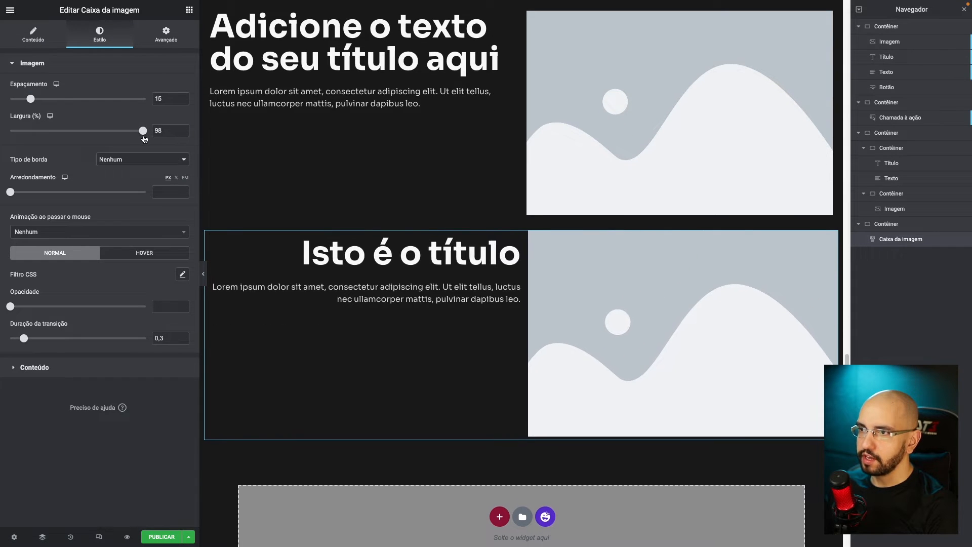
Step: Align the image box's title and description to the left
left_click(28, 42)
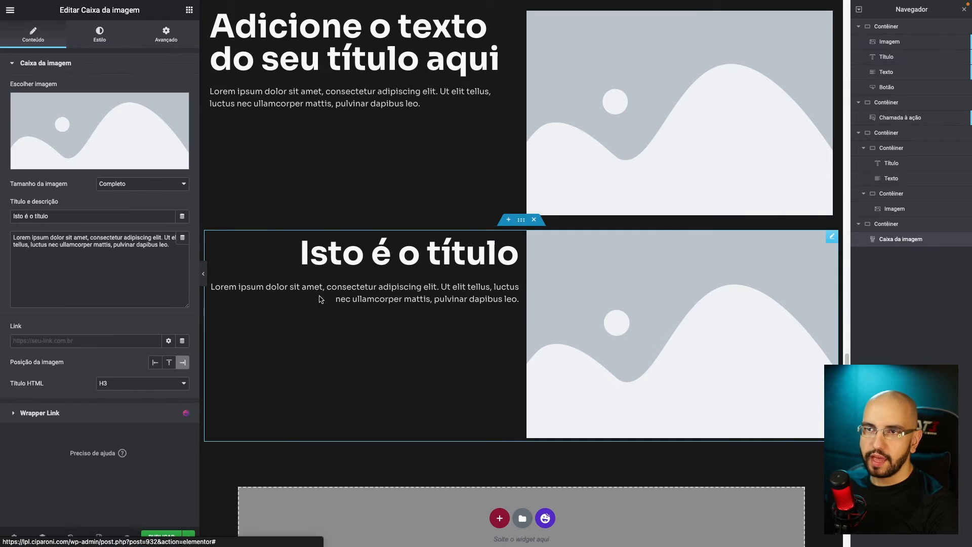
left_click(108, 41)
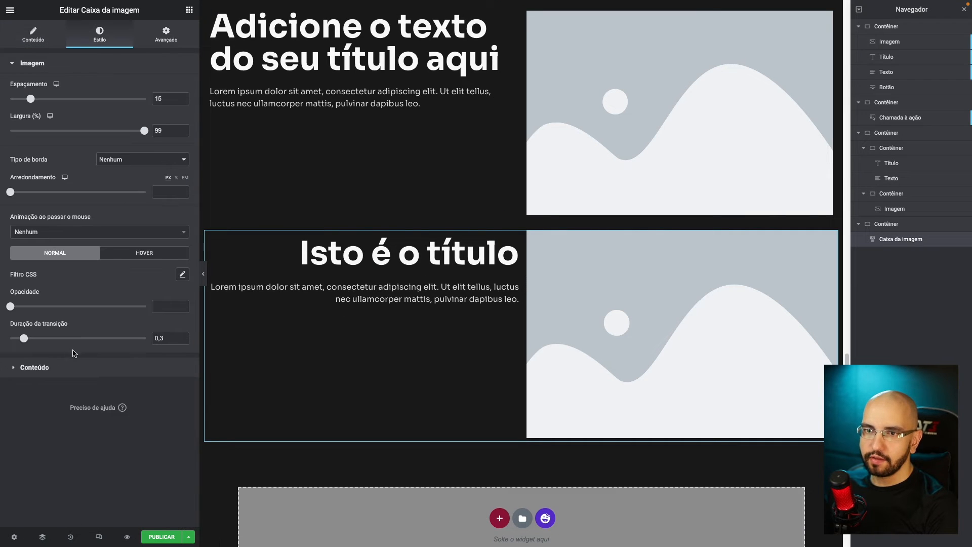
left_click(71, 367)
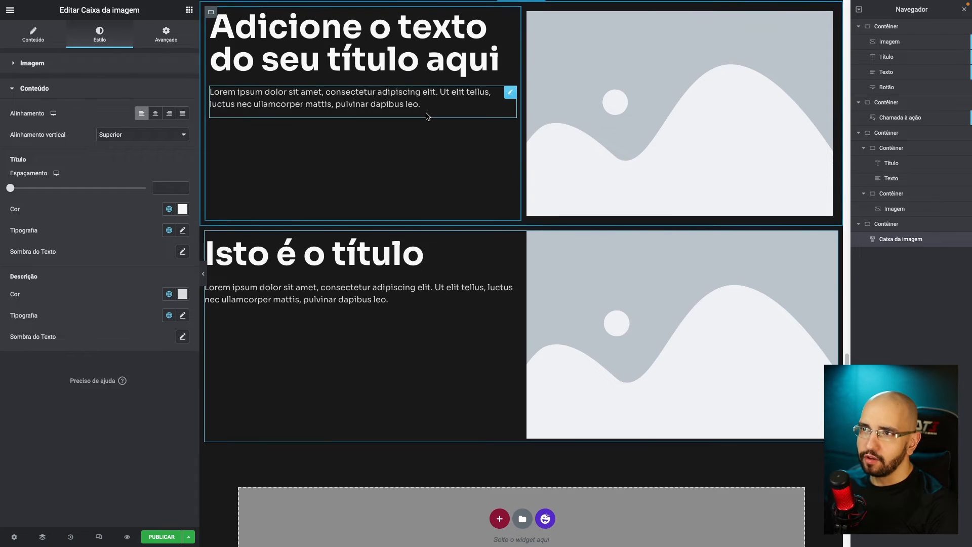
scroll(258, 73, "up", 1)
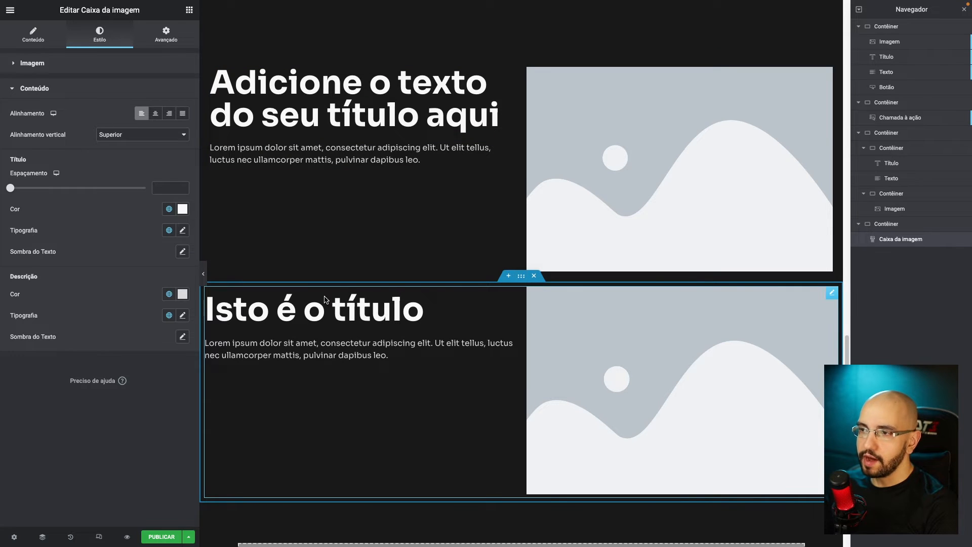
Step: Add custom CSS to the image box: selector .elementor-image-box-wrapper{ display: flex; }
left_click(163, 36)
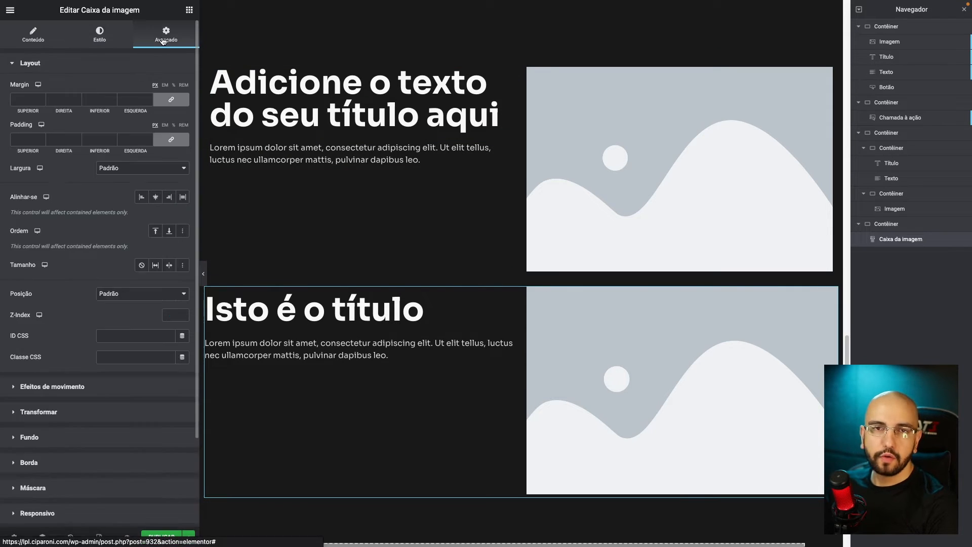
scroll(152, 149, "down", 2)
left_click(69, 456)
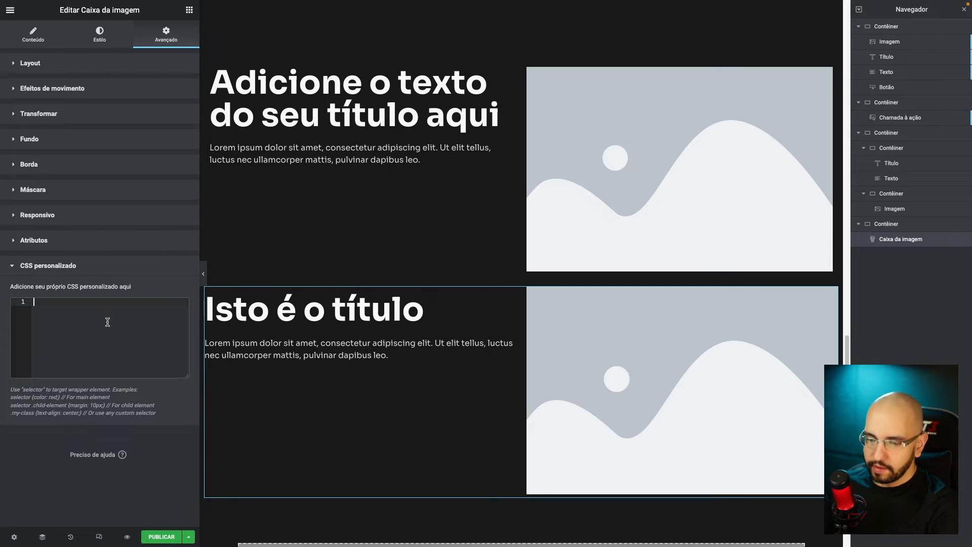
type("selector .elementor-image-box-")
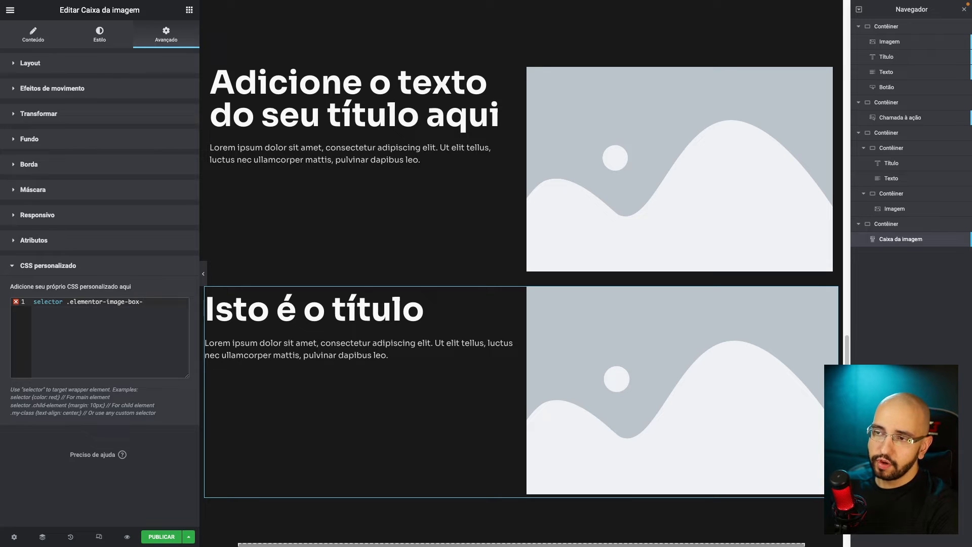
type("wrapper{")
key("Return")
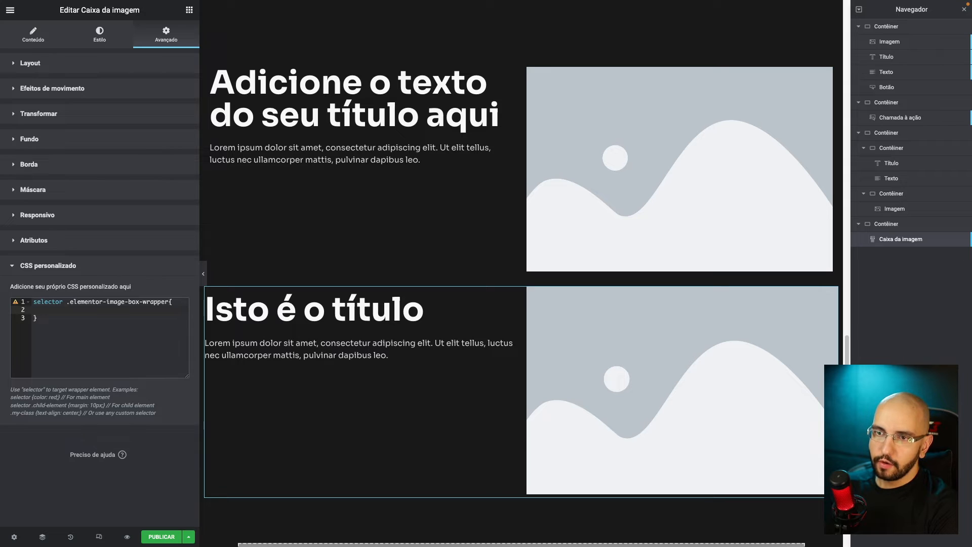
type("displ")
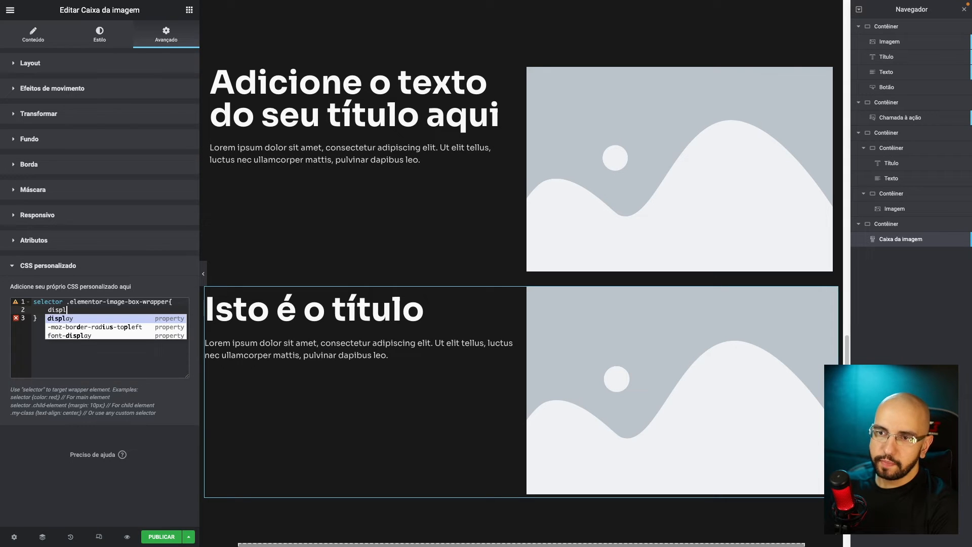
type("aty")
key("Return")
type("flex;")
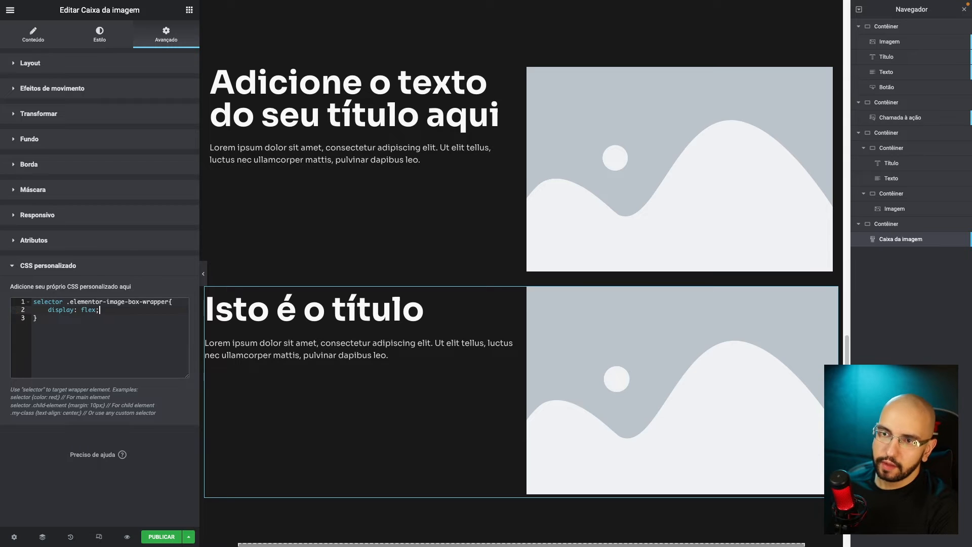
key("Return")
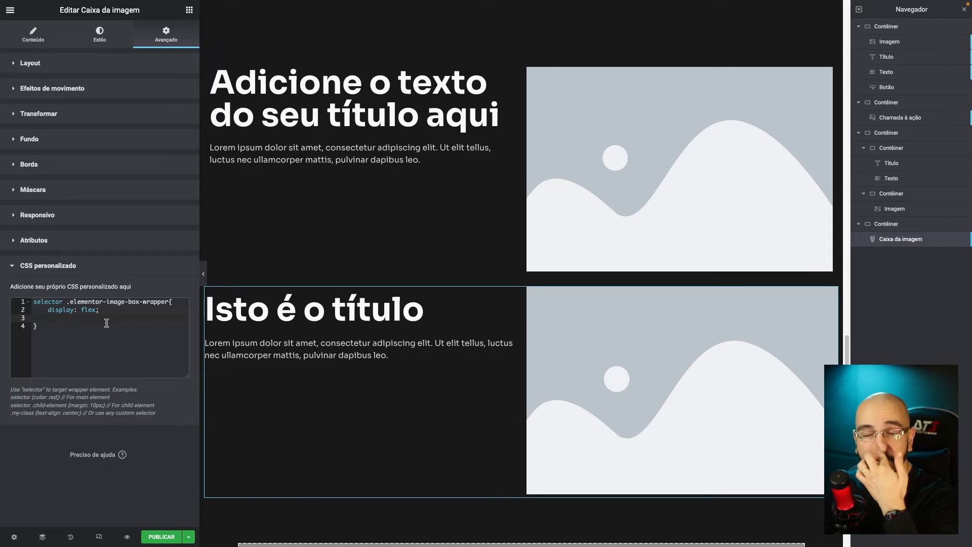
left_click(521, 276)
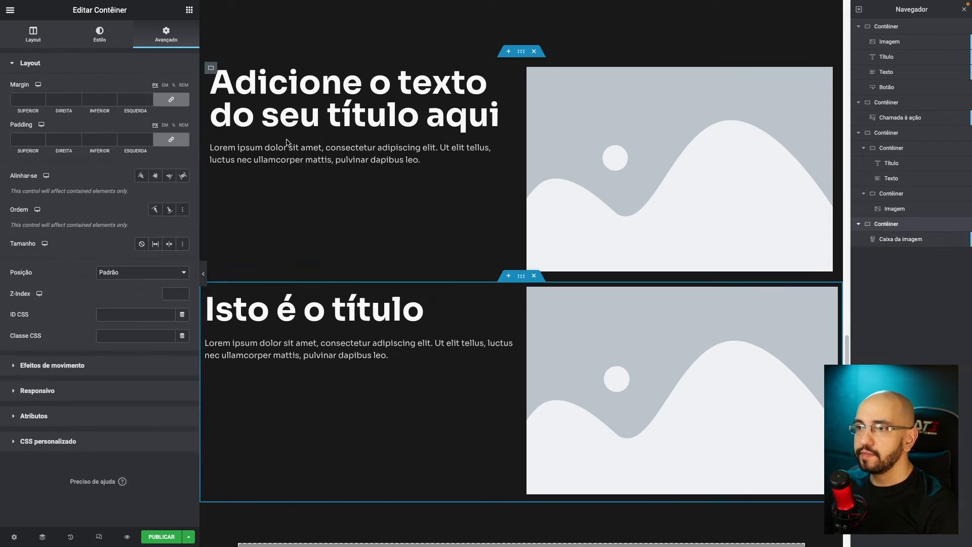
left_click(33, 35)
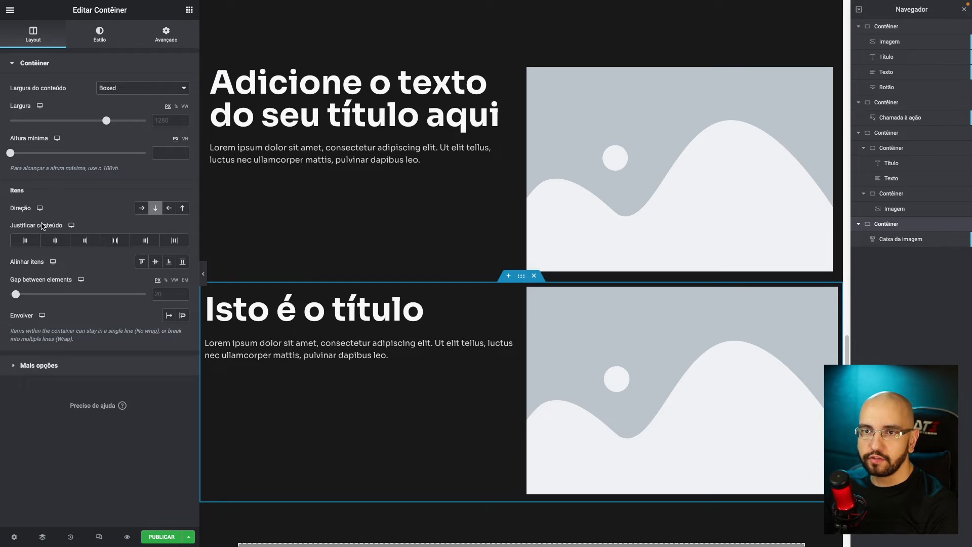
left_click(162, 28)
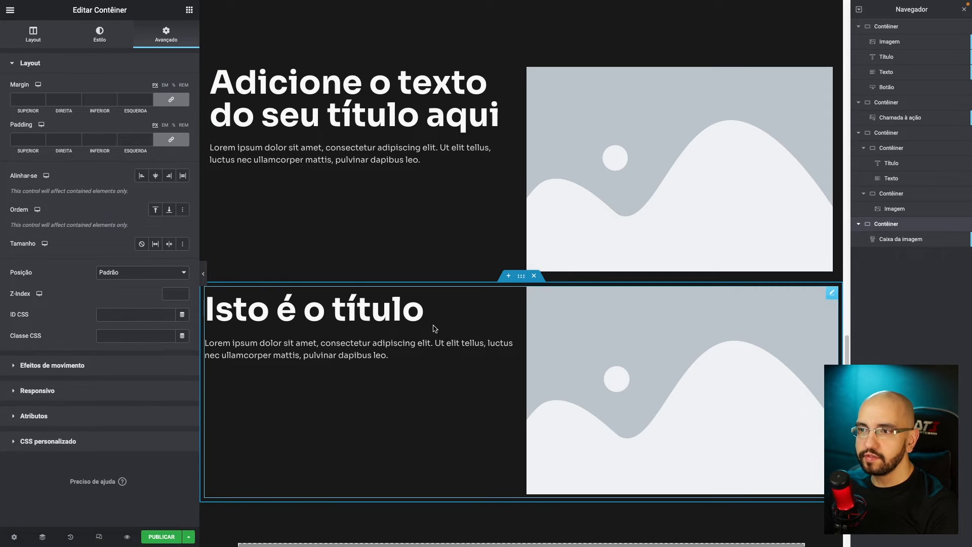
Step: Add align-items: center; below display: flex in the image box's custom CSS
left_click(497, 329)
scroll(70, 457, "down", 3)
left_click(70, 457)
left_click(112, 322)
left_click(126, 314)
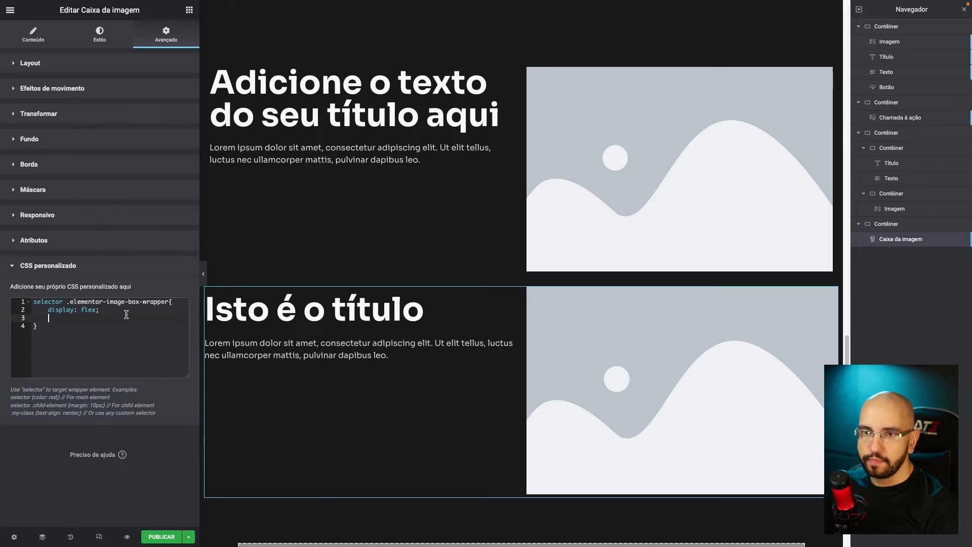
type("align")
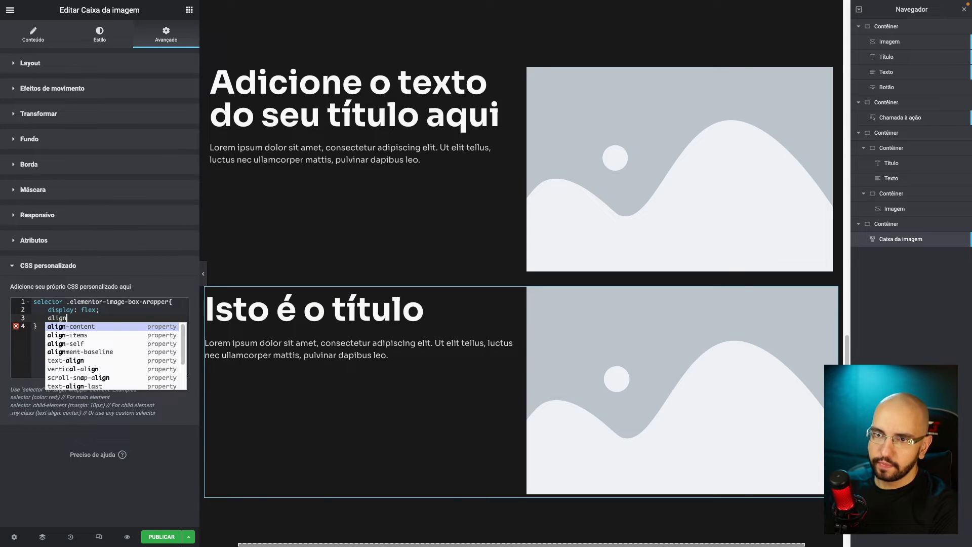
type("-items: center;")
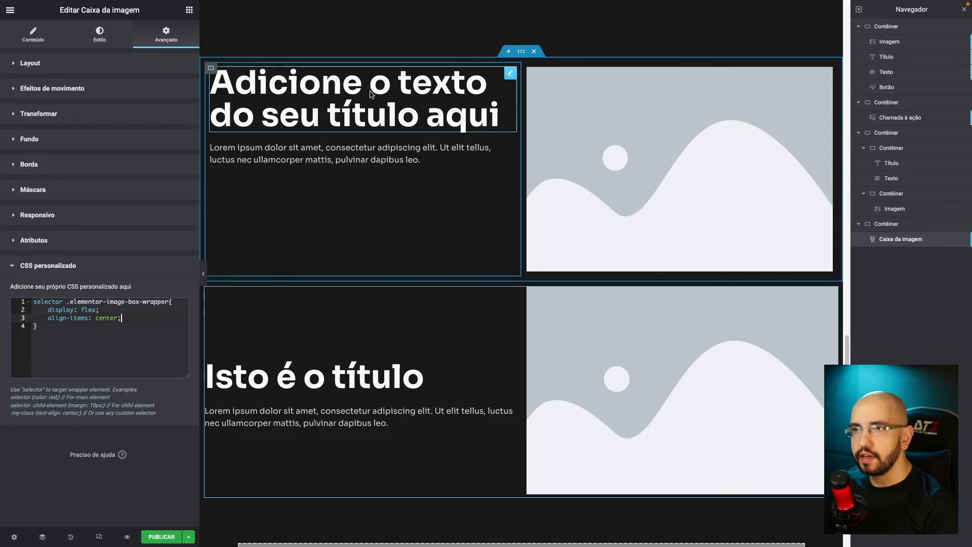
Step: Compare the elements nested in the two-column section with the structure of the image box's container
left_click(893, 148)
left_click(893, 136)
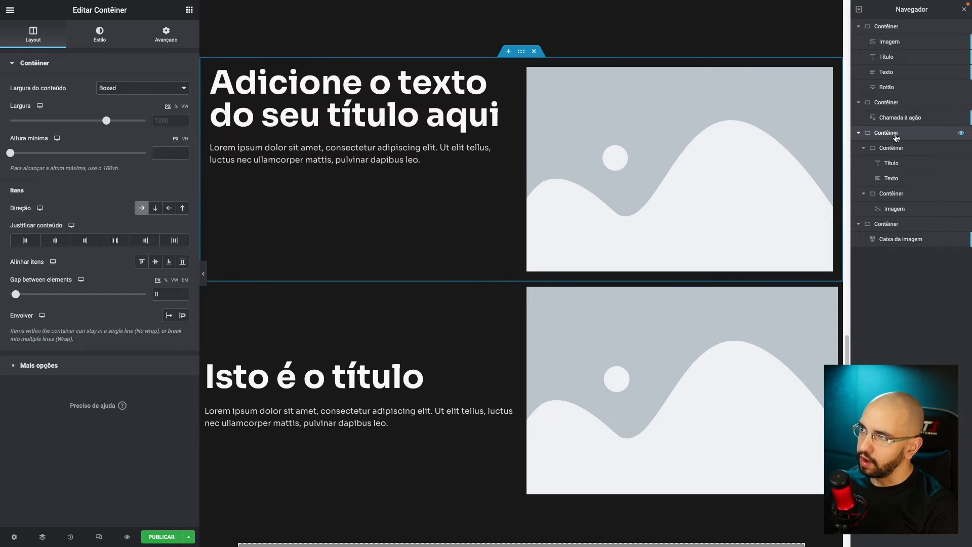
left_click(896, 149)
left_click(896, 164)
left_click(896, 178)
left_click(897, 194)
left_click(898, 209)
left_click(896, 224)
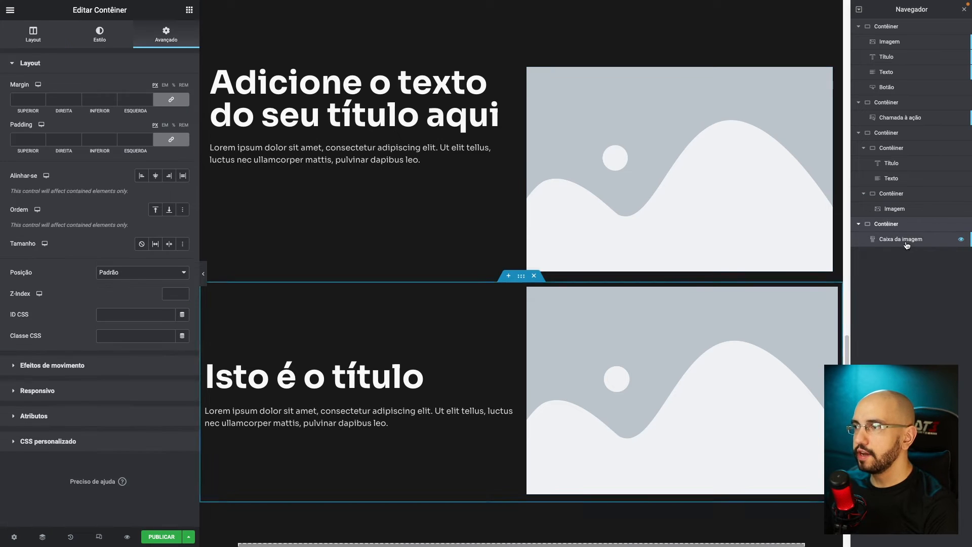
Step: Add gap: 30px after align-items: center in the image box's custom CSS
left_click(900, 239)
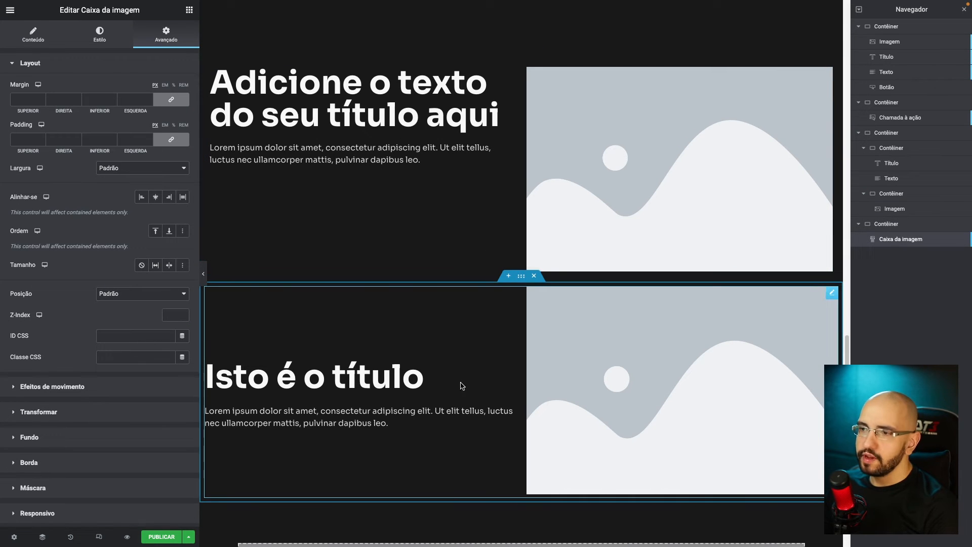
scroll(102, 355, "down", 2)
left_click(48, 462)
left_click(139, 318)
key("Return")
type("gap:")
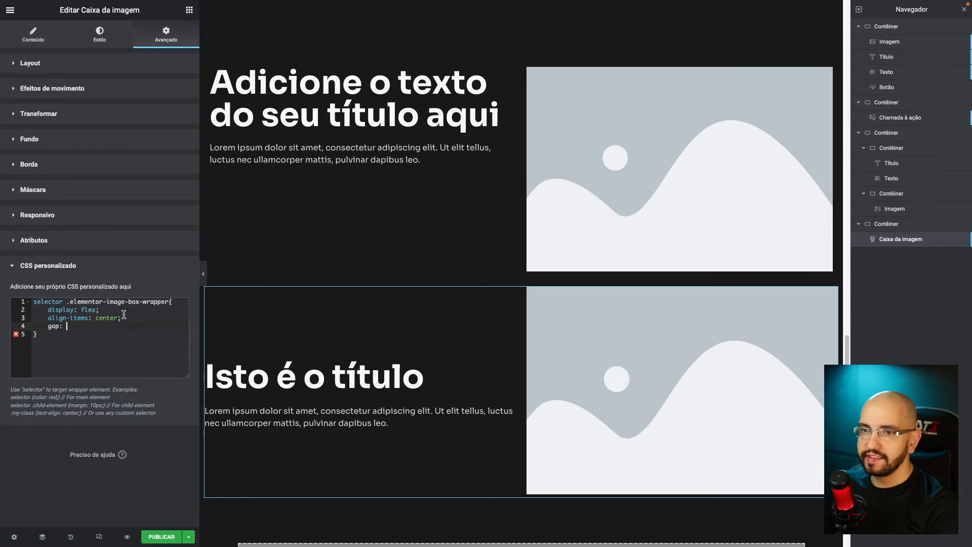
type(" 30px")
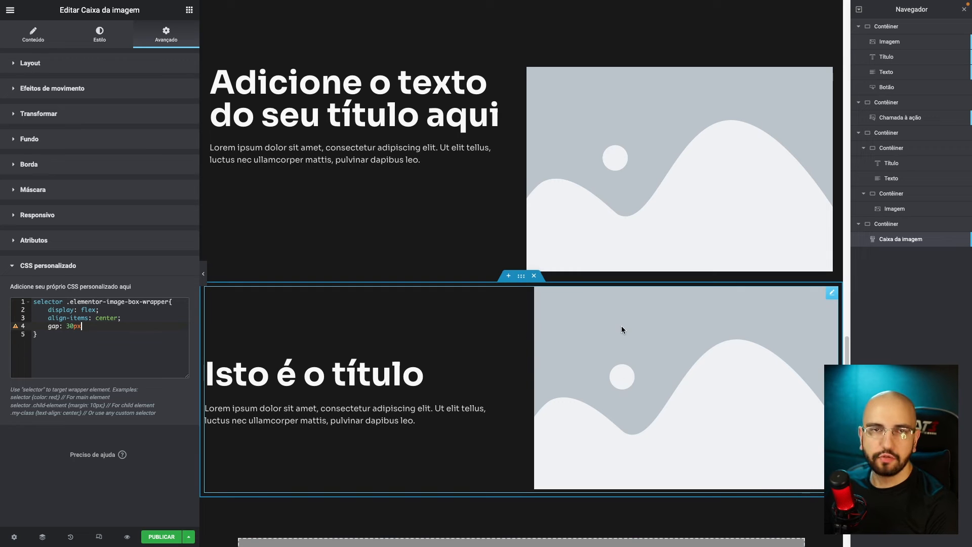
Step: Position the image box's picture to the left of its title and description
scroll(557, 355, "down", 1)
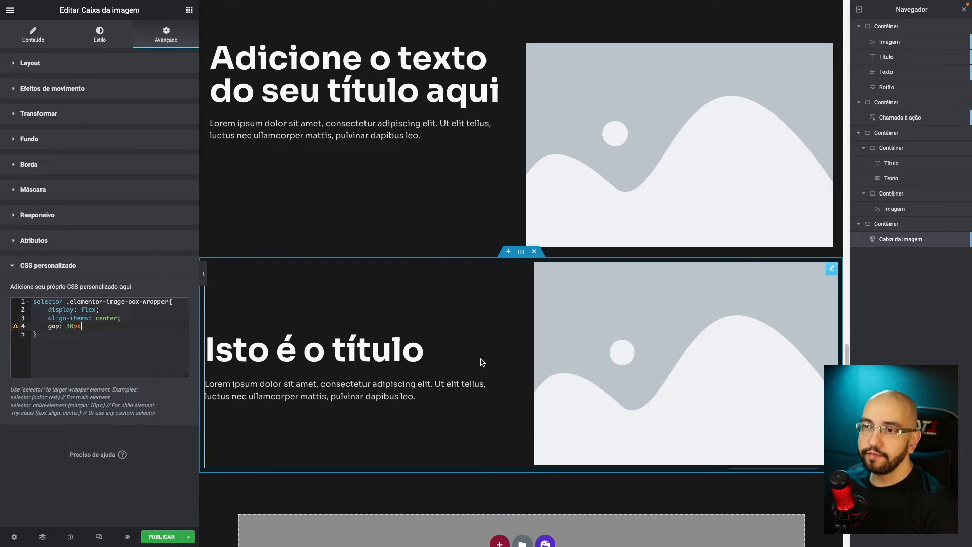
left_click(33, 34)
left_click(155, 362)
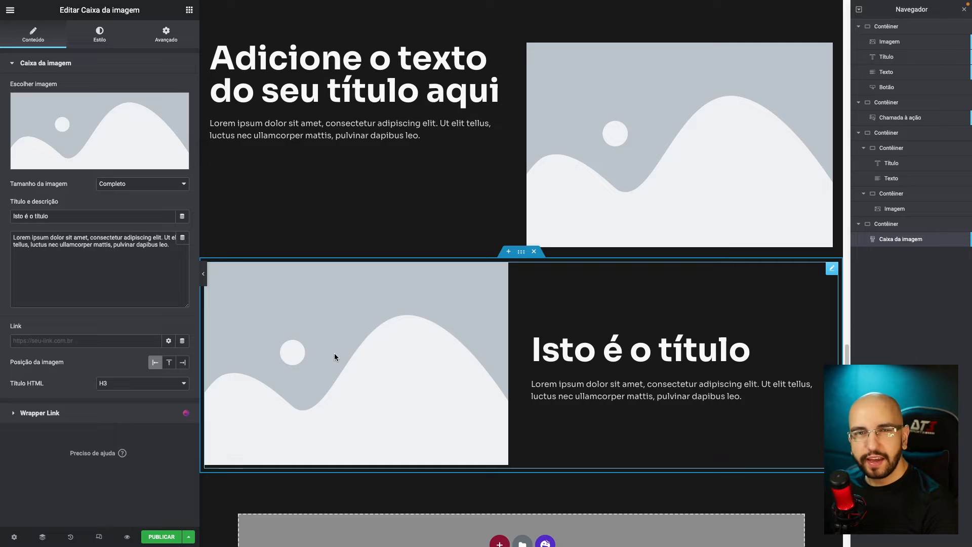
Step: Add a single-column container below the image box section and place another Caixa da imagem widget in it
scroll(430, 369, "down", 2)
left_click(500, 469)
scroll(399, 373, "down", 2)
left_click(382, 439)
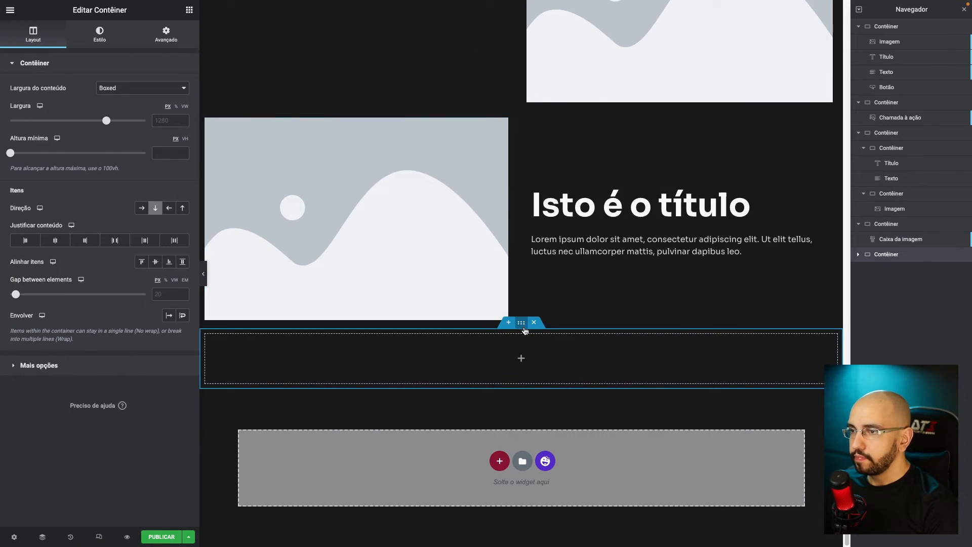
left_click(189, 10)
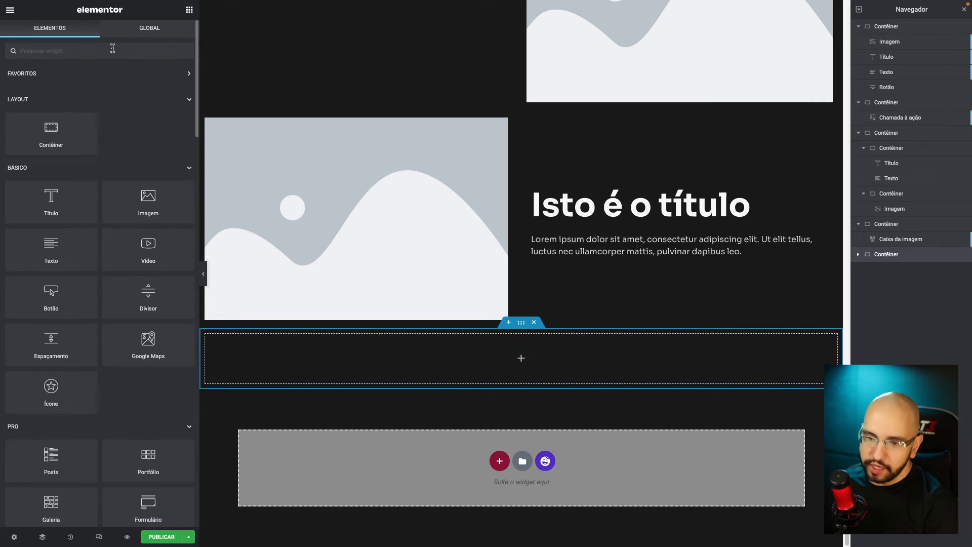
type("caixa")
left_click_drag(51, 85, 470, 347)
Step: Set the new image box's title typography to weight 400 and size 0,875 em
left_click_drag(52, 217, 10, 217)
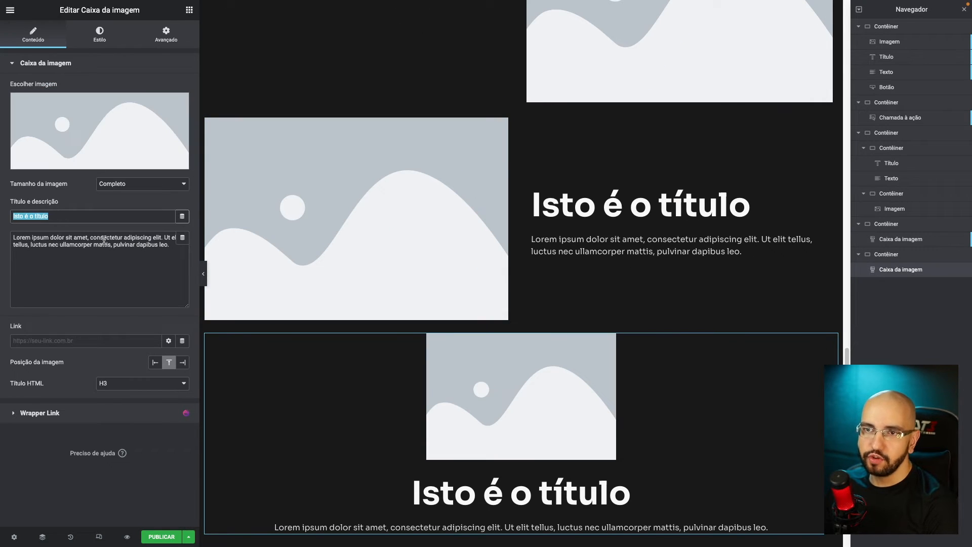
left_click_drag(125, 244, 3, 244)
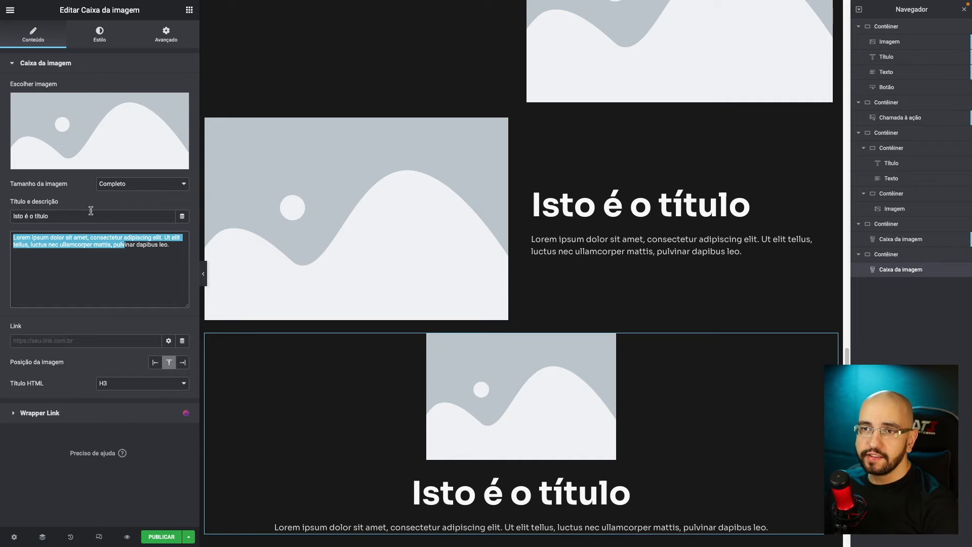
left_click(100, 31)
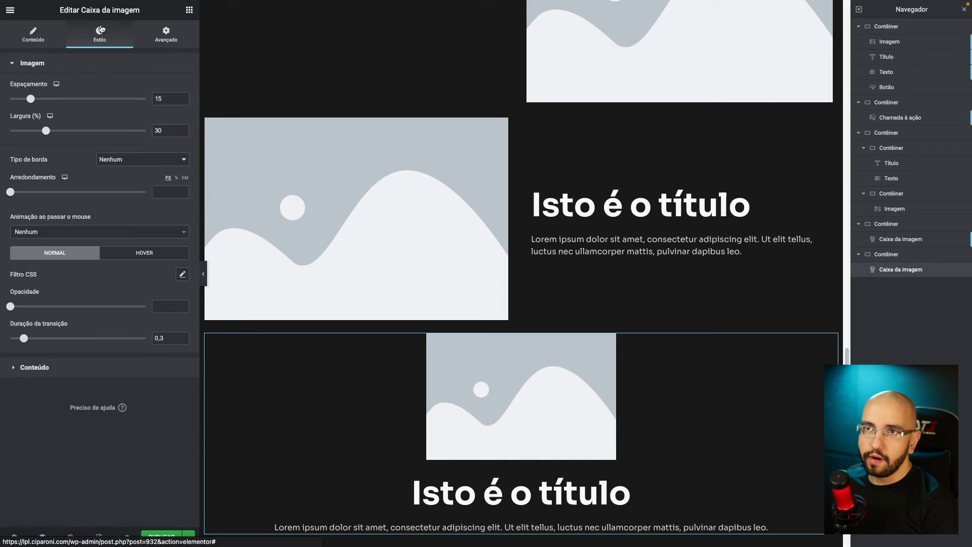
left_click(40, 368)
left_click(182, 231)
double_click(155, 310)
type("1")
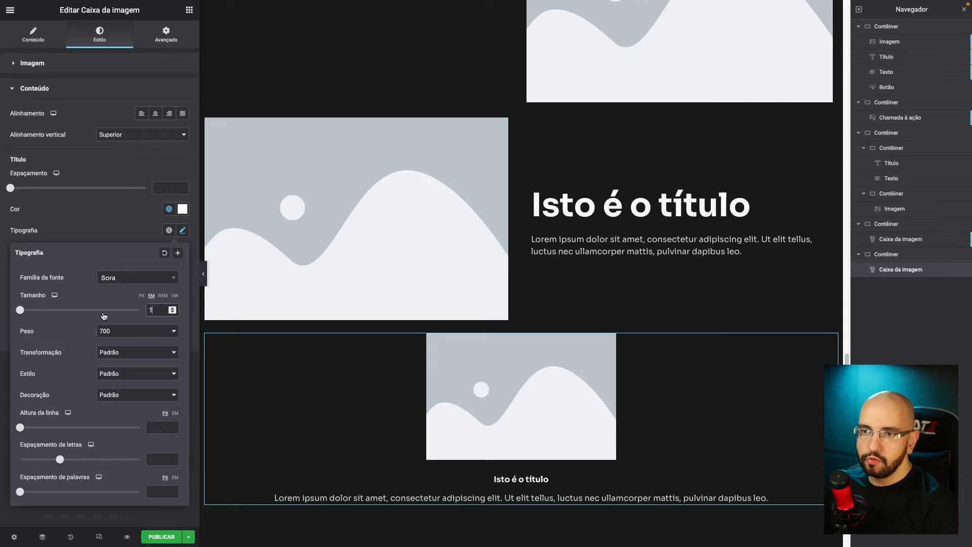
left_click(136, 332)
left_click(132, 310)
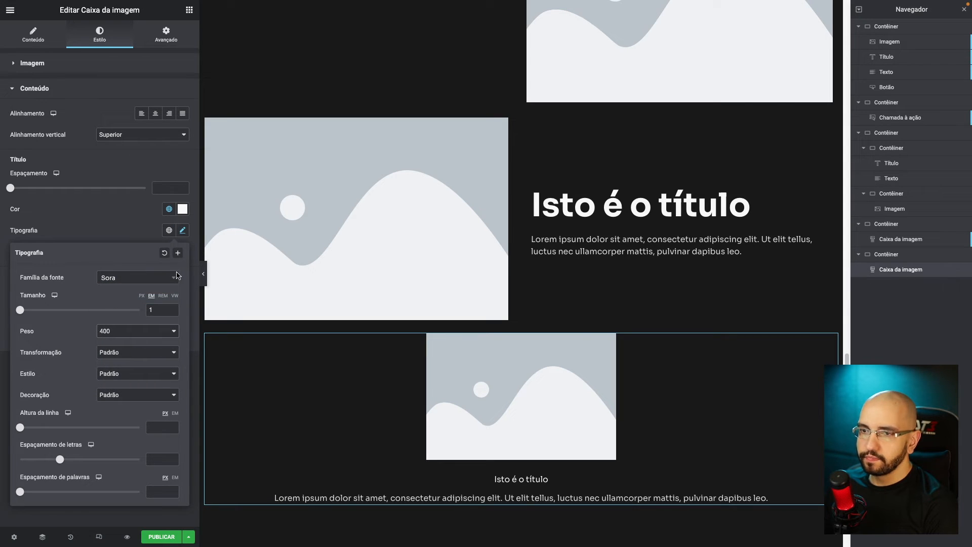
double_click(151, 310)
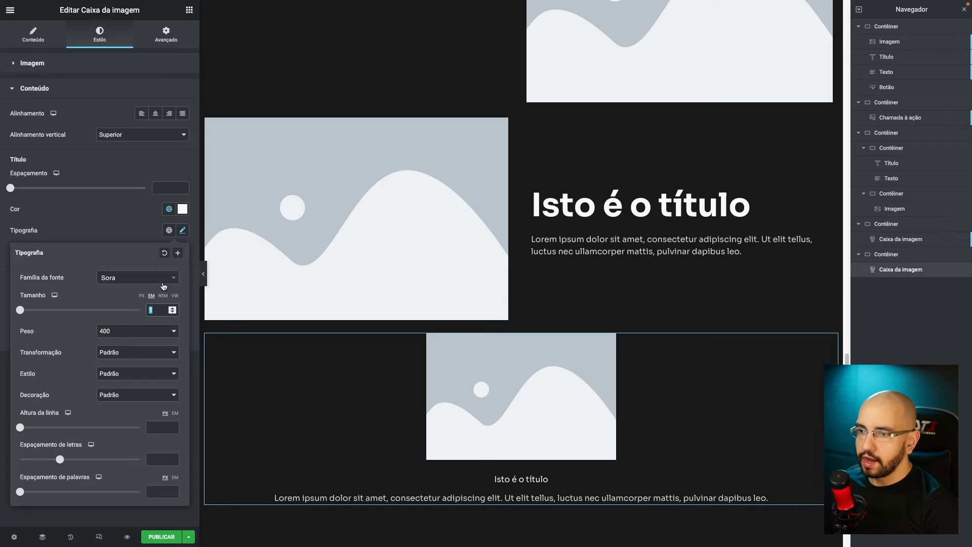
type("0,875")
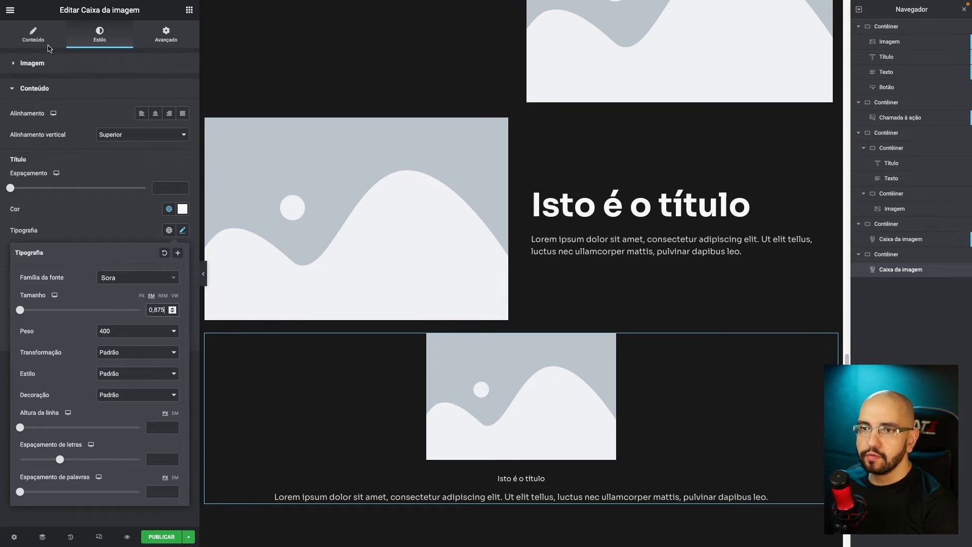
Step: Copy the title's 0,875 font size to the description and switch the description's size unit to PX
key("super+a")
key("super+c")
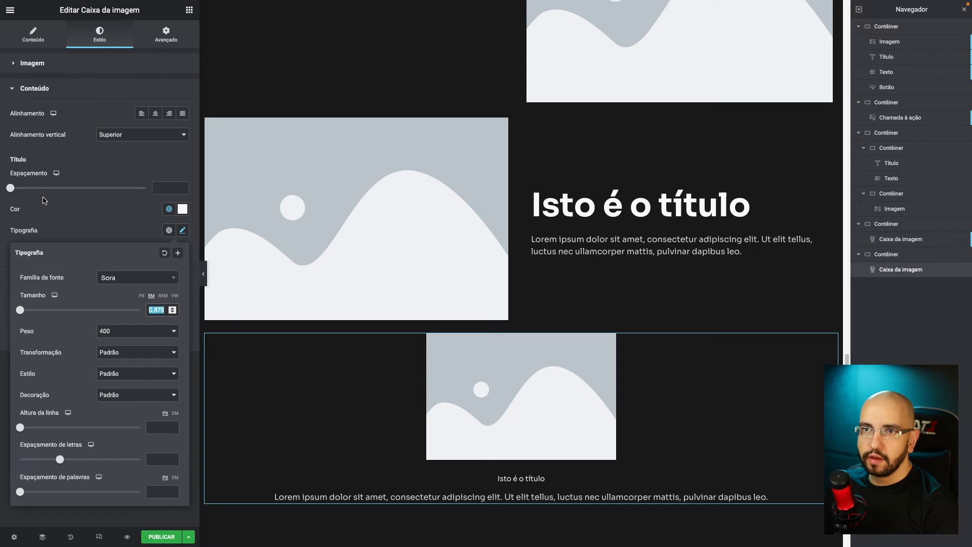
left_click(70, 233)
left_click(183, 316)
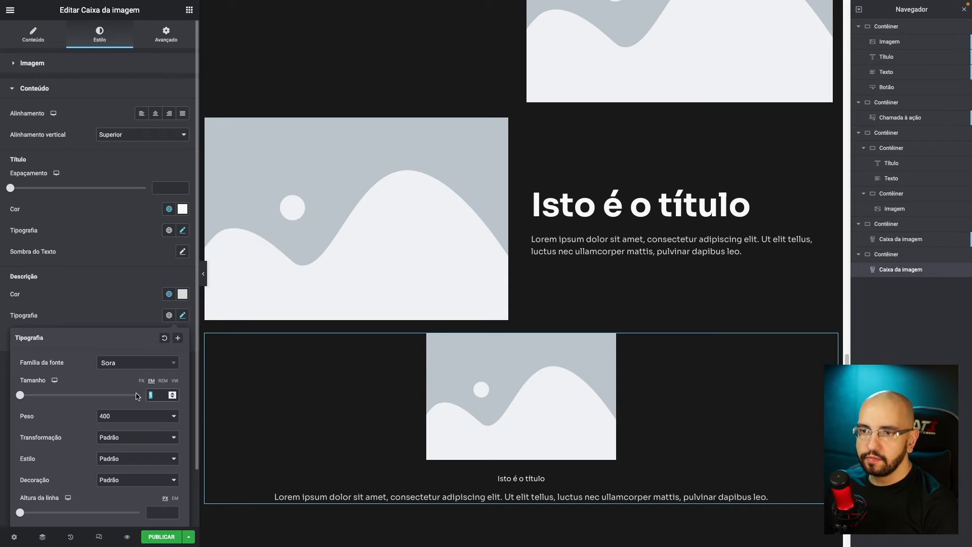
key("super+v")
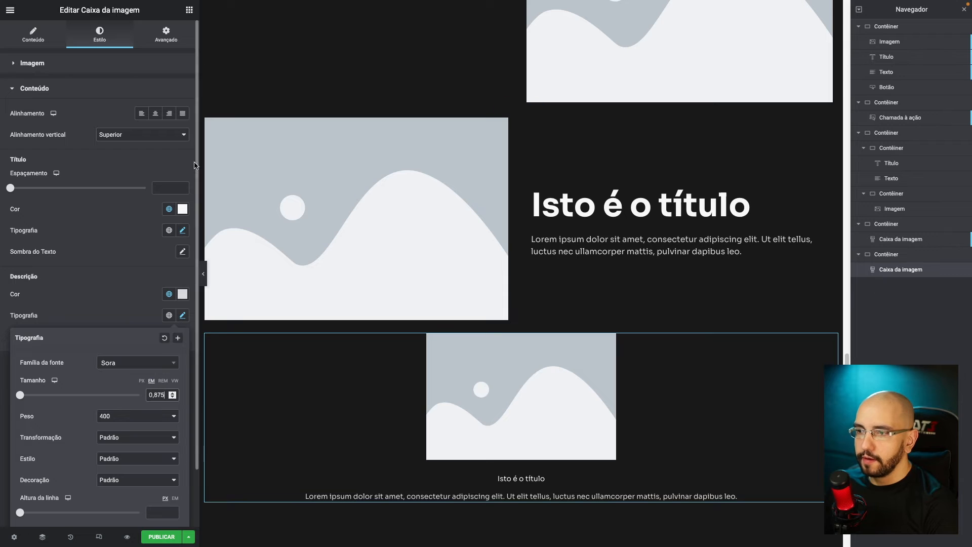
left_click(141, 380)
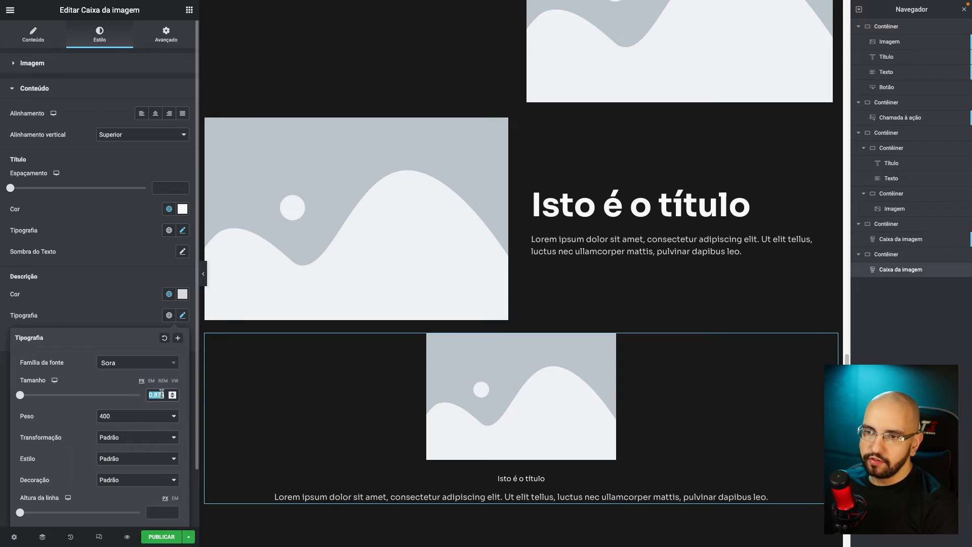
left_click(182, 315)
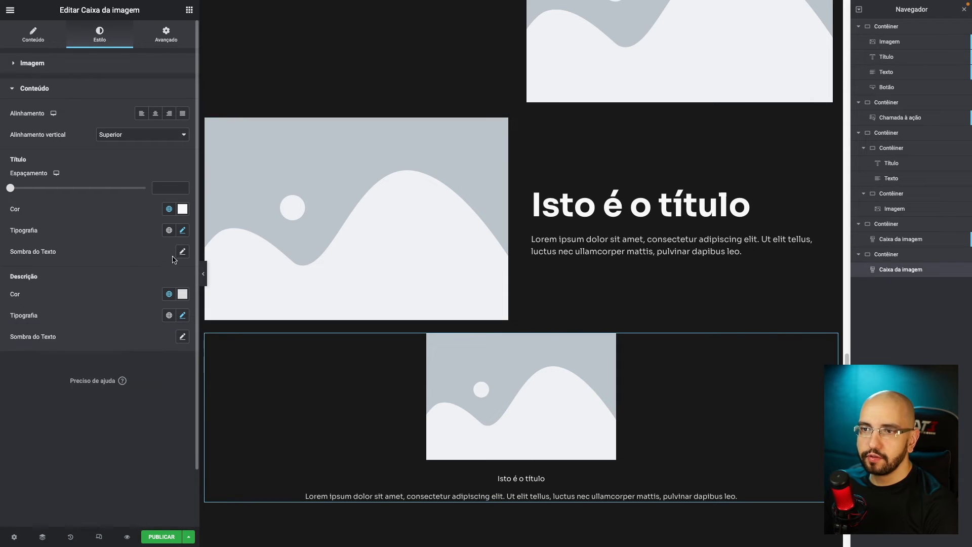
Step: Switch the title's font size unit to PX and set the size to 14
left_click(182, 230)
double_click(165, 309)
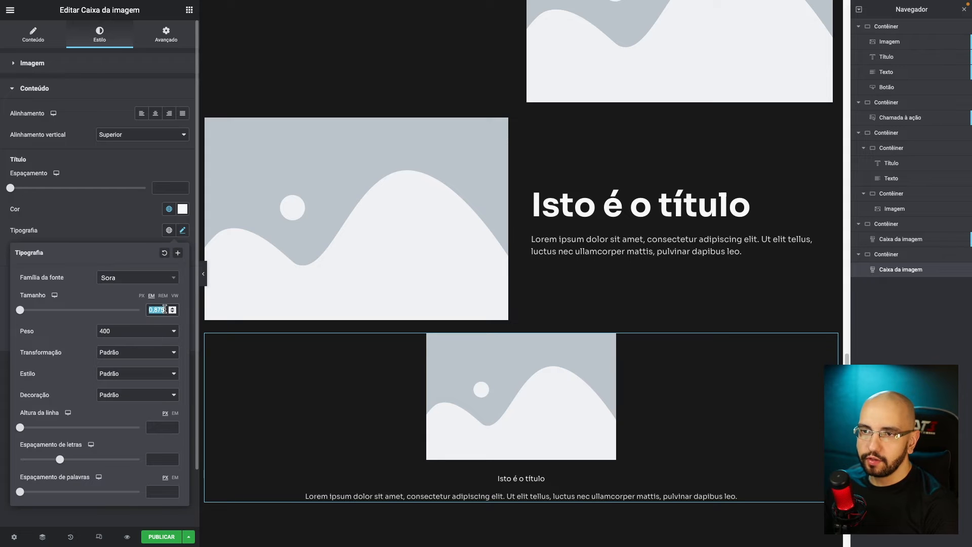
left_click(141, 295)
left_click(156, 309)
type("14")
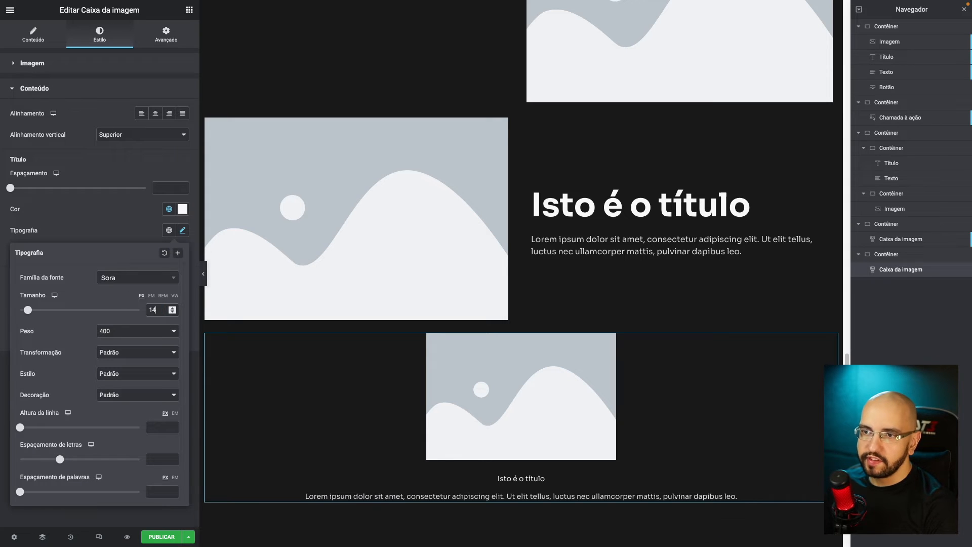
Step: Remove the placeholder picture from the new image box
left_click(32, 34)
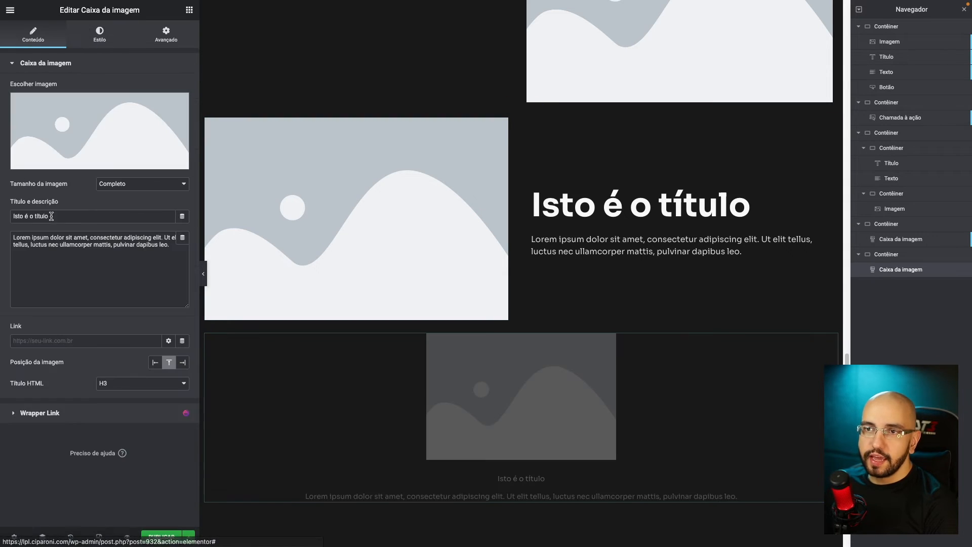
left_click_drag(49, 216, 2, 212)
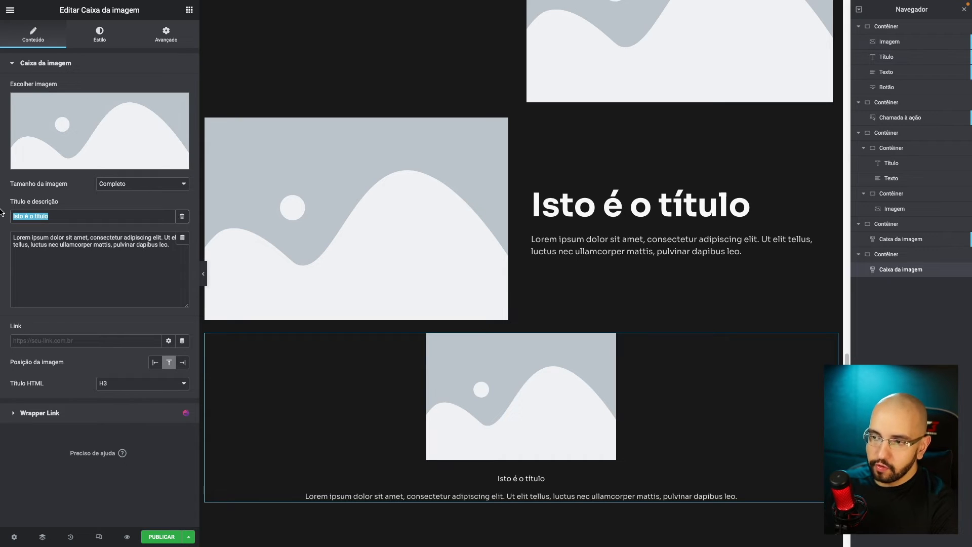
left_click(181, 103)
Step: Replace the new image box's title with the site owner's full name followed by "&copy Todos os direitos reservados"
left_click_drag(52, 215, 2, 212)
type("Othon C")
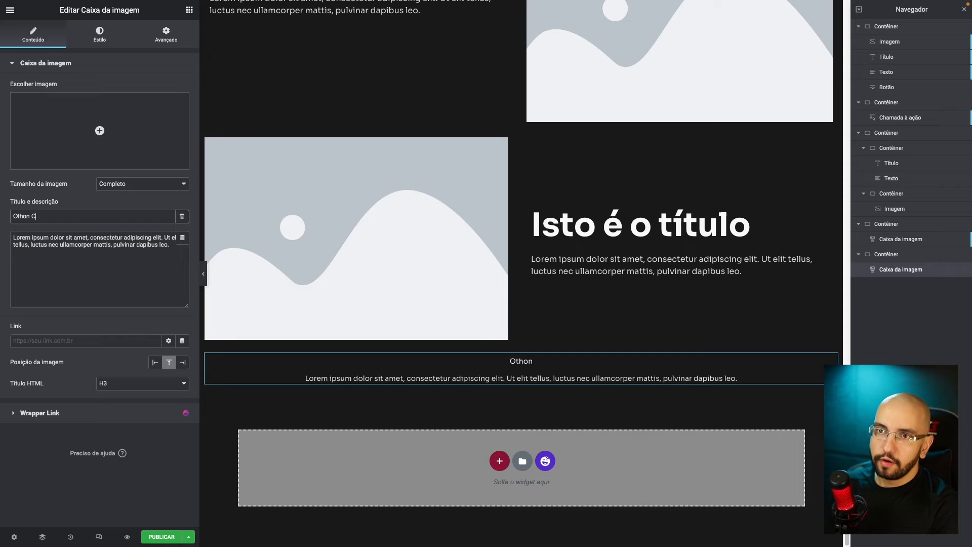
type("iparoni &")
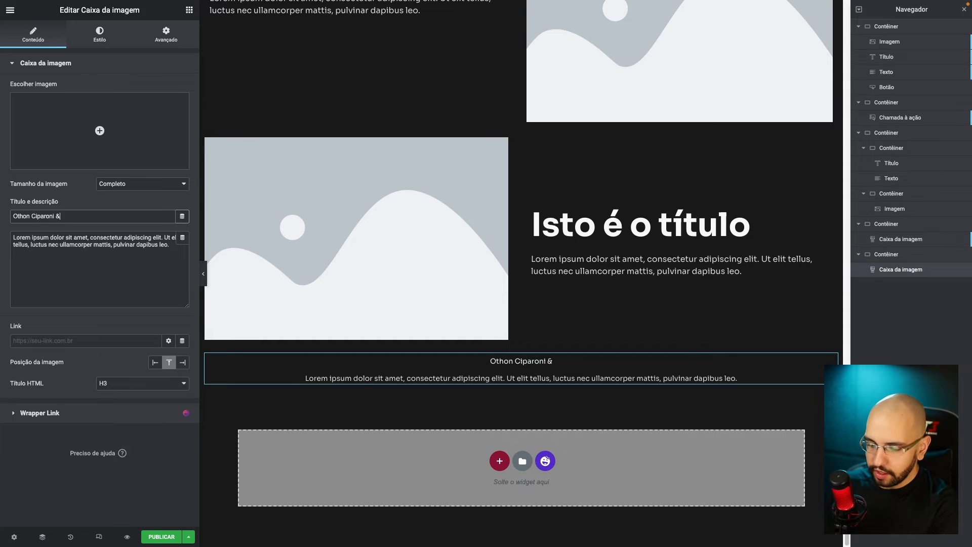
type("copy Todo")
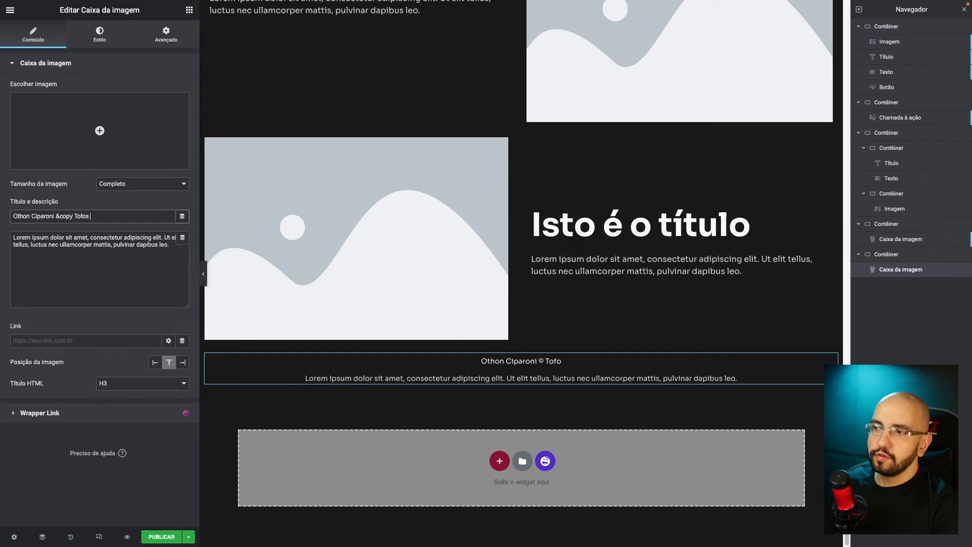
type("s os d")
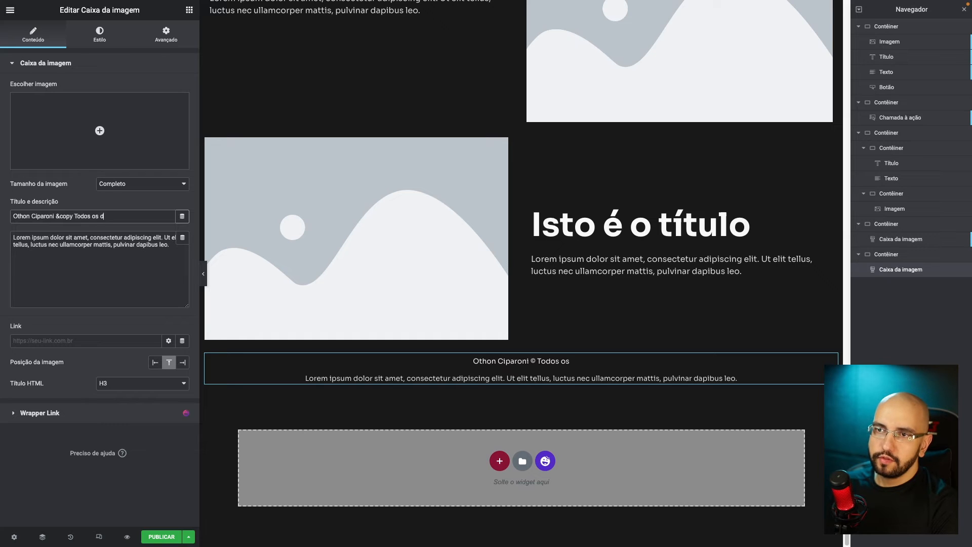
type("ireitos re")
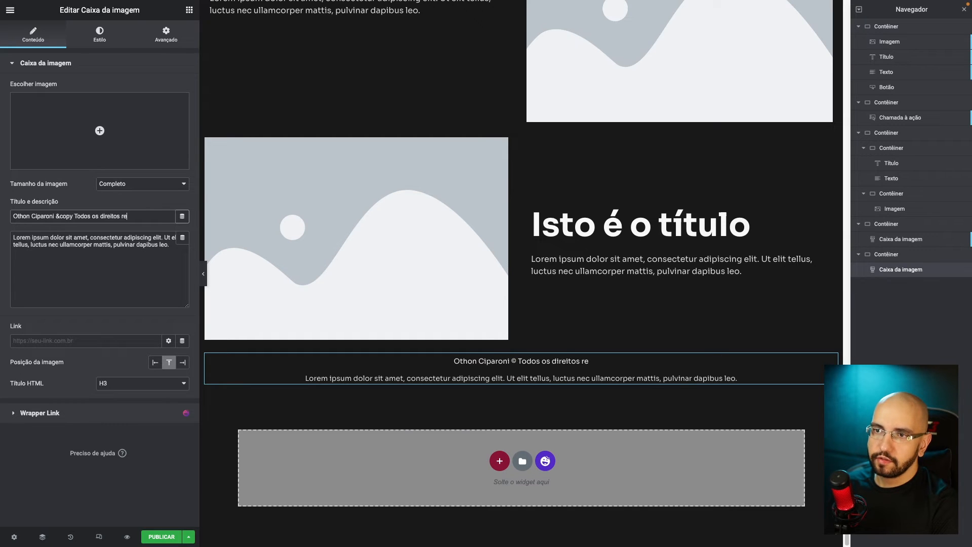
type("servados")
Step: Replace the image box's description with "POLÍTICA DE PRIVACIDADE - TERMOS DE USO"
key("Tab")
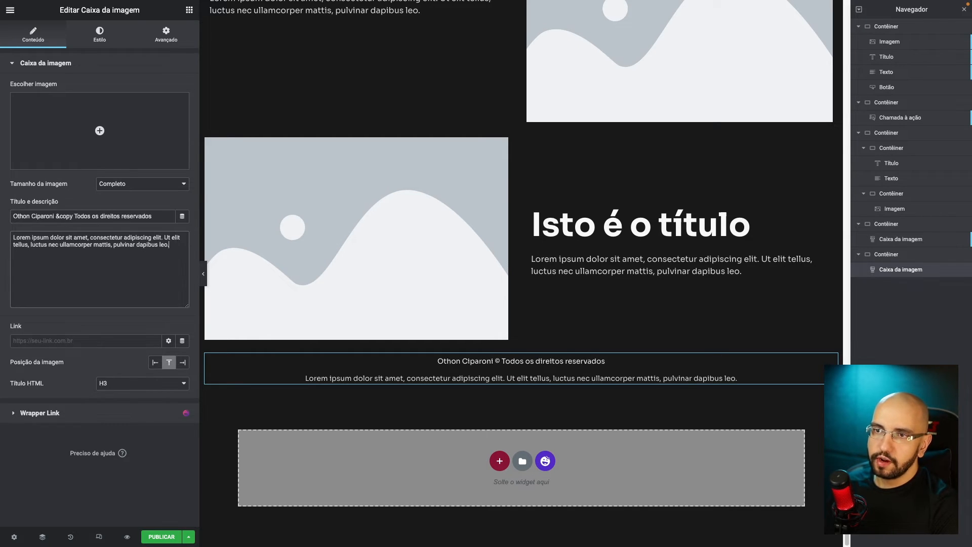
key("super+a")
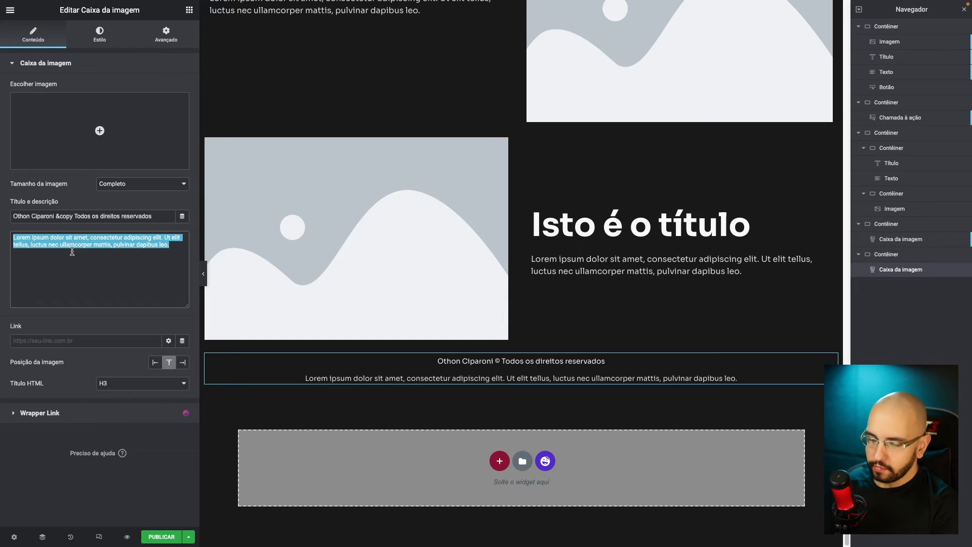
type("POLÍTICA DE PRIVACIDADE - TERMOS DE USO")
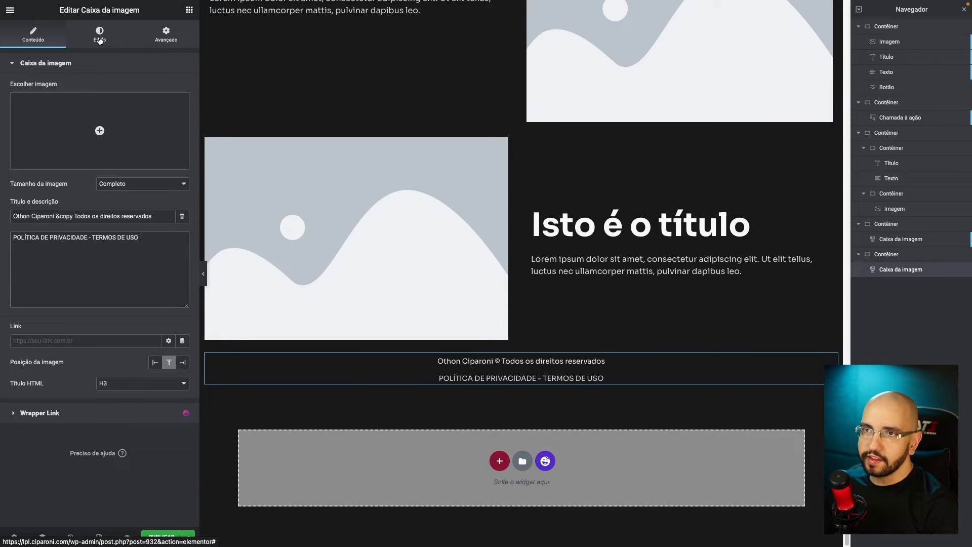
left_click(187, 366)
left_click(171, 364)
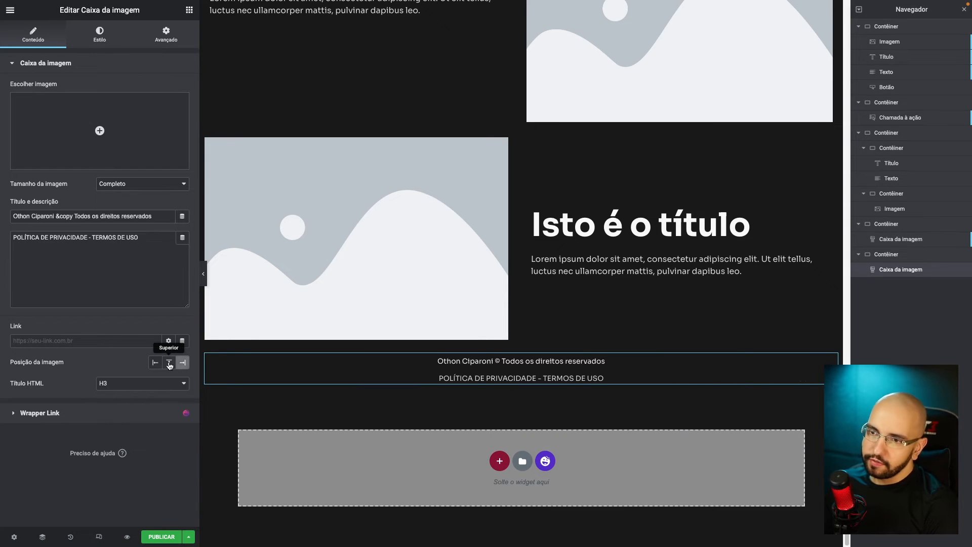
left_click(156, 364)
left_click(169, 364)
Step: Start a custom CSS rule for the copyright image box with "selector .elementor"
left_click(178, 37)
scroll(127, 355, "down", 5)
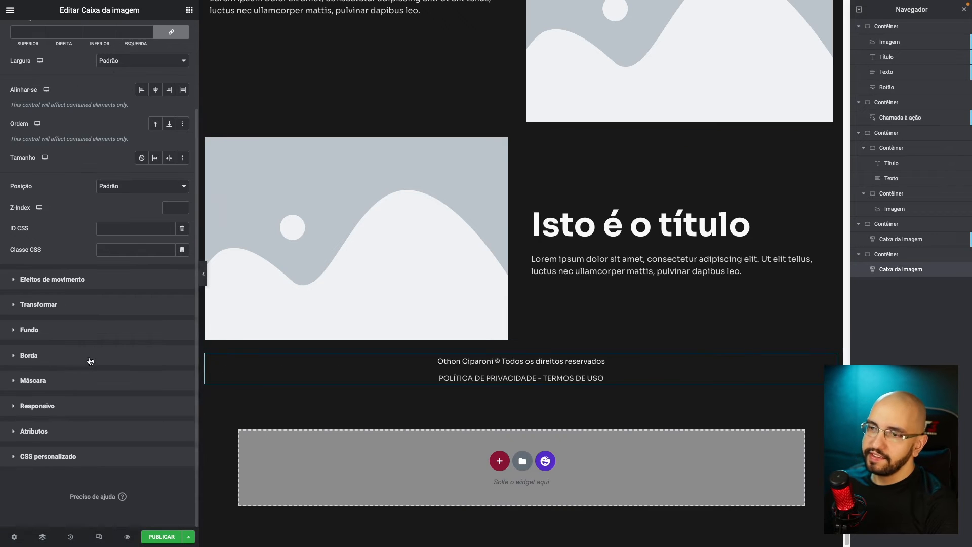
left_click(76, 462)
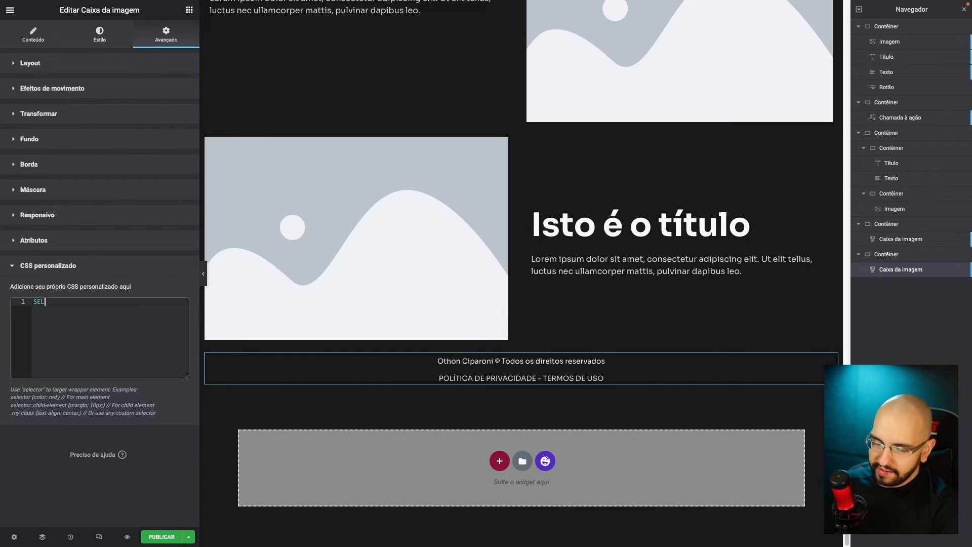
type("selector")
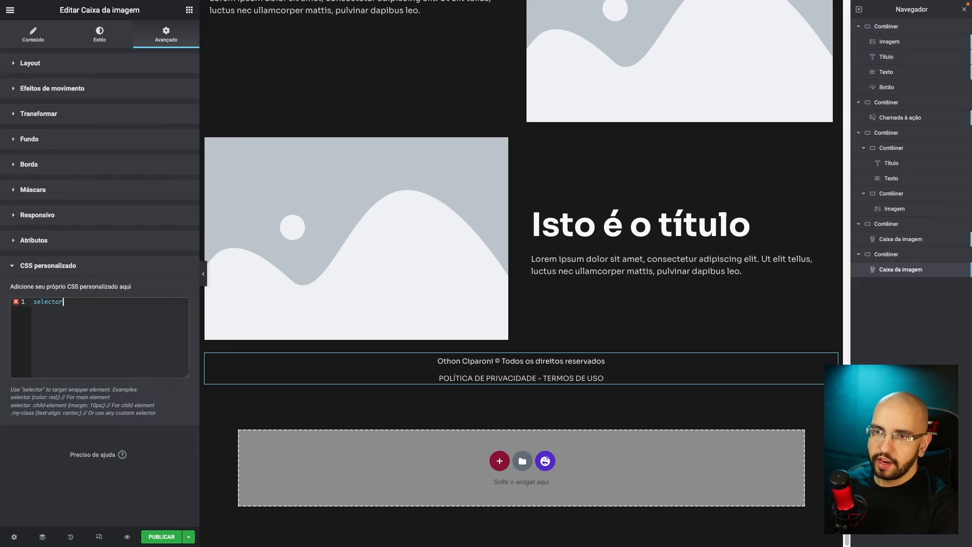
type(" .elementor")
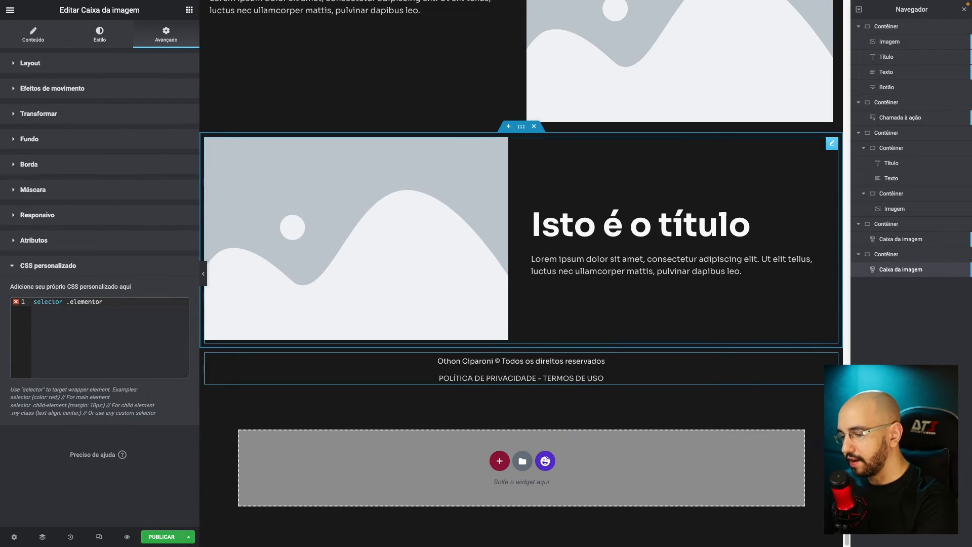
Step: Inspect the copyright image box's content wrapper in the browser's developer tools and widen the code view
key("ctrl+shift+i")
left_click_drag(456, 167, 753, 172)
left_click(763, 8)
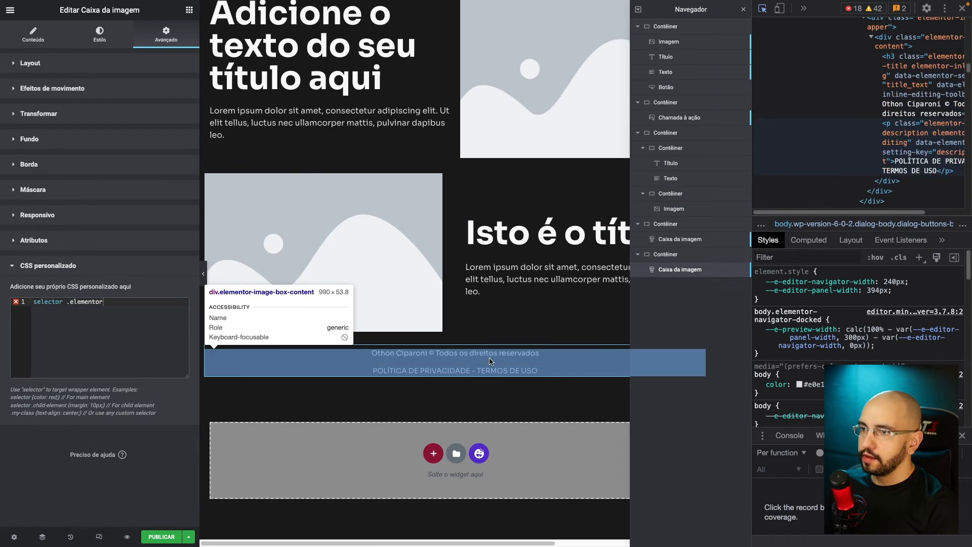
left_click(455, 361)
left_click_drag(752, 129, 408, 134)
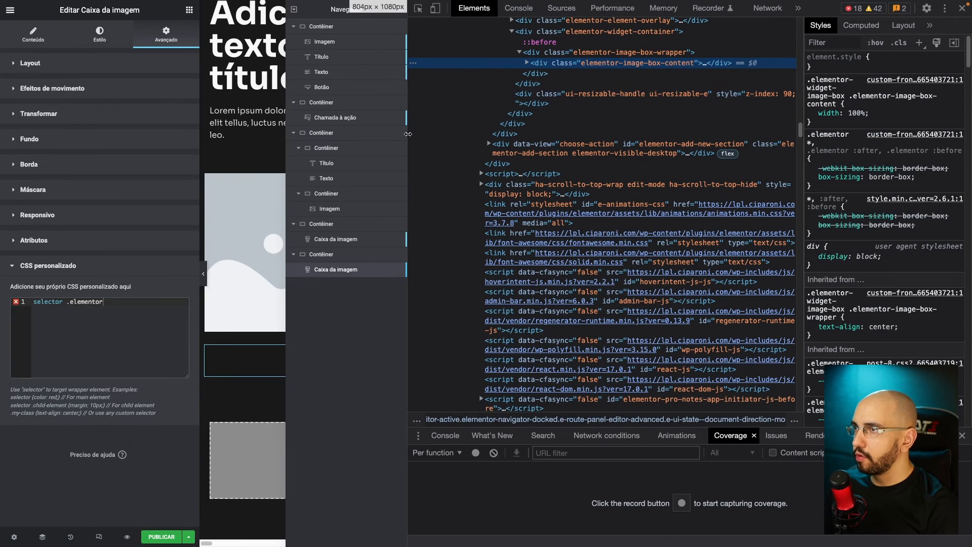
Step: Copy the wrapper's class into the custom CSS so it reads "selector .elementor-image-box-content", and close the developer tools
double_click(670, 64)
key("ctrl+c")
left_click(87, 318)
left_click_drag(67, 302, 104, 301)
key("ctrl+v")
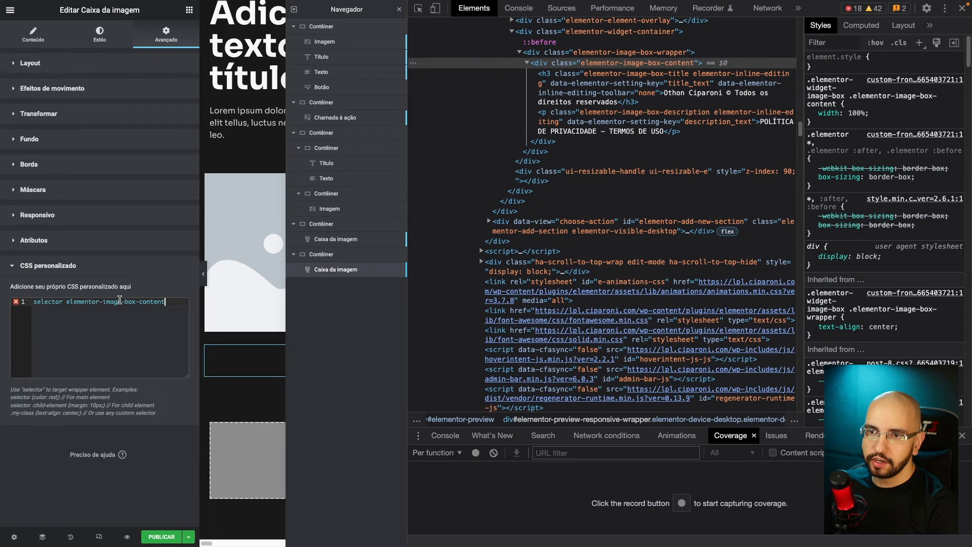
left_click(68, 302)
type(".")
key("F12")
Step: Open the content wrapper's CSS rule with a brace and add the declaration "display: flex;"
left_click(181, 302)
type("{")
key("Return")
type("display: fle")
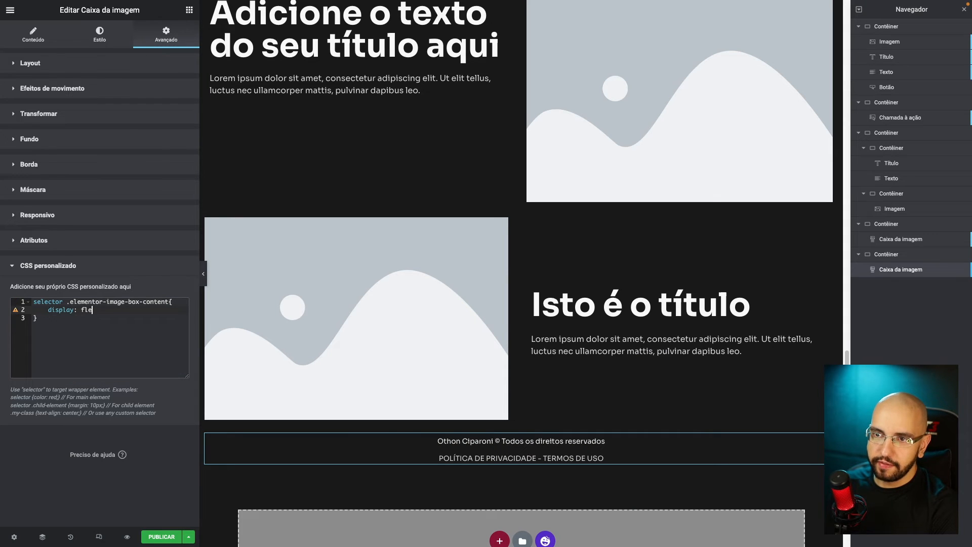
type("x")
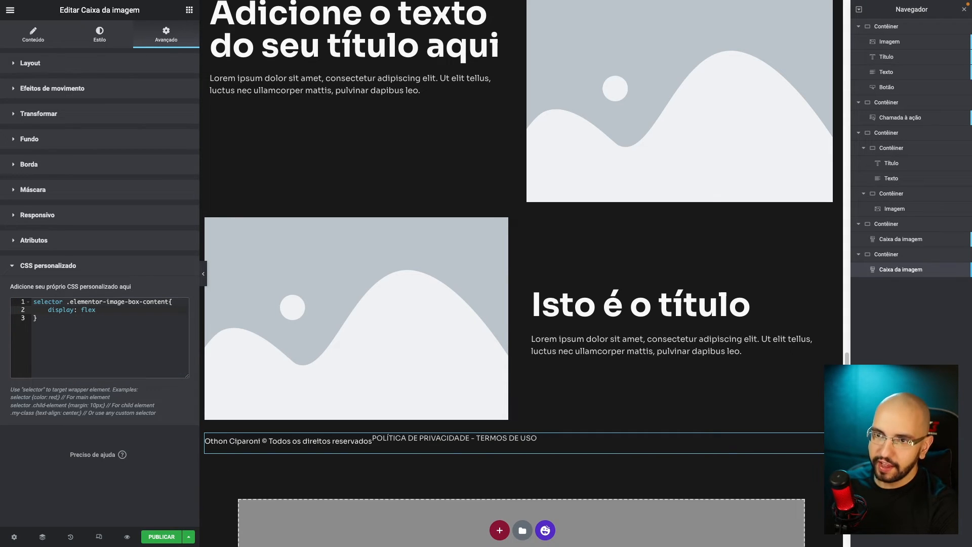
type(";")
key("Return")
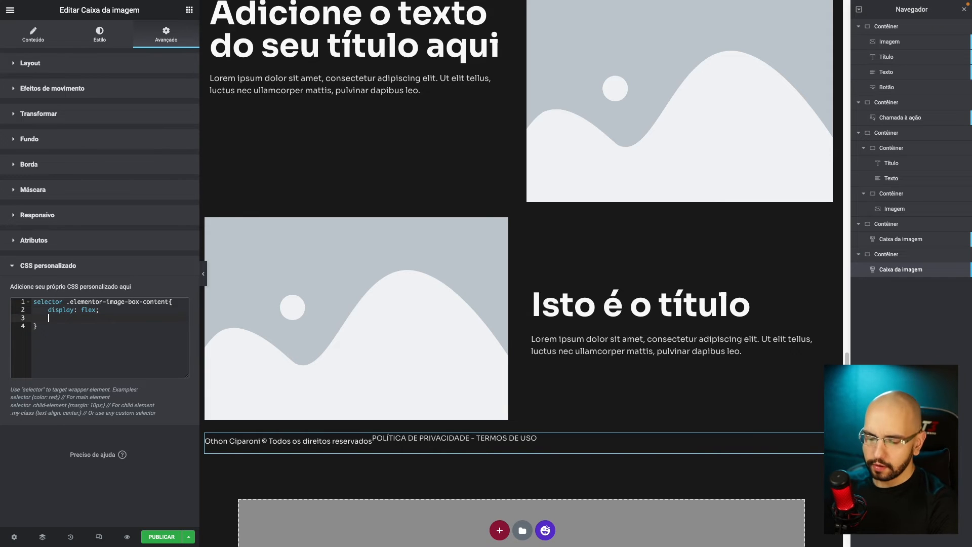
Step: Add "justify-content: space-between;" to the .elementor-image-box-content rule
type("j")
key("Return")
type("space-bet")
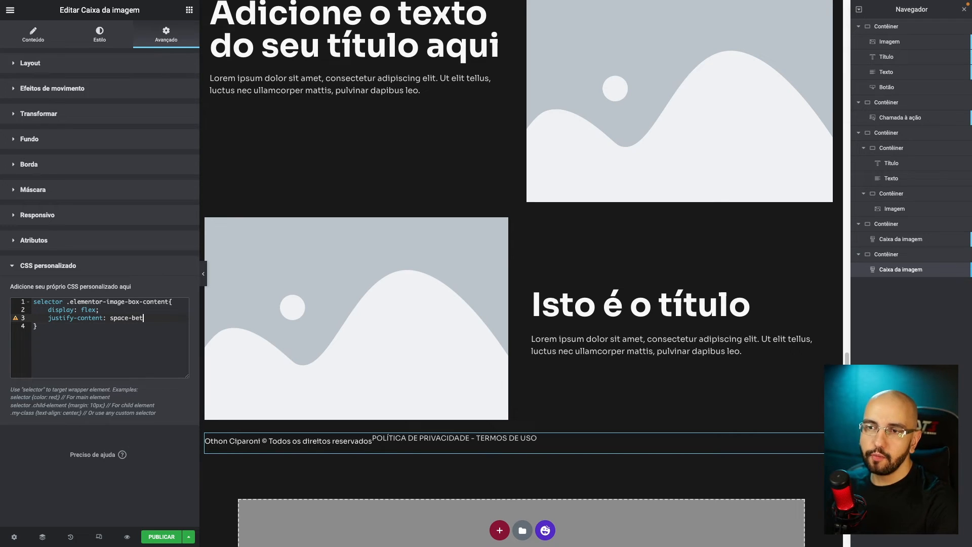
type("ween;")
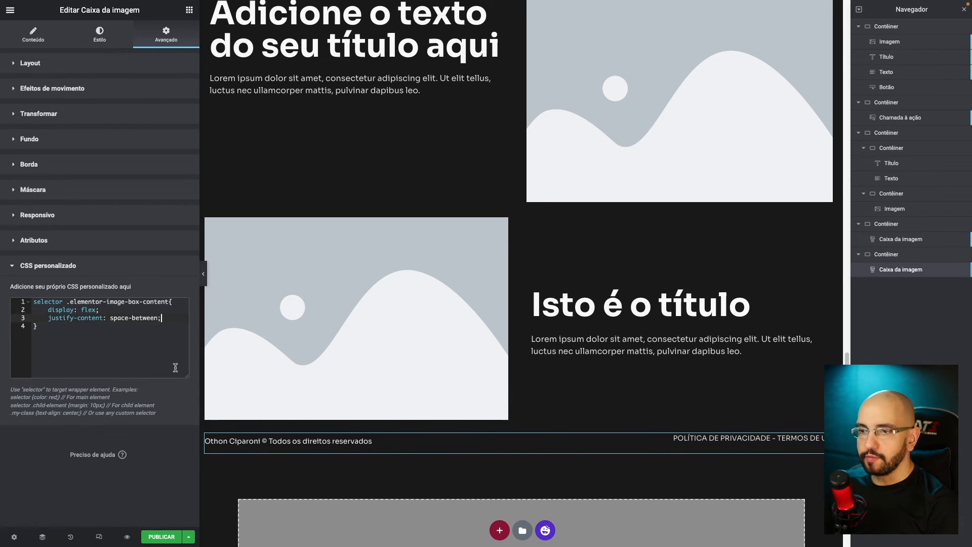
Step: Add "align-items: center;" to the .elementor-image-box-content rule
key("Return")
type("align")
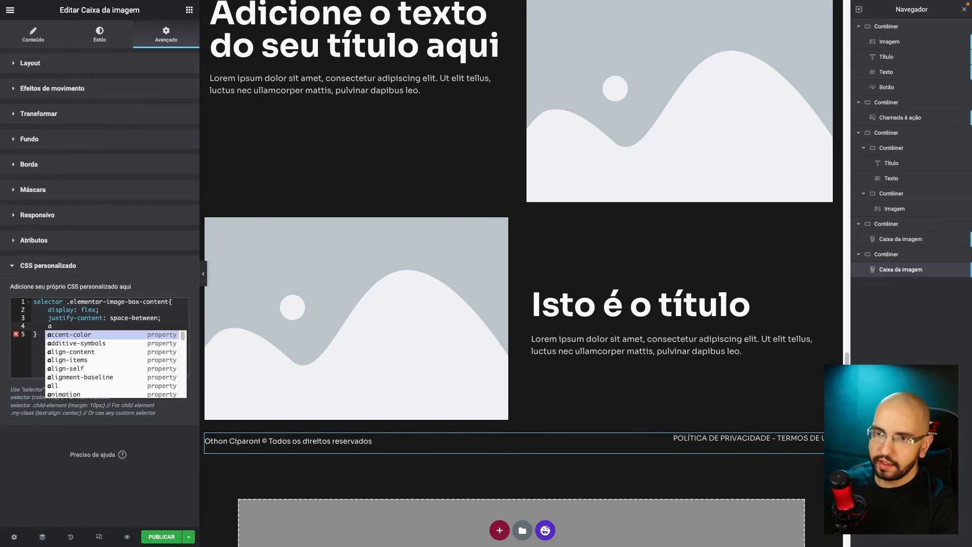
key("Down")
key("Return")
type("center;")
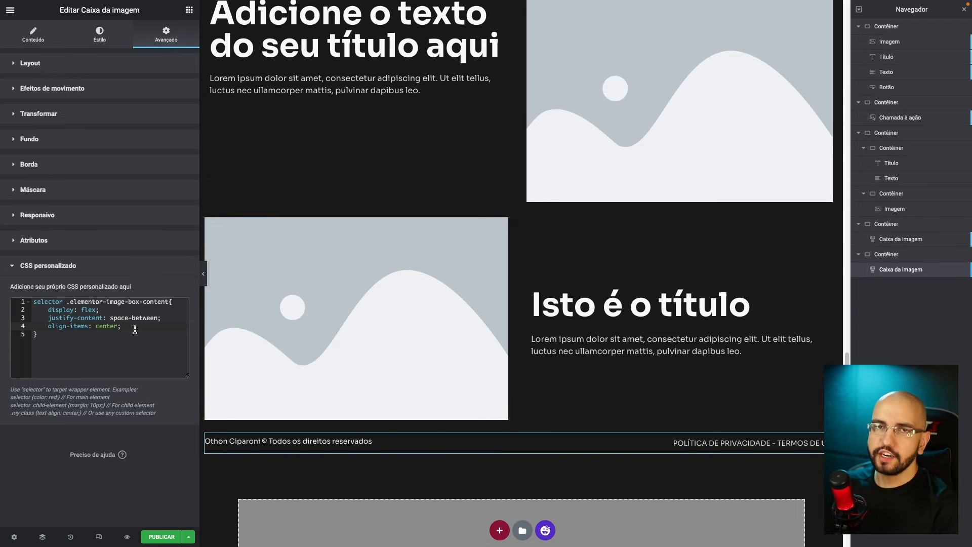
Step: Add "margin: 0;" to the .elementor-image-box-content rule
key("Return")
type("margin")
key("Return")
type("0")
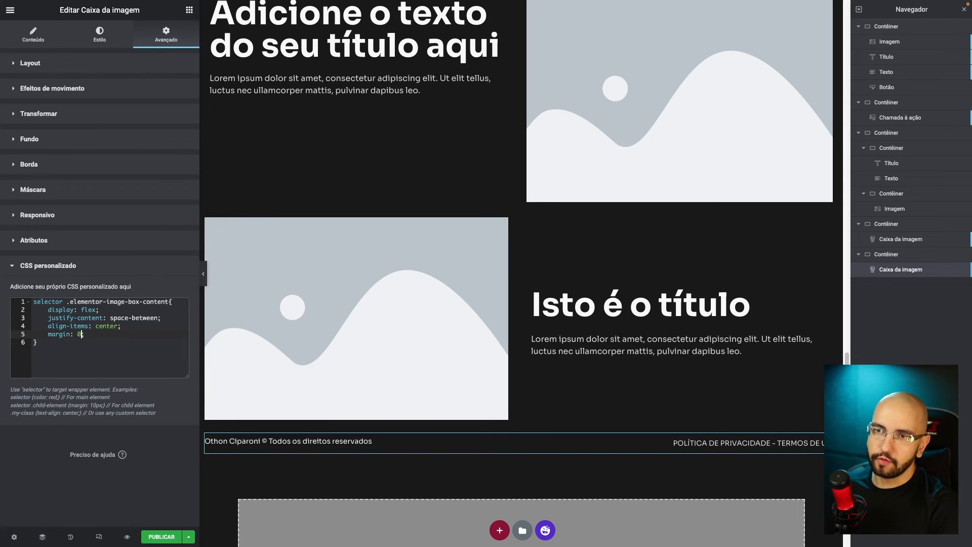
Step: Start a second CSS rule below the first for "selector .elementor-image-box-title"
left_click(117, 339)
key("Return")
key("Return")
type("sele")
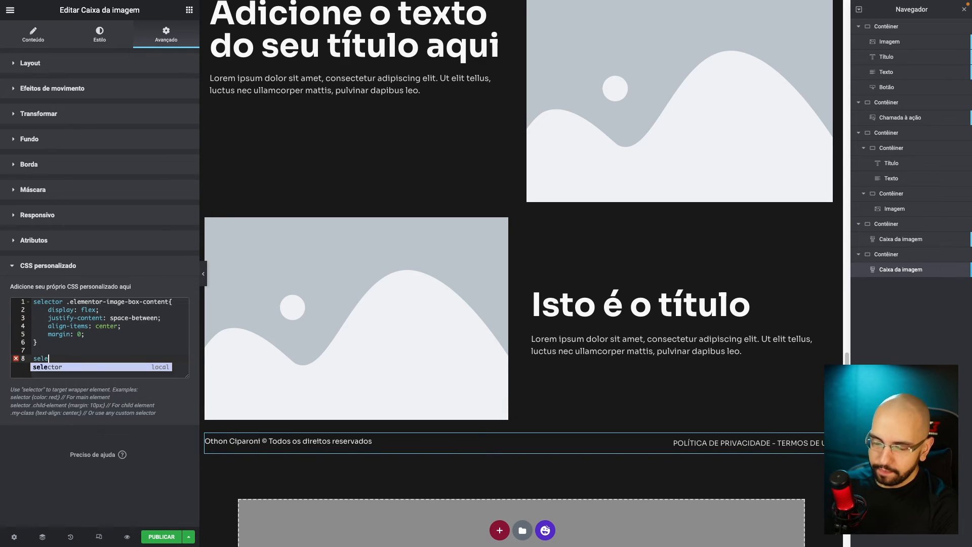
type("ctor")
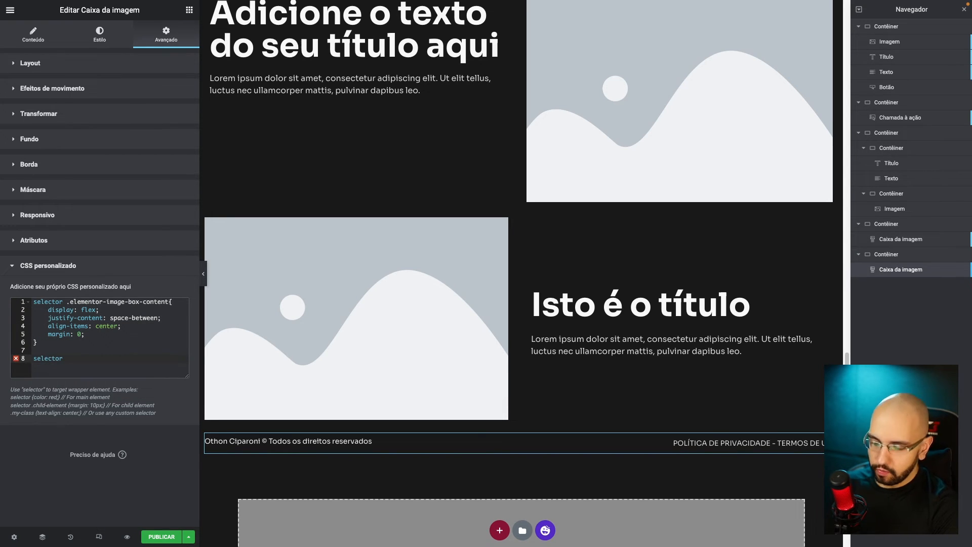
type(" .elemt")
type("n")
key("BackSpace")
key("BackSpace")
type("entor-")
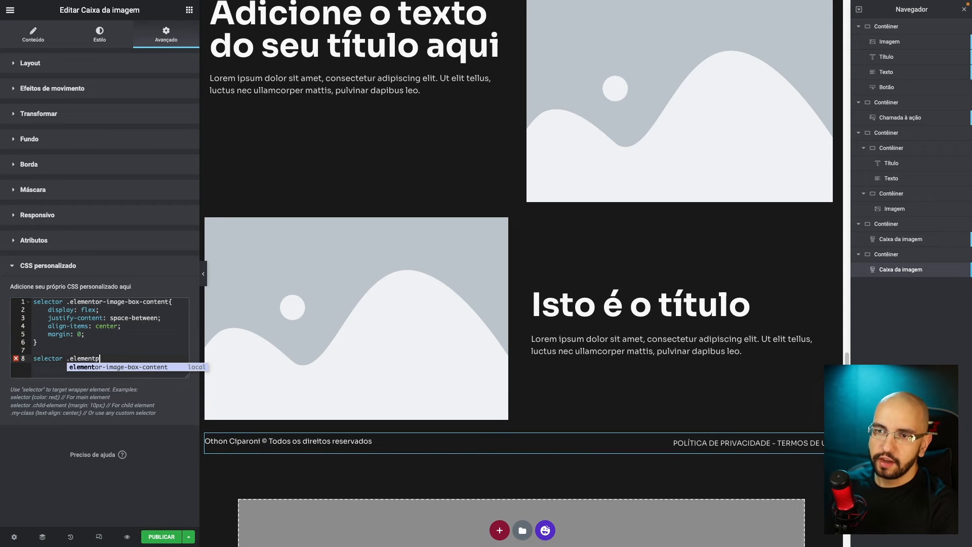
type("imagem-")
key("BackSpace")
key("BackSpace")
type("-box-c")
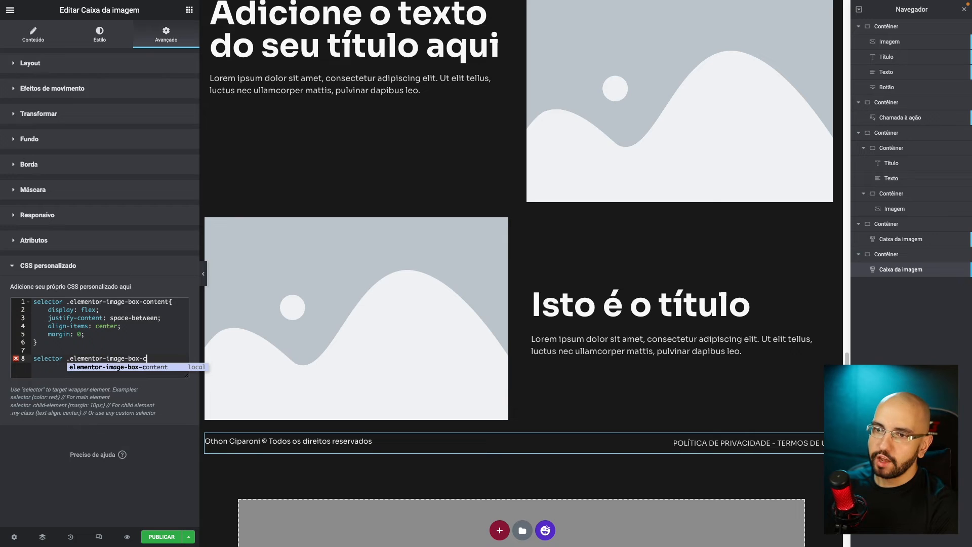
key("BackSpace")
type("titl")
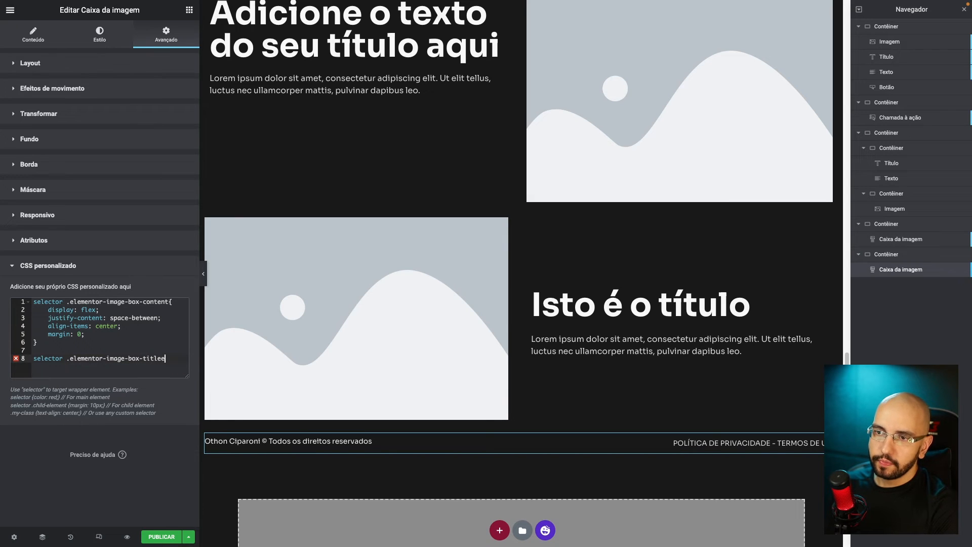
type("e{")
key("Return")
Step: Add "margin: 0;" to the .elementor-image-box-title rule
type("nargib")
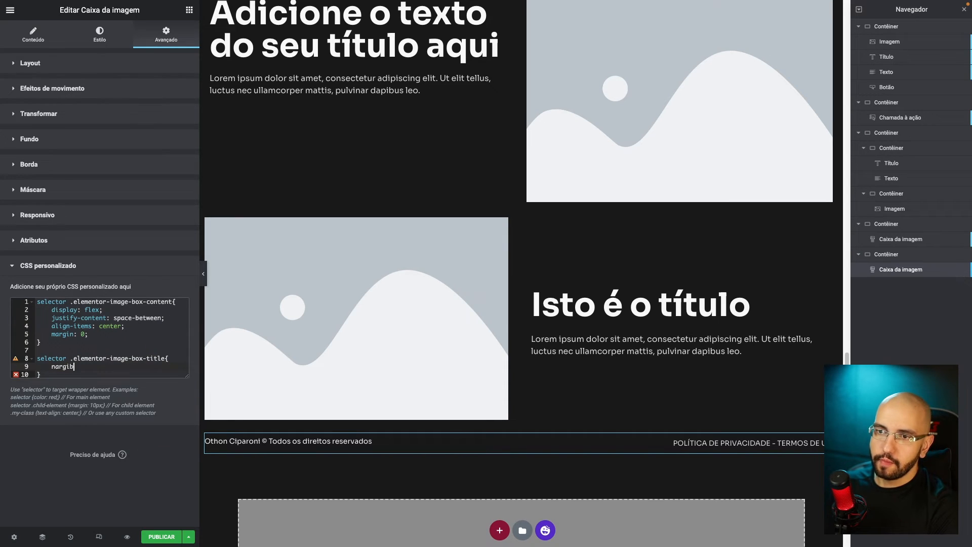
key("BackSpace")
key("BackSpace")
key("BackSpace")
key("BackSpace")
key("BackSpace")
key("BackSpace")
type("margin?:")
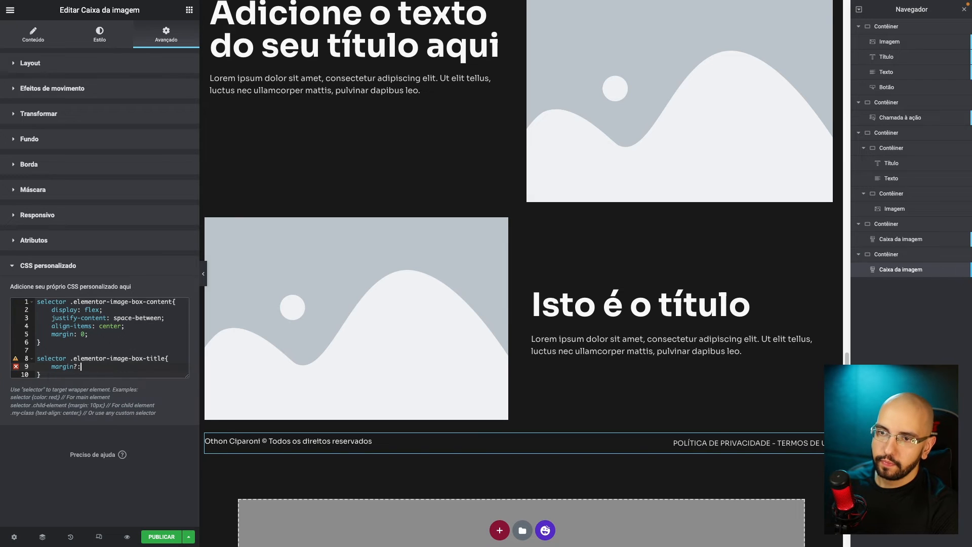
key("BackSpace")
key("BackSpace")
type(": 0")
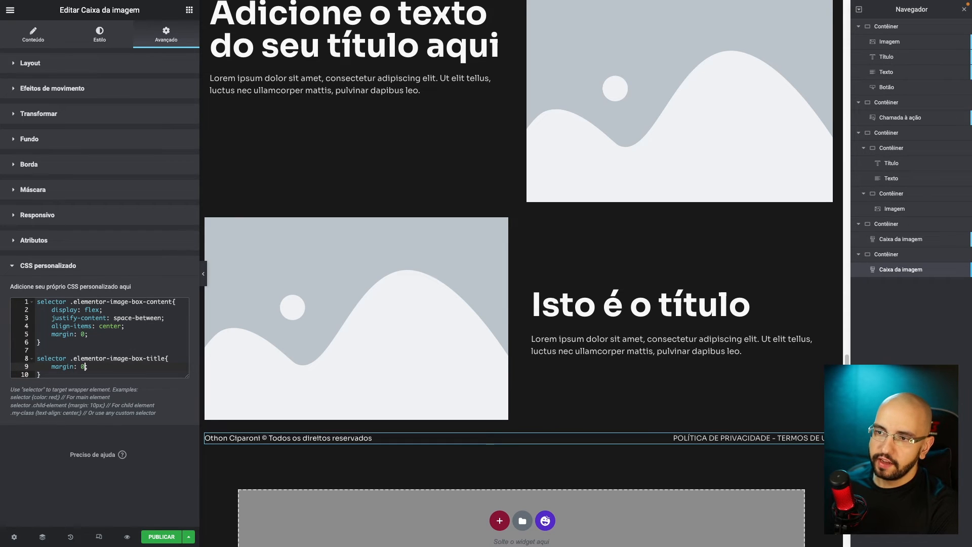
type(";")
Step: Duplicate the title rule below itself and change its class to .elementor-image-box-description, keeping "margin: 0;"
key("Down")
key("Return")
key("Return")
type("selector .elementor-image-box-title{     margin: 0; }")
double_click(158, 390)
type("descriptio")
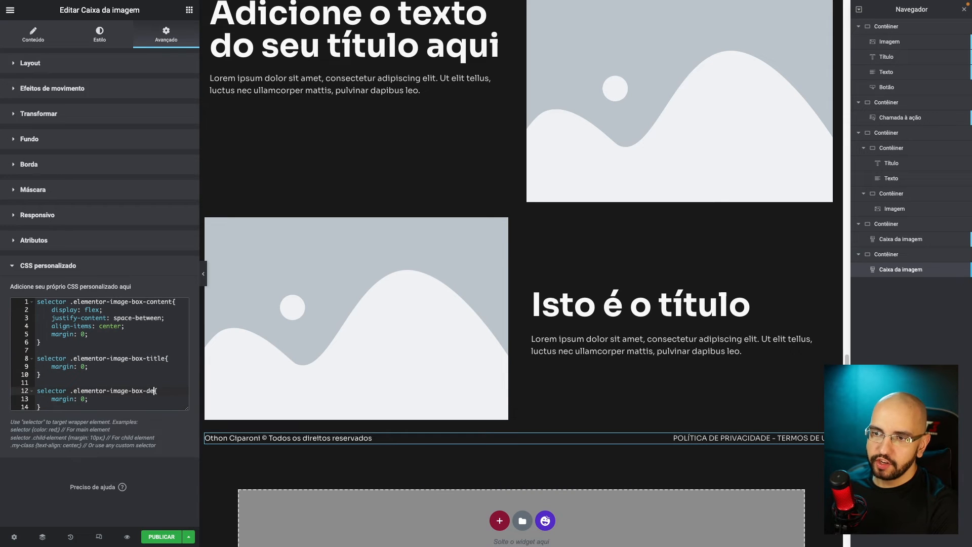
type("n")
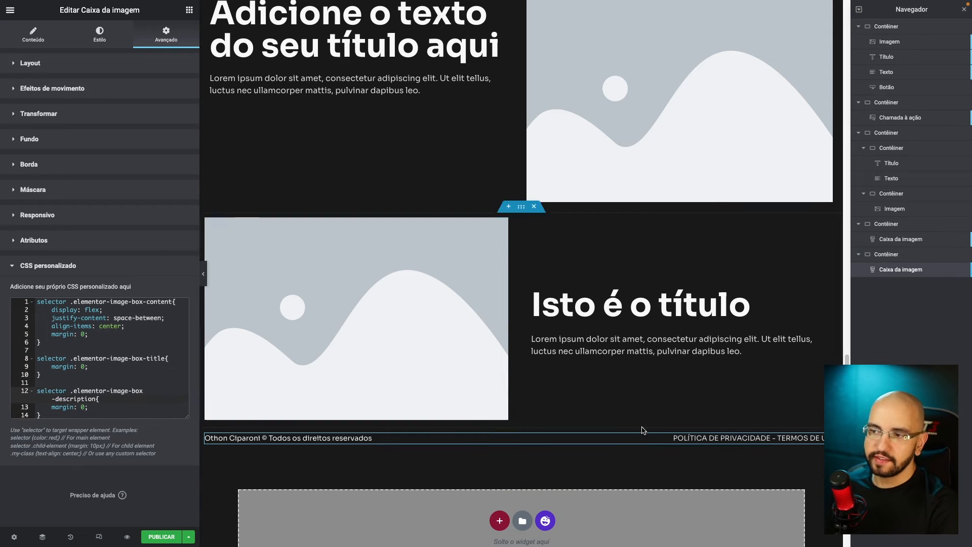
scroll(627, 431, "down", 1)
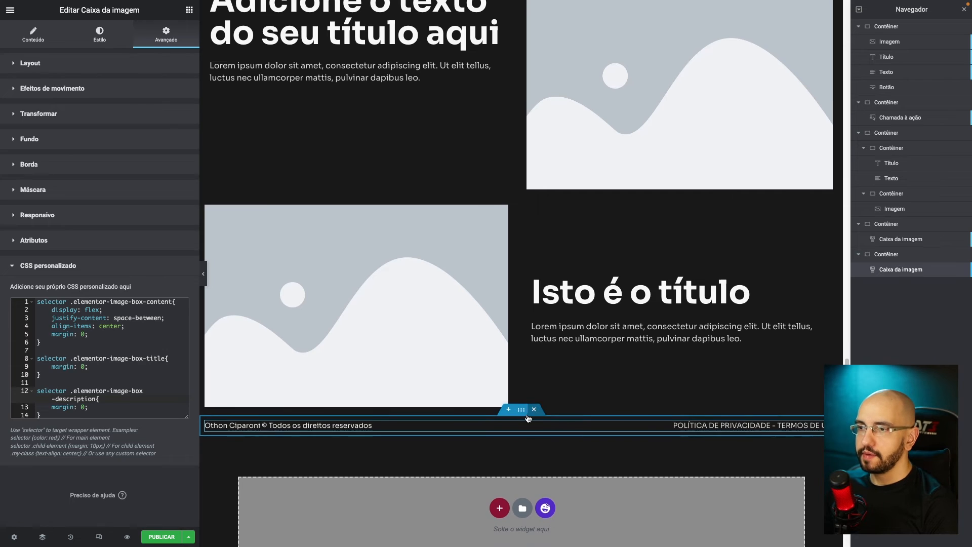
Step: Set the copyright container's minimum height to 81 px and justify its content to the center
left_click(522, 411)
left_click(18, 154)
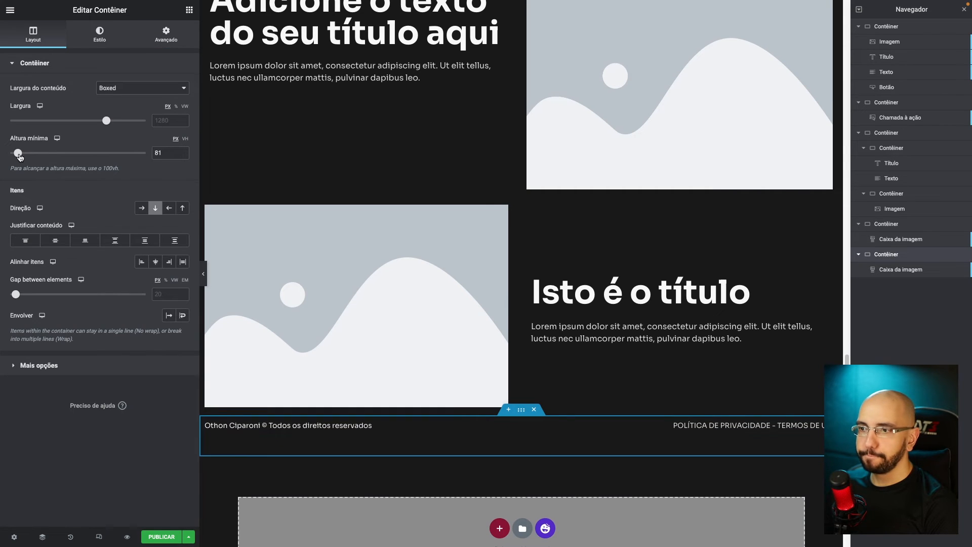
left_click(53, 241)
Step: Preview the page without the editing panel and compare the original hero and text-with-image sections with their single-widget versions
left_click(203, 275)
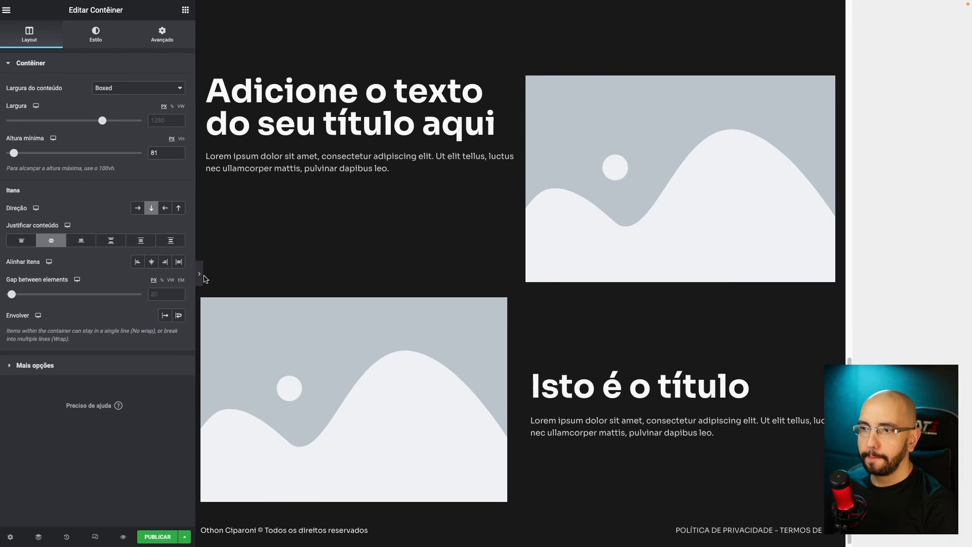
scroll(342, 296, "down", 1)
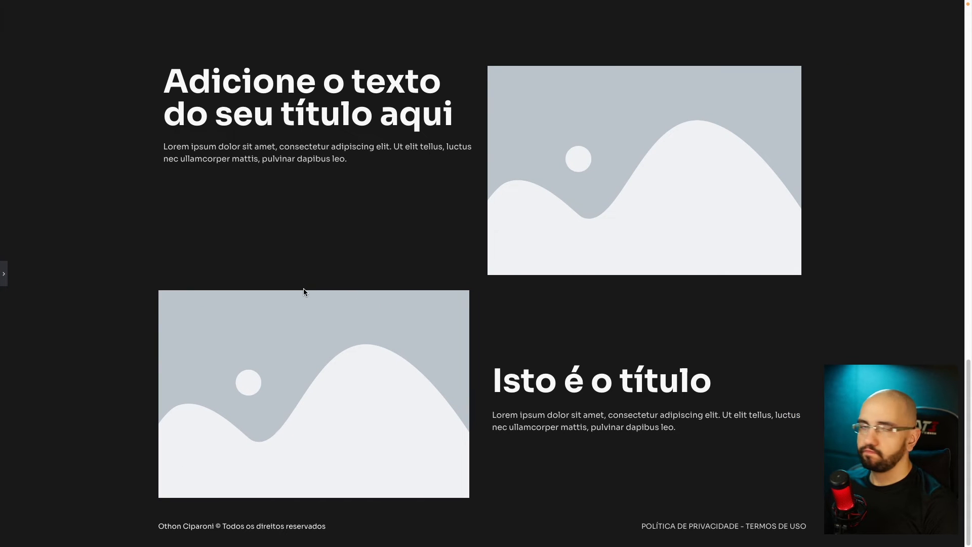
left_click(3, 274)
scroll(450, 286, "down", 3)
scroll(464, 282, "up", 15)
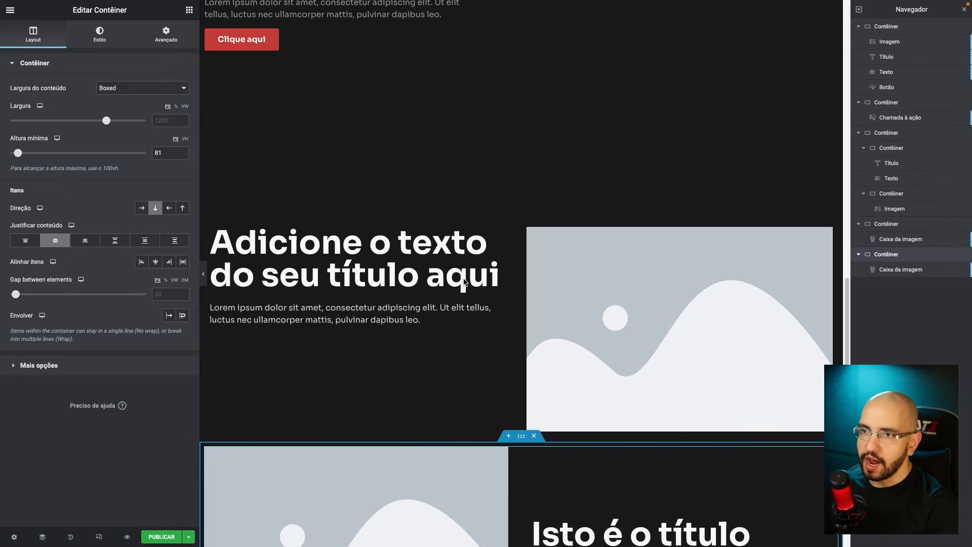
scroll(465, 282, "up", 3)
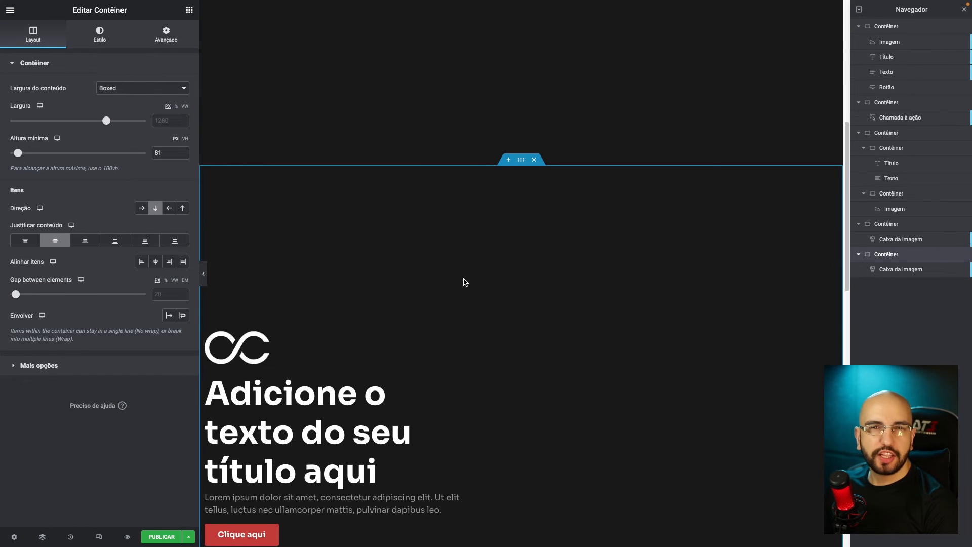
scroll(464, 282, "down", 5)
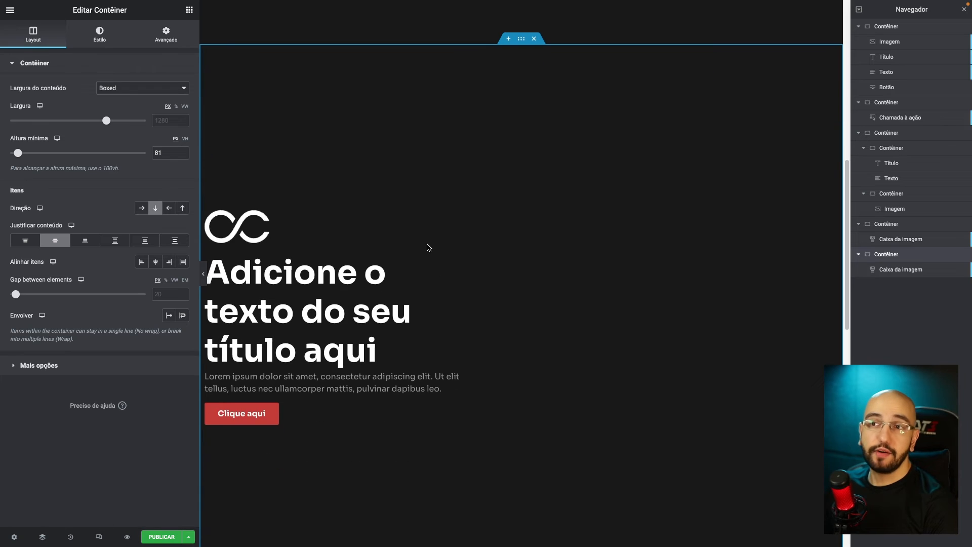
scroll(428, 247, "down", 10)
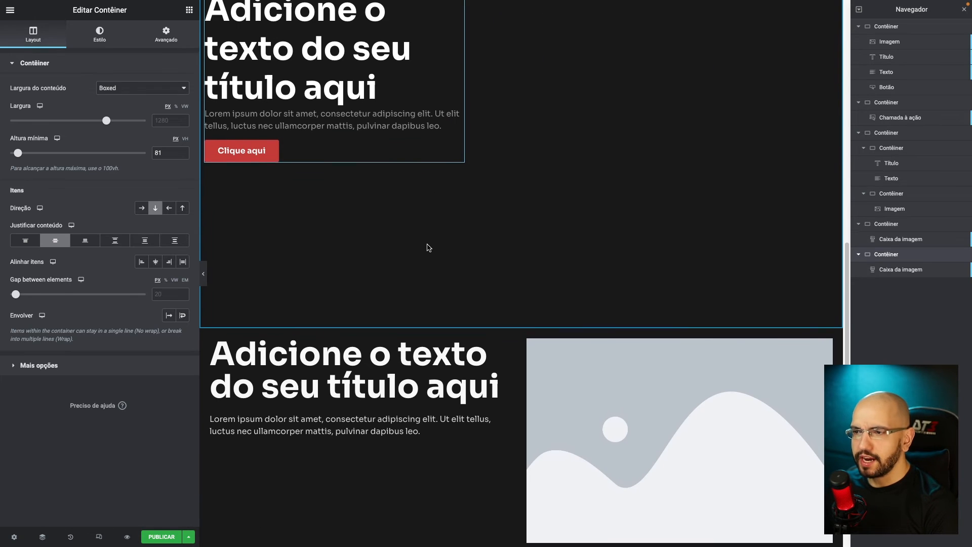
scroll(451, 307, "up", 8)
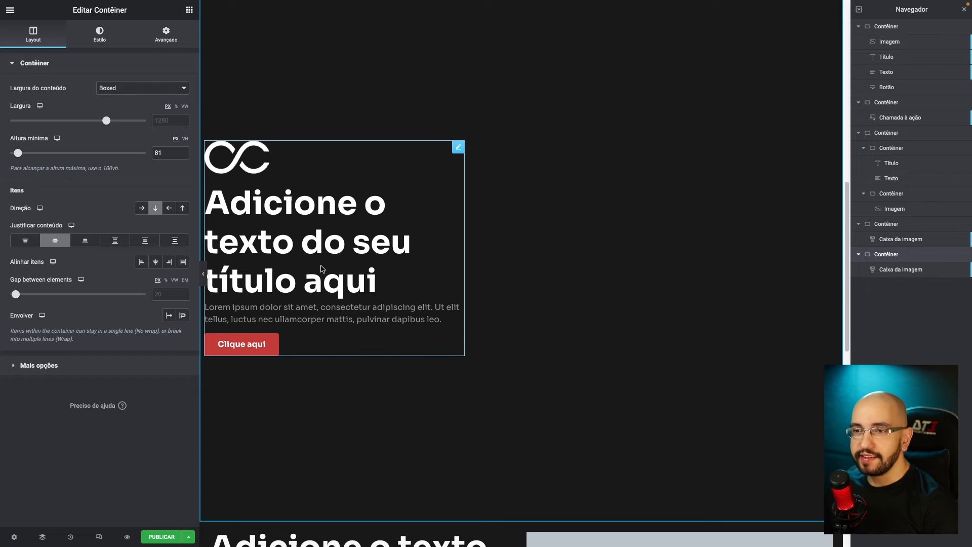
scroll(321, 269, "down", 3)
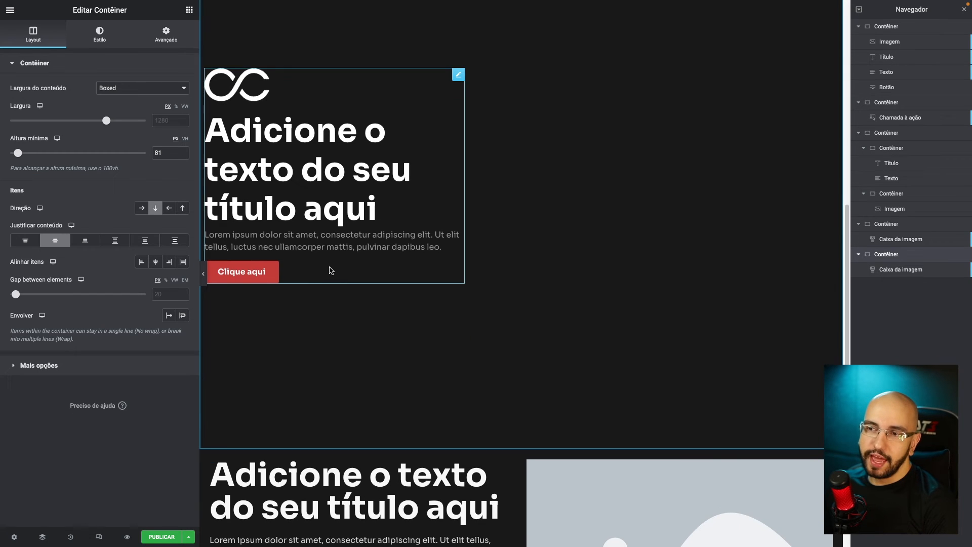
scroll(363, 215, "down", 15)
scroll(415, 223, "up", 5)
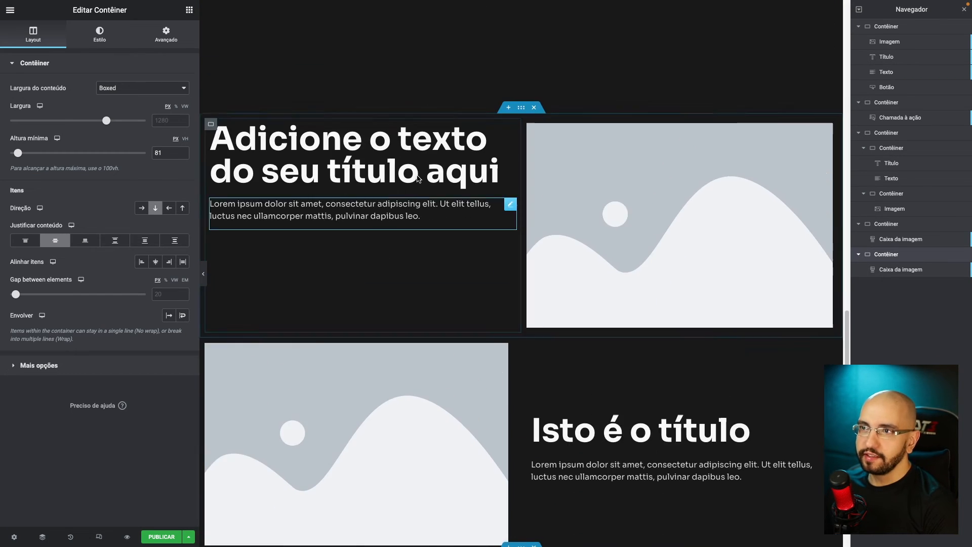
left_click(415, 220)
scroll(481, 256, "down", 5)
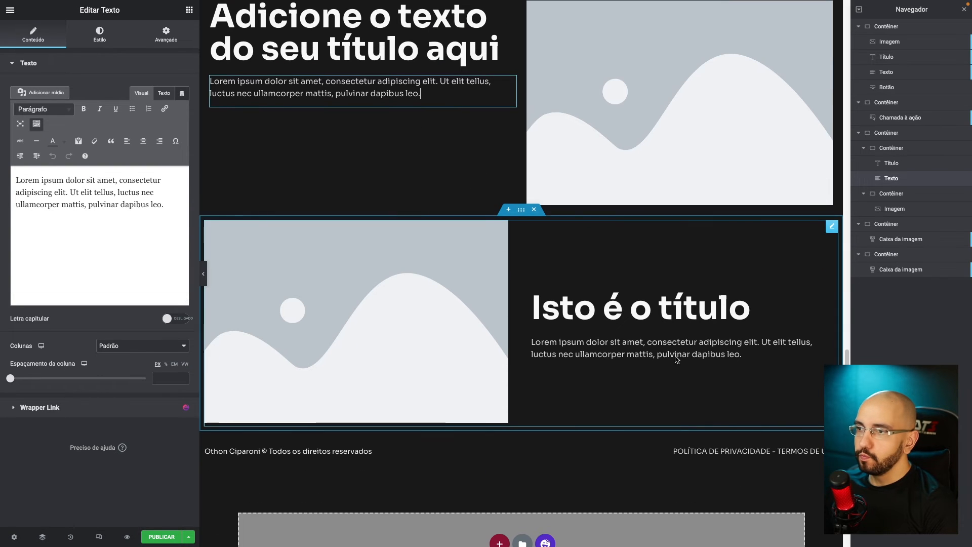
Step: Append "<br><br><br>" and, on a new line, "<botao>Clique aqui</botao>" to the description of the "Isto é o título" image box
left_click(676, 350)
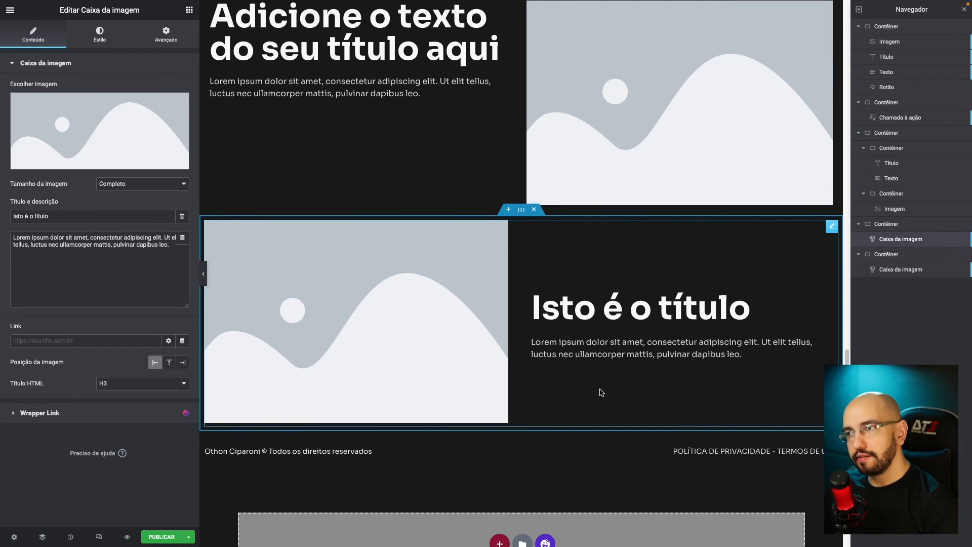
left_click(176, 249)
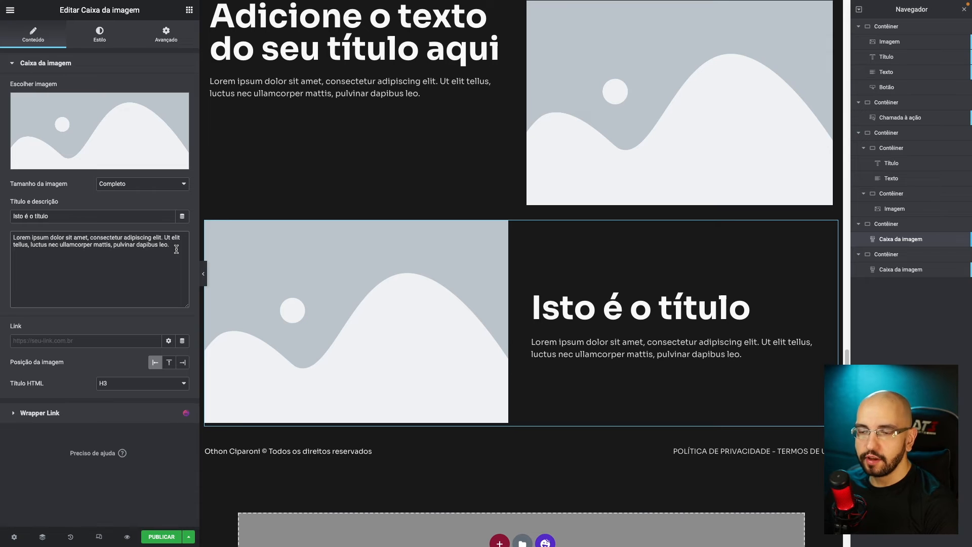
type("<br> <br><br> ")
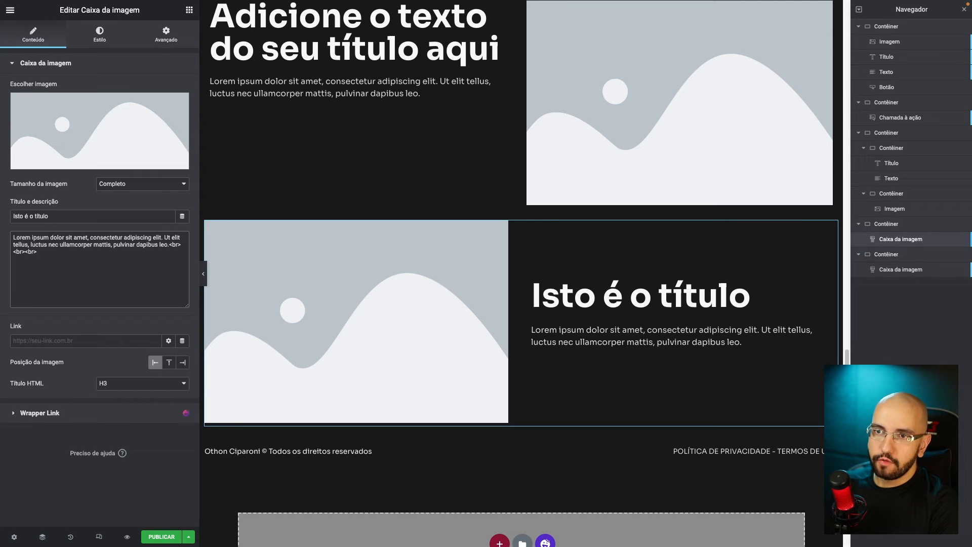
type("<botao>")
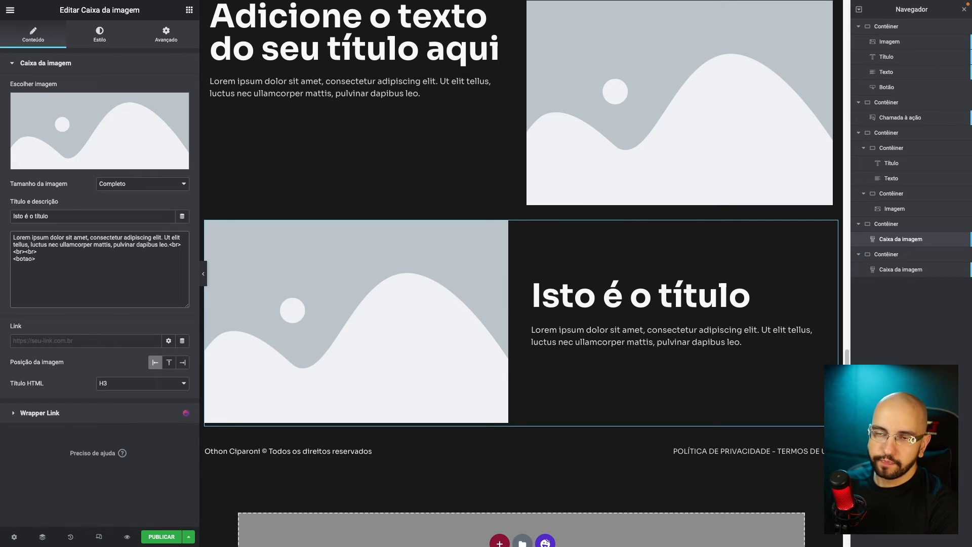
type("Clique aqui</botao>")
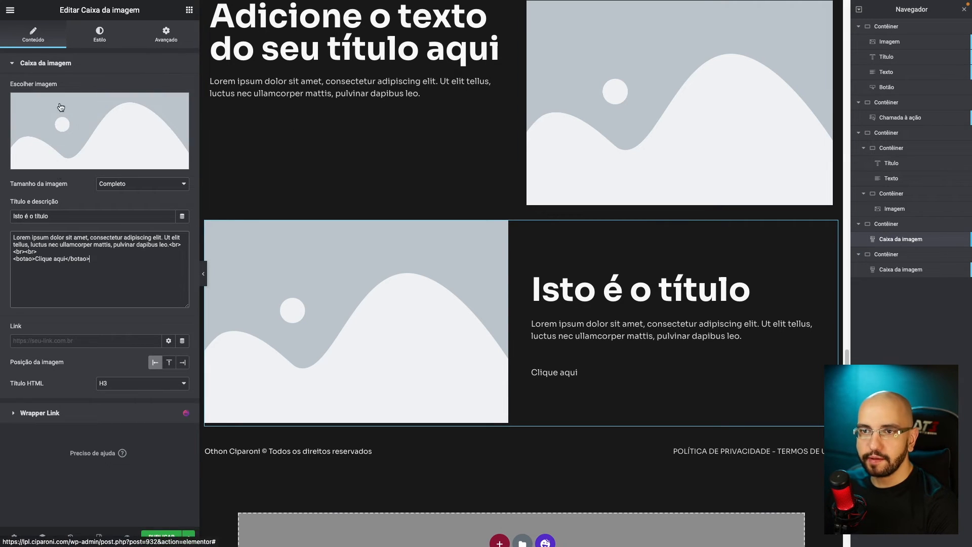
Step: Start a "botao" rule below the wrapper rule in the image box's custom CSS
left_click(166, 35)
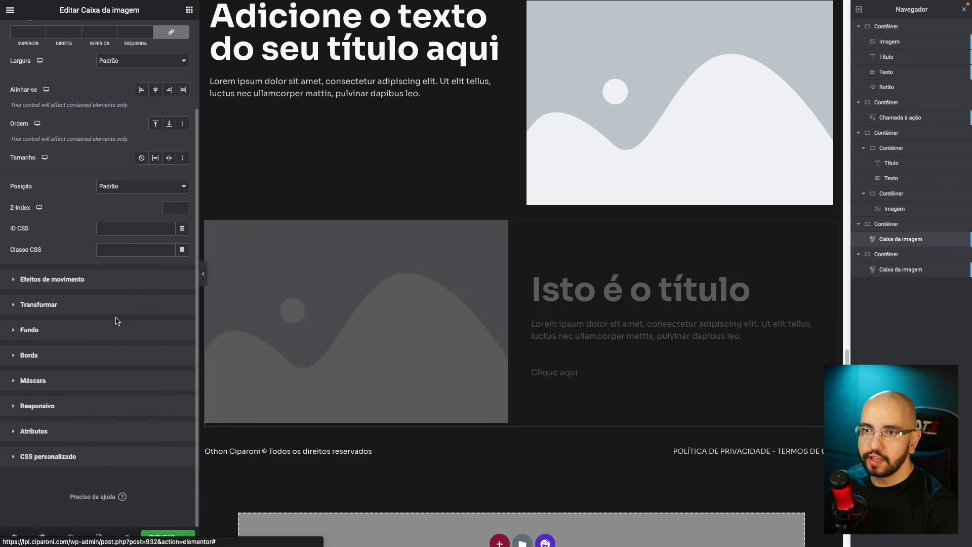
left_click(61, 487)
left_click(79, 335)
key("Return")
key("Return")
type("botao`{{")
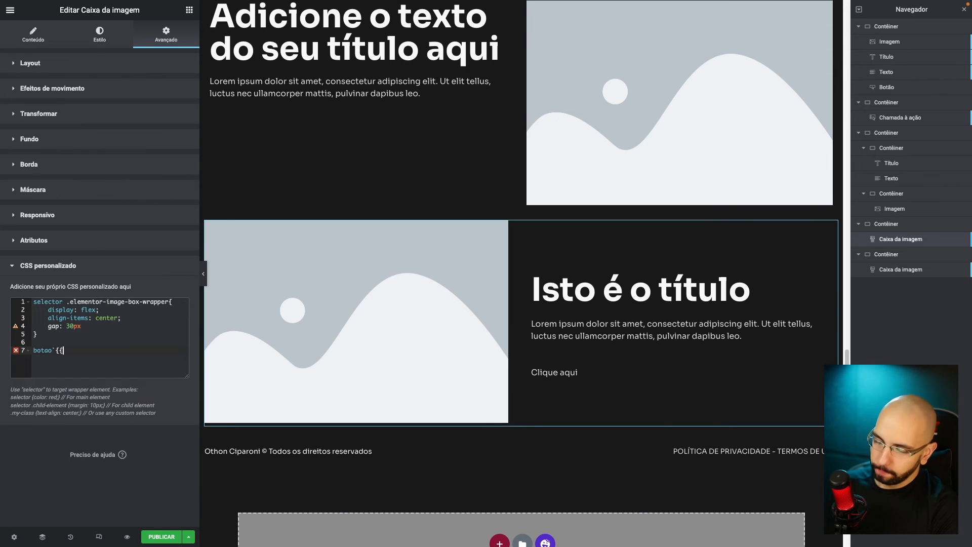
key("BackSpace")
key("BackSpace")
type("{")
key("Return")
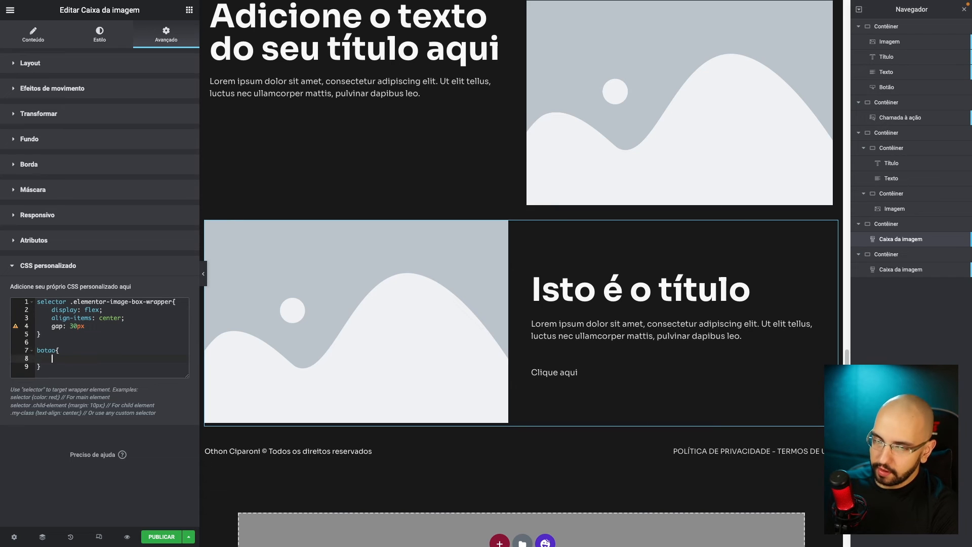
Step: Add "padding: 1.5em 3em;" to the botao rule
type("padding: ")
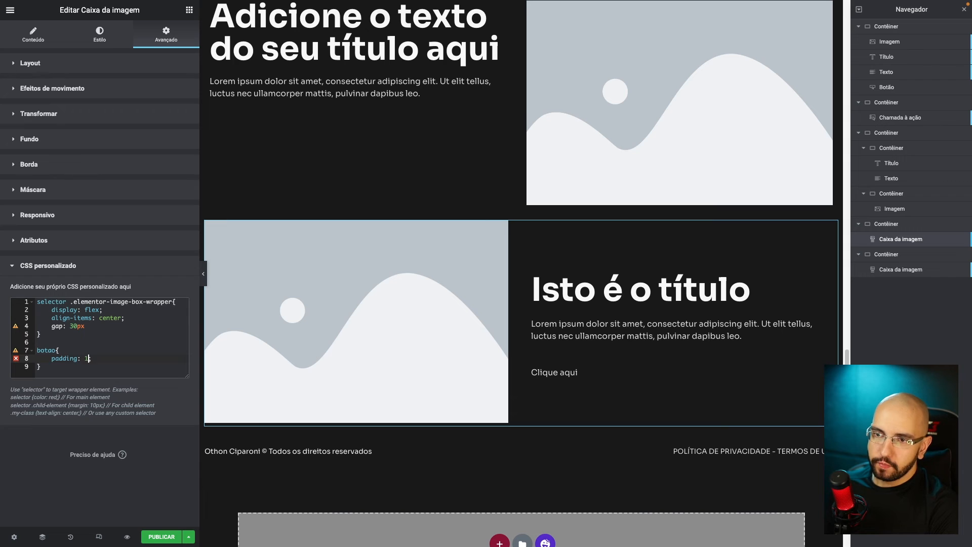
type("1.5em 2;")
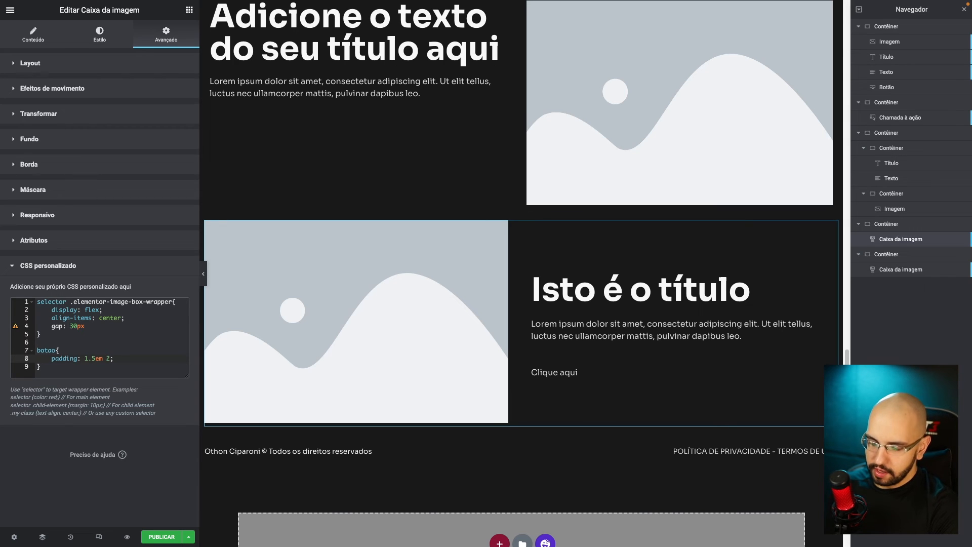
key("BackSpace")
type("3em;")
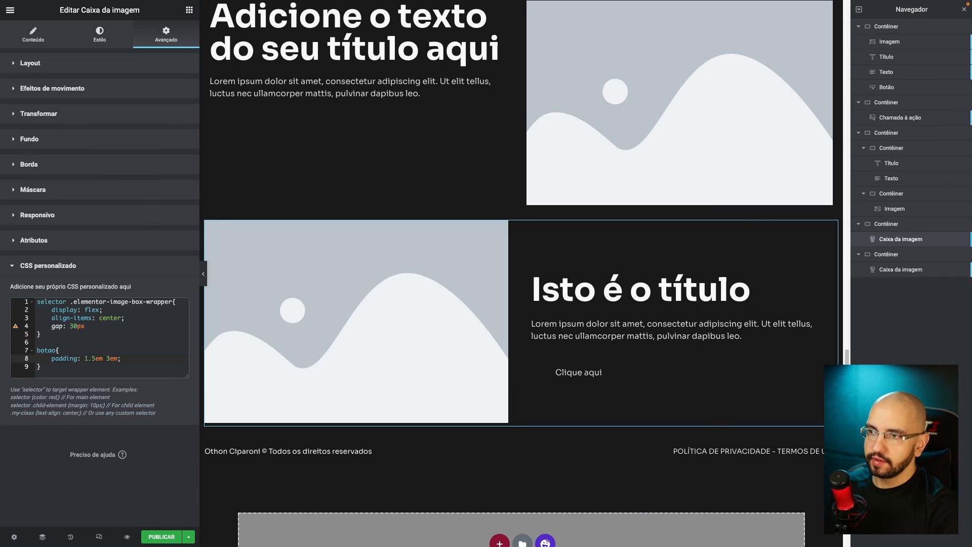
Step: Add "background: red;" below the padding in the botao rule
left_click(138, 359)
key("Return")
type("background")
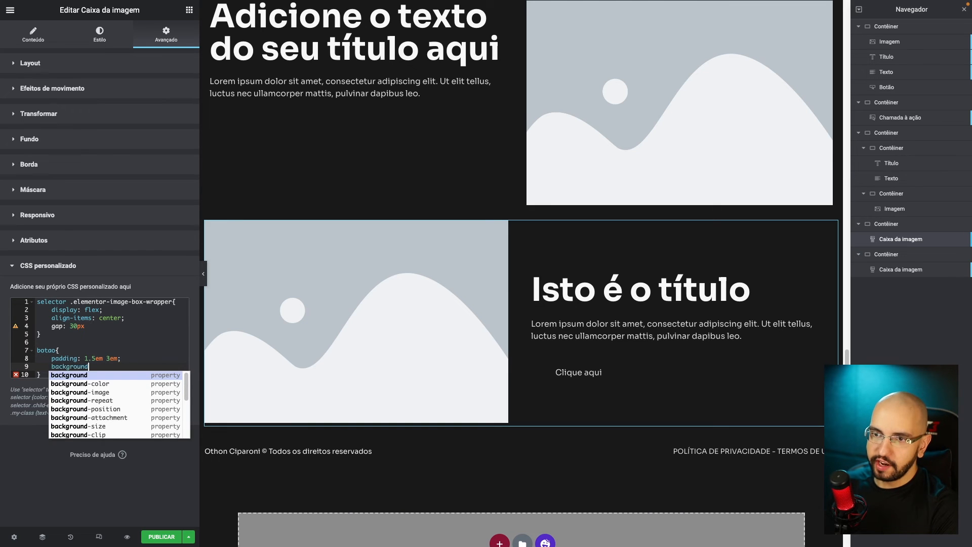
key("Return")
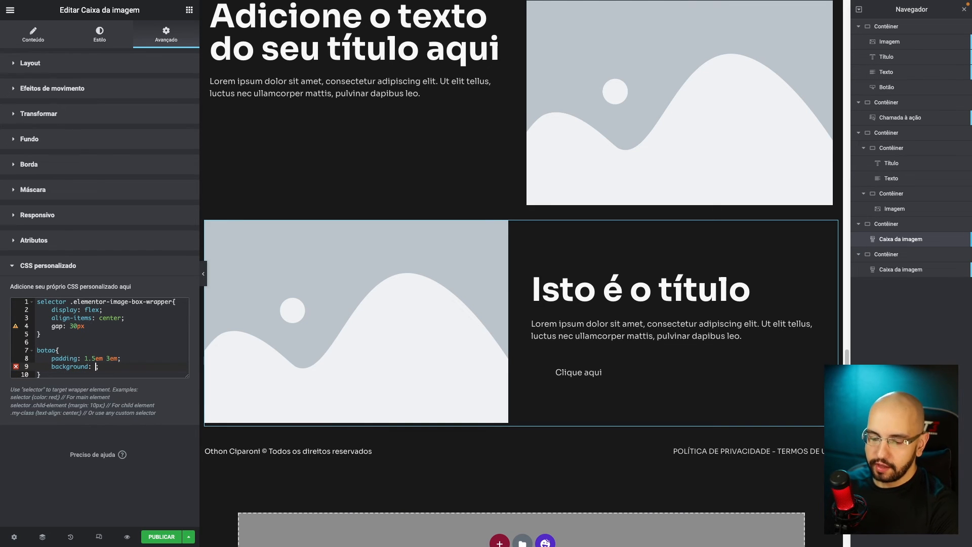
type("red;")
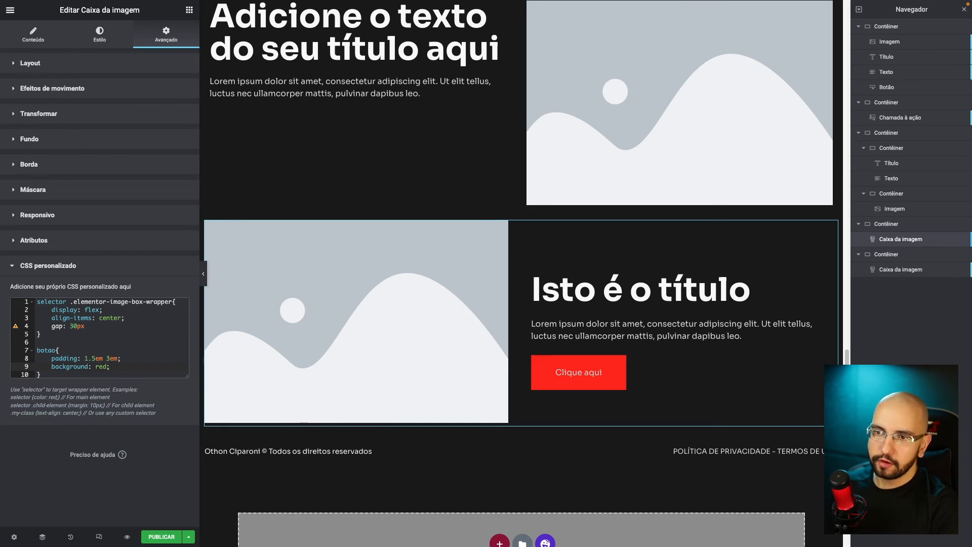
Step: Add "color: #ffffff;" below the background in the botao rule
key("Return")
type("color:;")
key("Return")
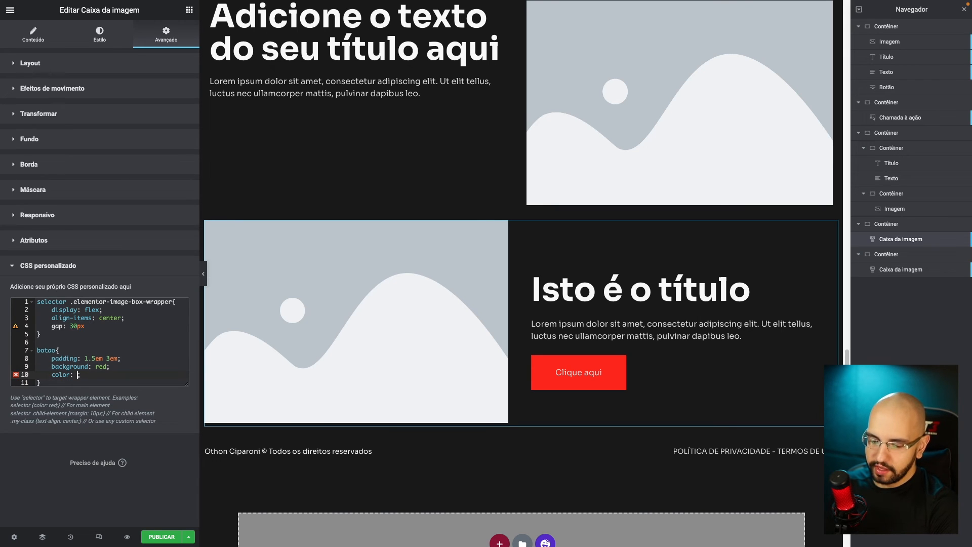
type("#ffffff")
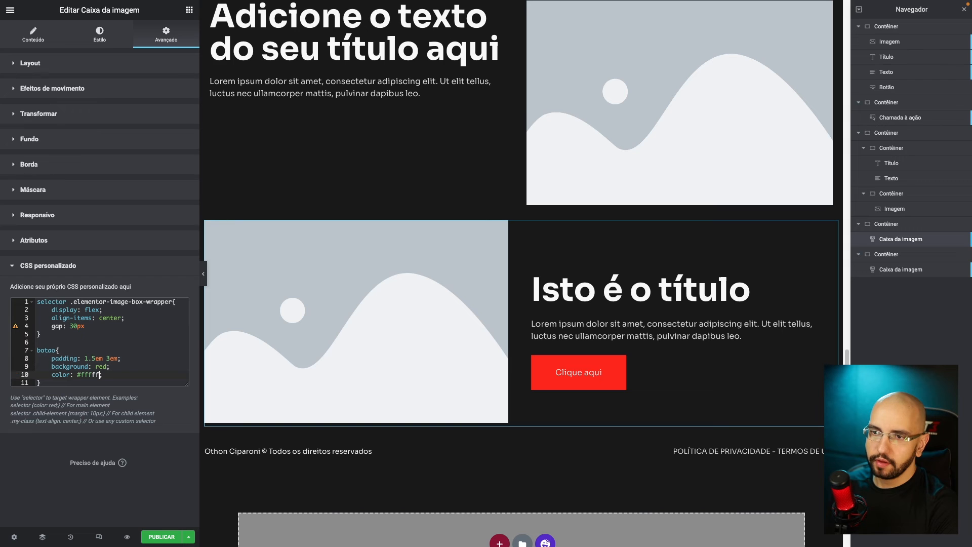
Step: Change the botao rule's background to #ffffff
left_click(104, 367)
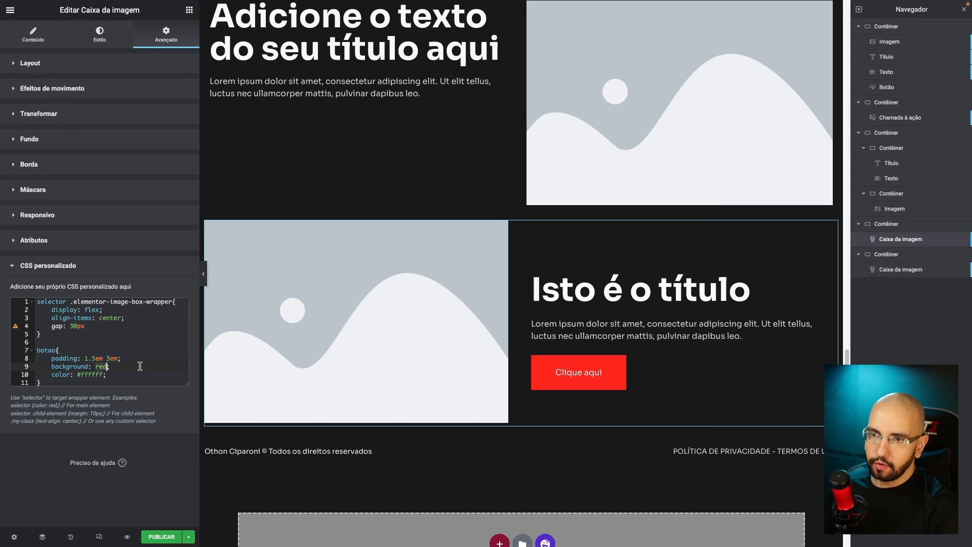
key("BackSpace")
key("BackSpace")
key("BackSpace")
type("#fffff")
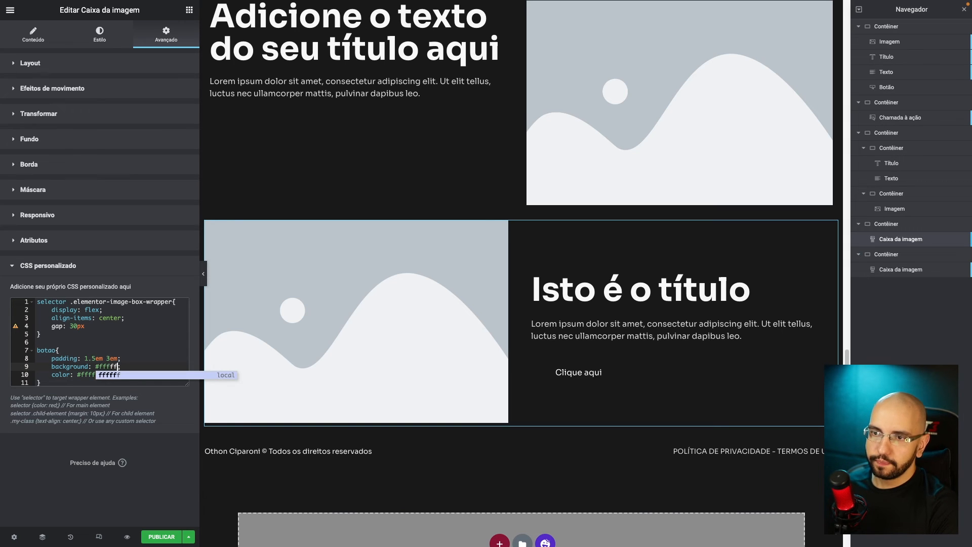
type("f")
Step: Change the botao rule's text color to #000000
double_click(95, 376)
type("0000")
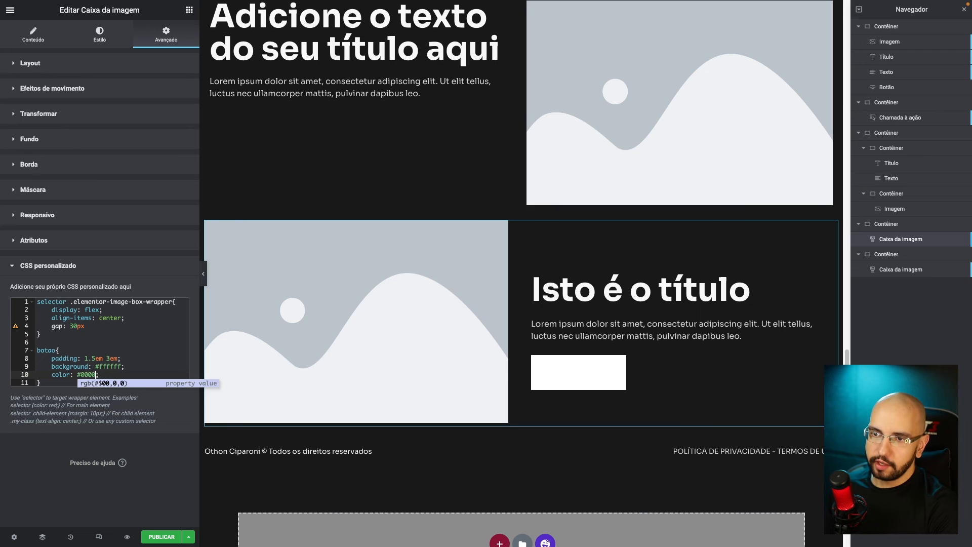
type("00")
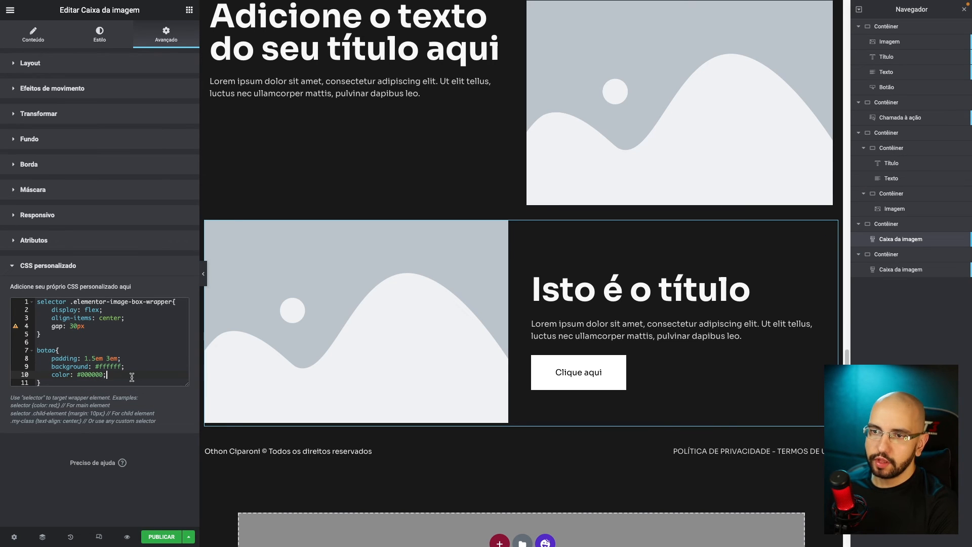
Step: Add "border-radius: 5px;" below the color in the botao rule
key("Return")
type("border-rad")
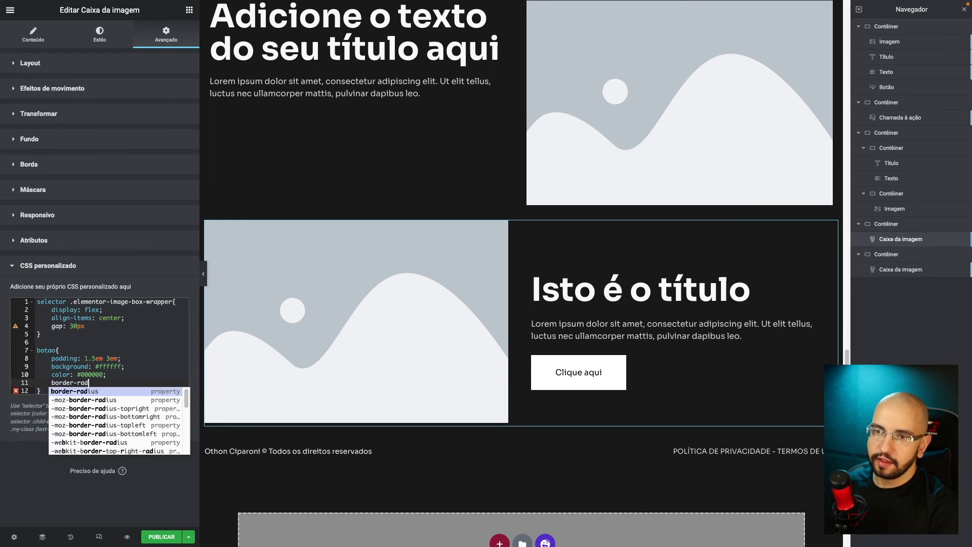
type("ius: 5px;")
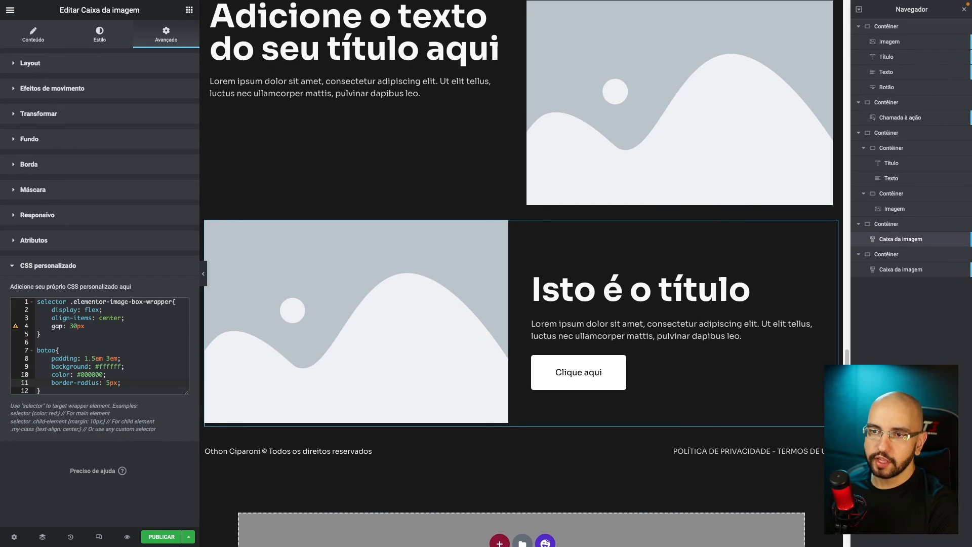
Step: Add "cursor: pointer;" below the border radius in the botao rule
key("Return")
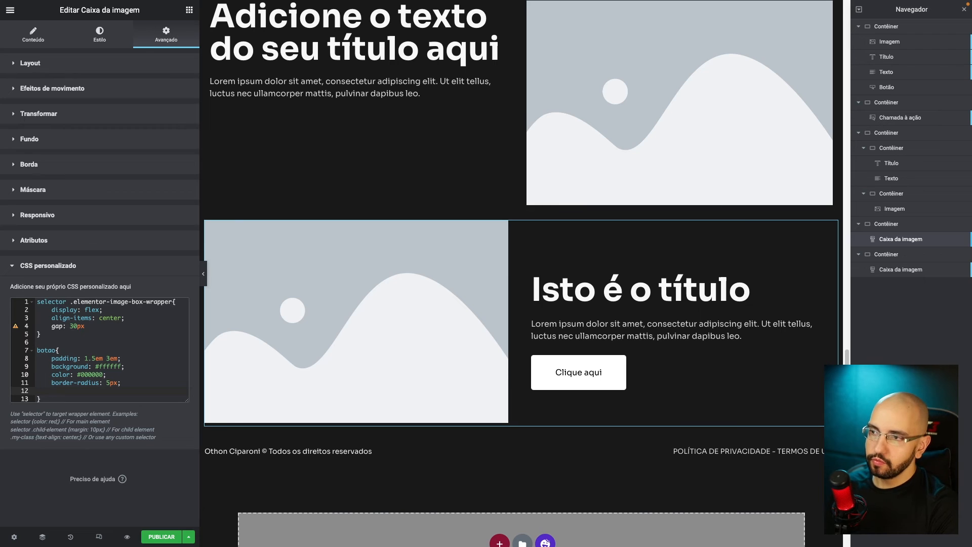
type("cursor: po")
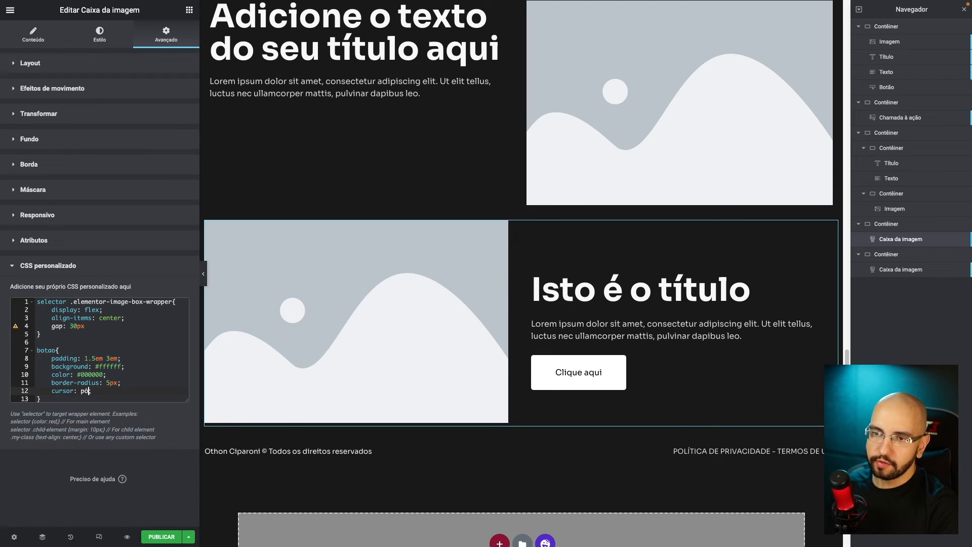
type("inter")
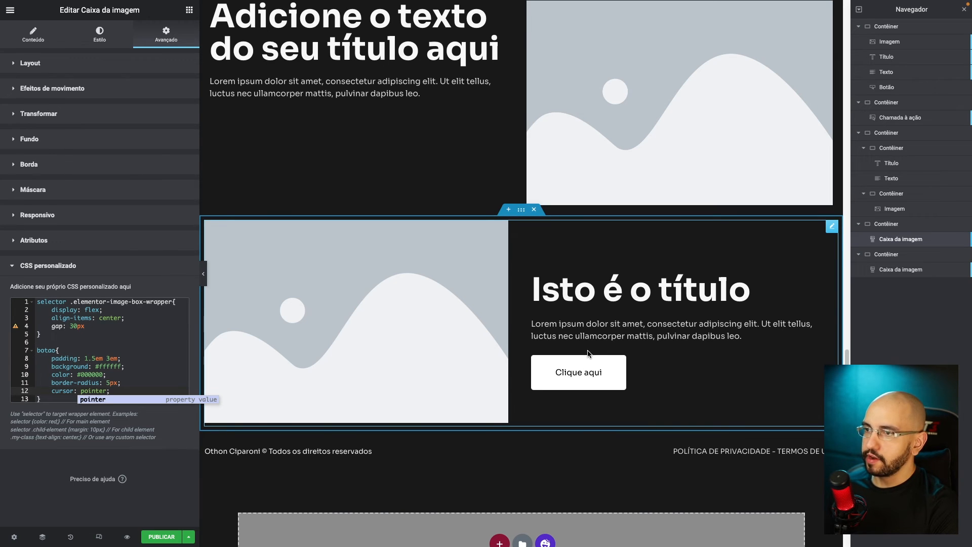
left_click(141, 372)
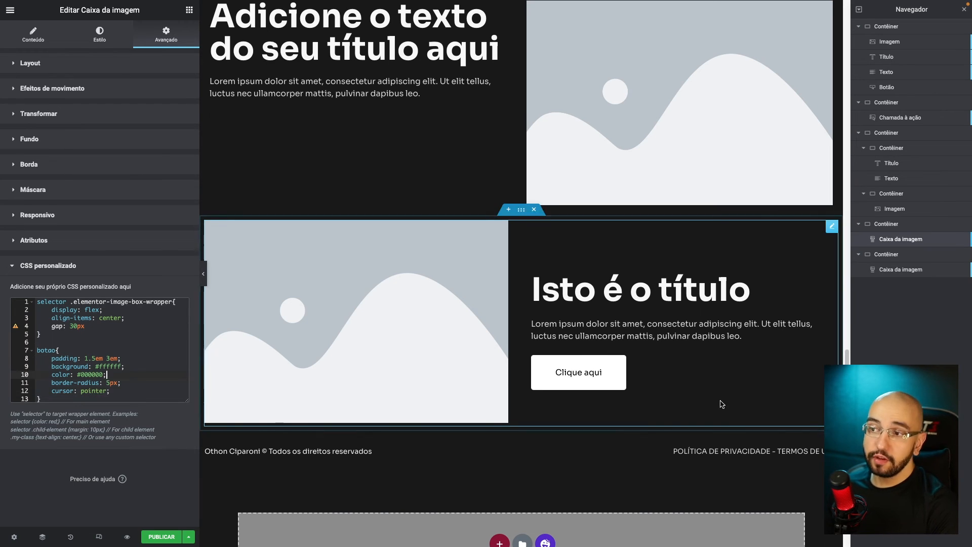
left_click(76, 400)
Step: Add "transition: 0.5s;" below the cursor property in the botao rule
left_click(129, 391)
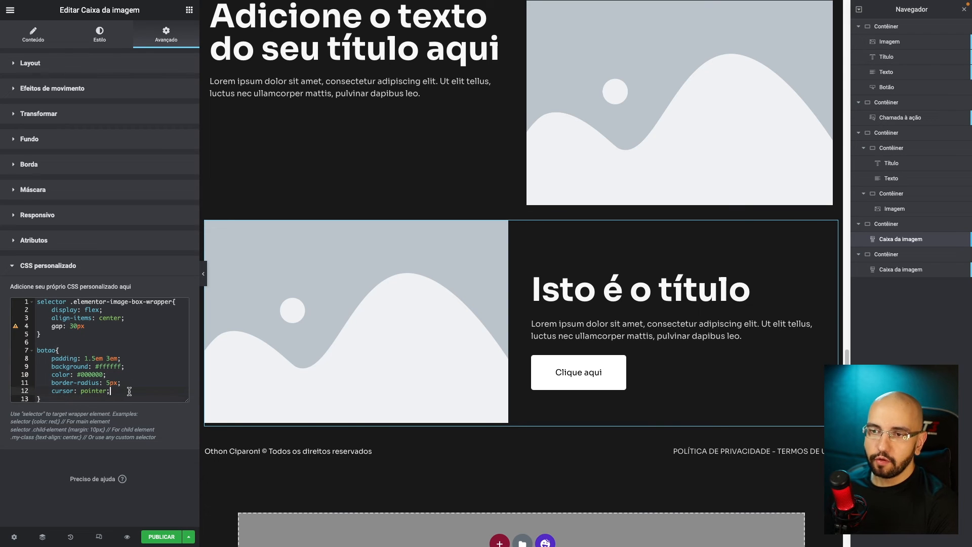
key("Return")
type("transioti")
key("BackSpace")
key("BackSpace")
key("BackSpace")
type("tion: 0")
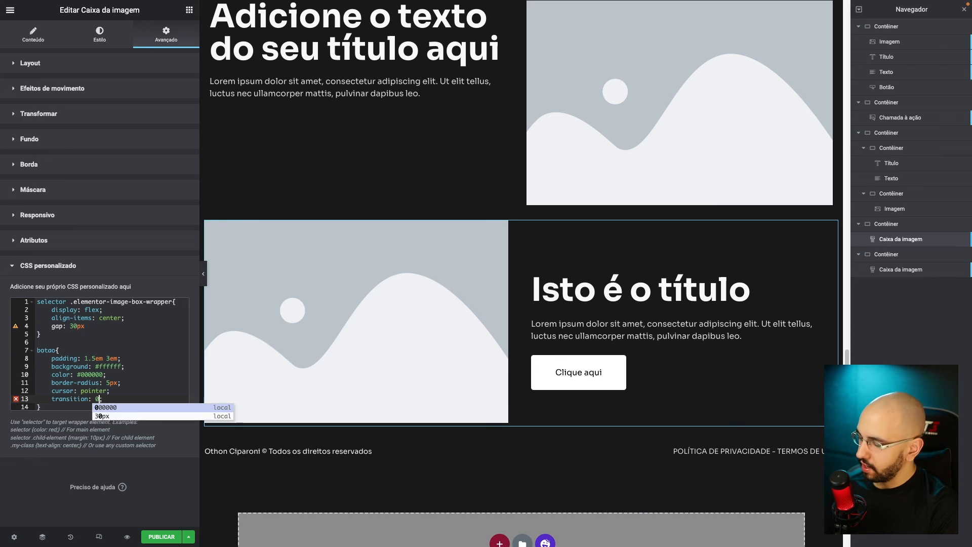
type(".5s")
Step: Start a botao:hover rule below the botao rule in the custom CSS
left_click(69, 406)
key("Return")
key("Return")
type("botao:hov")
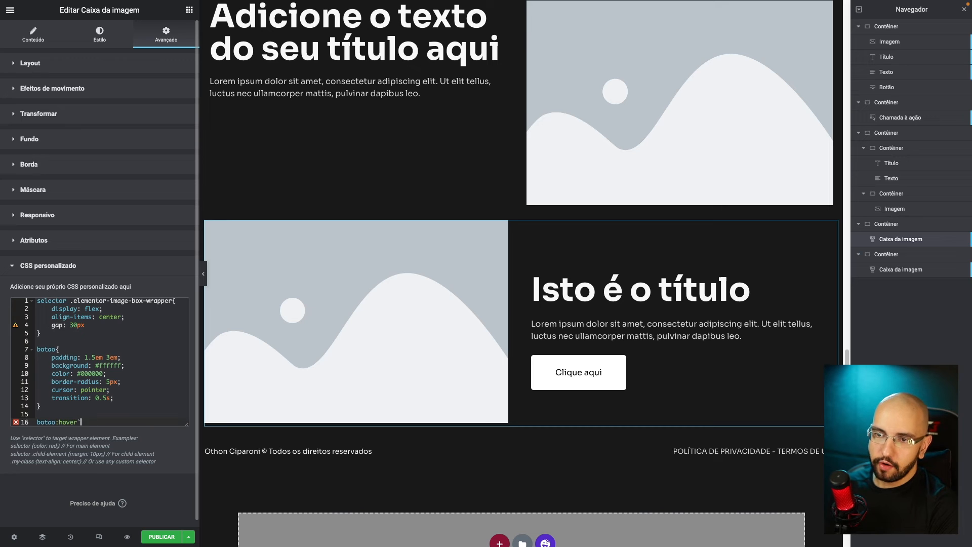
type("er{")
key("Return")
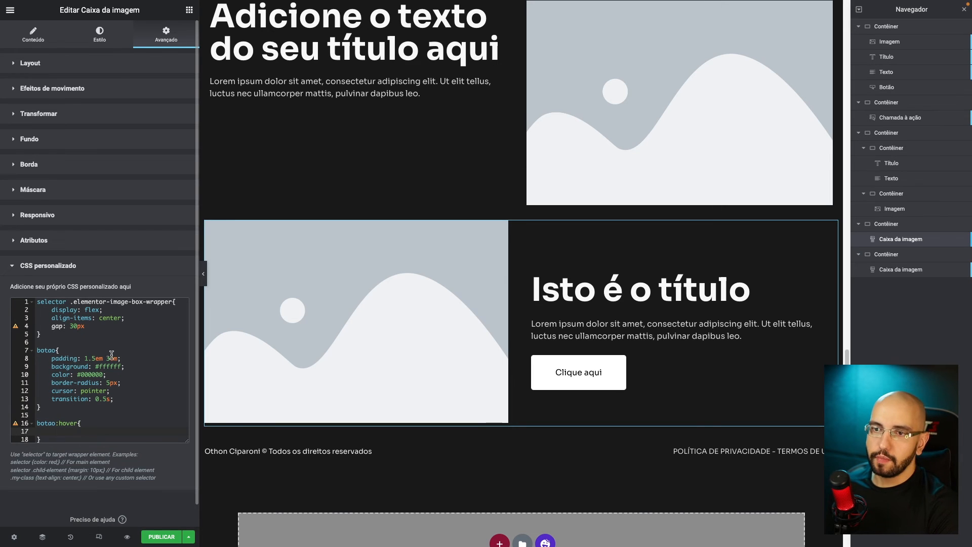
Step: Copy the background and color lines from the botao rule into botao:hover and fix their indentation
left_click_drag(115, 374, 27, 364)
key("super+c")
left_click(81, 437)
left_click(77, 431)
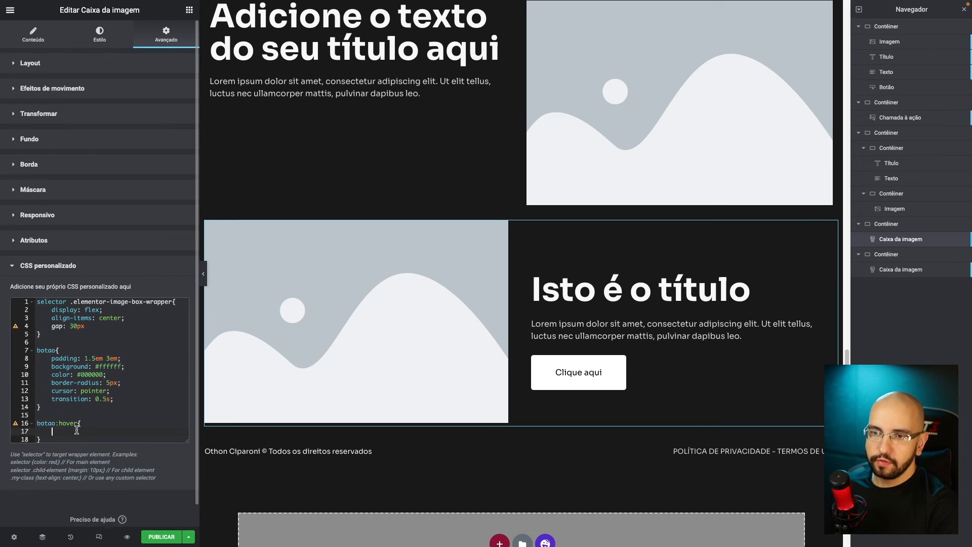
key("super+v")
left_click(65, 431)
key("BackSpace")
key("BackSpace")
key("BackSpace")
key("BackSpace")
Step: Set the botao:hover background to #505050 and its text color to #ffffff
double_click(124, 432)
type("505")
left_click_drag(81, 439, 103, 439)
type("ffffff")
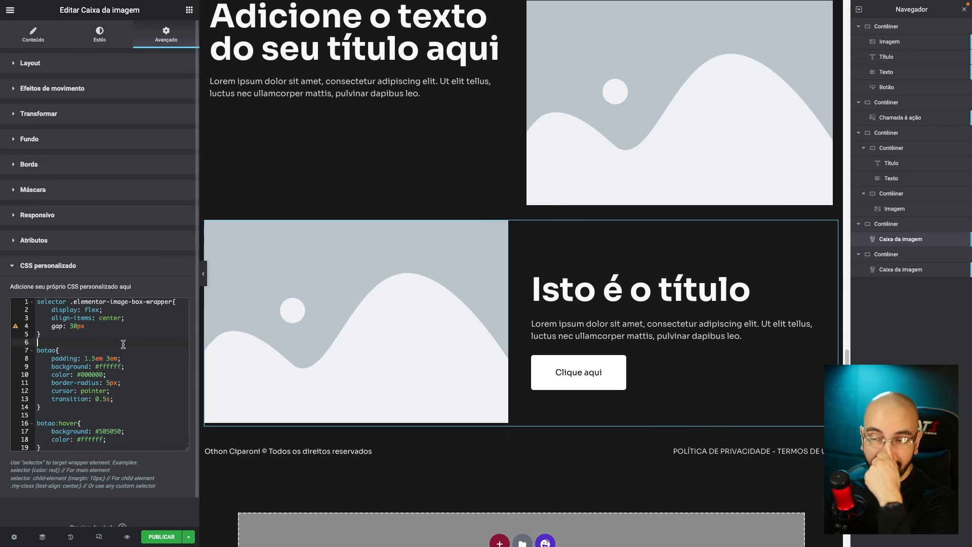
left_click(35, 36)
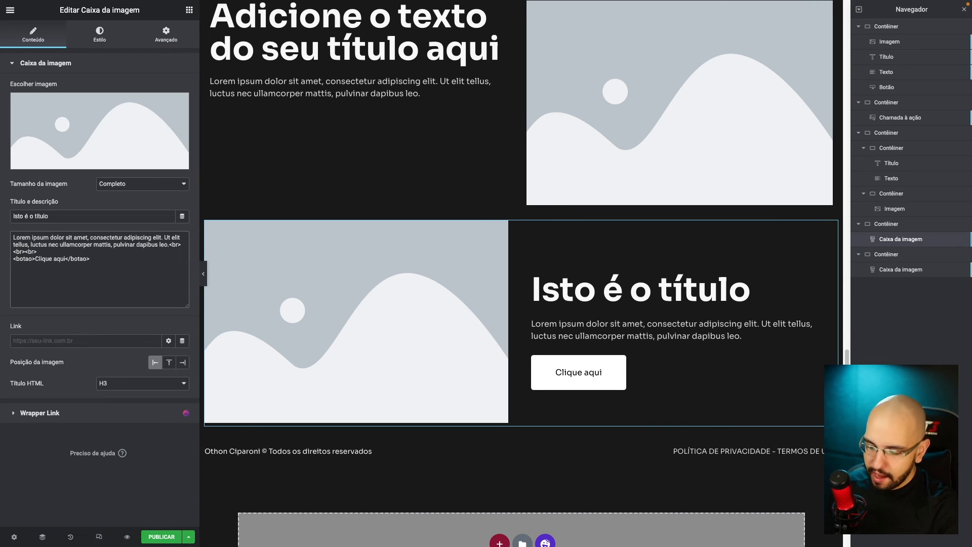
type("<a href")
type("=\"")
type("https://cipar")
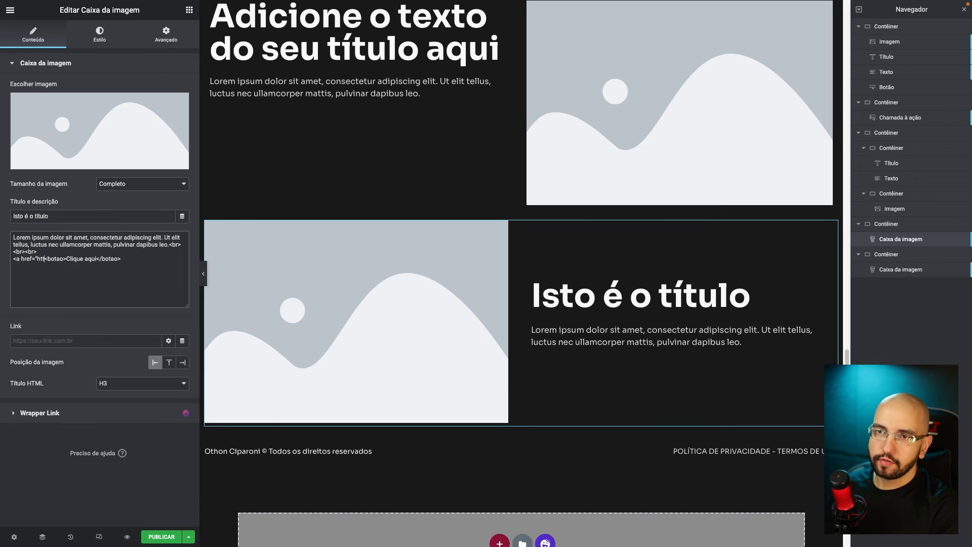
type("oni.com")
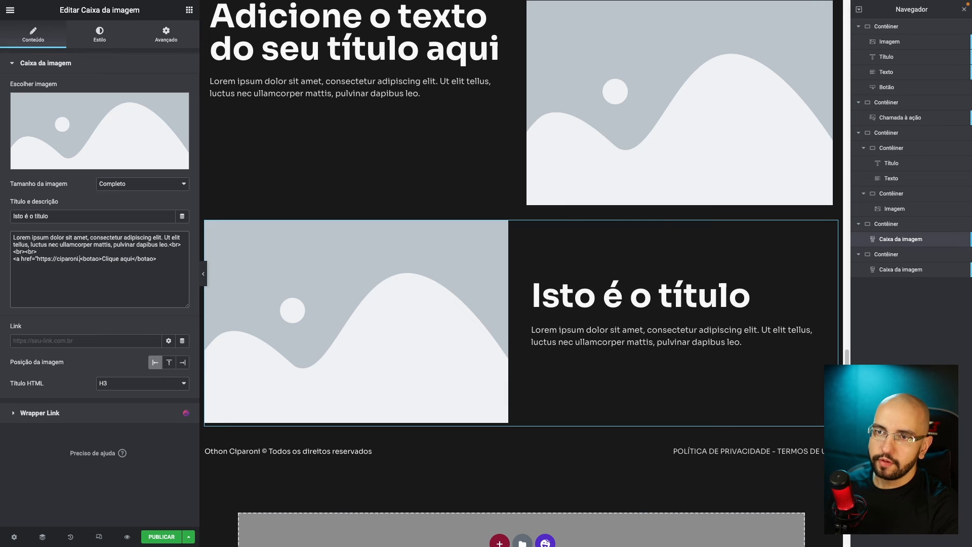
type("/\"")
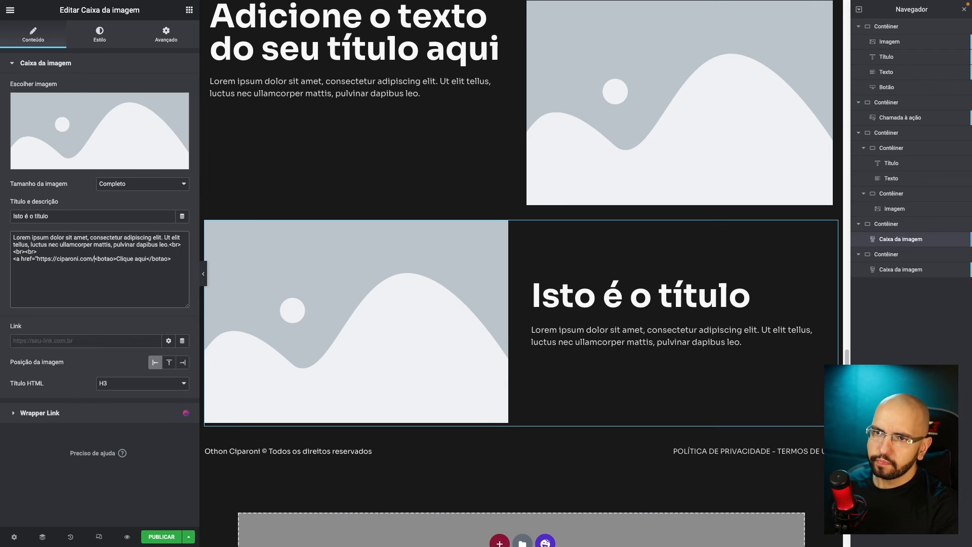
type("><botao")
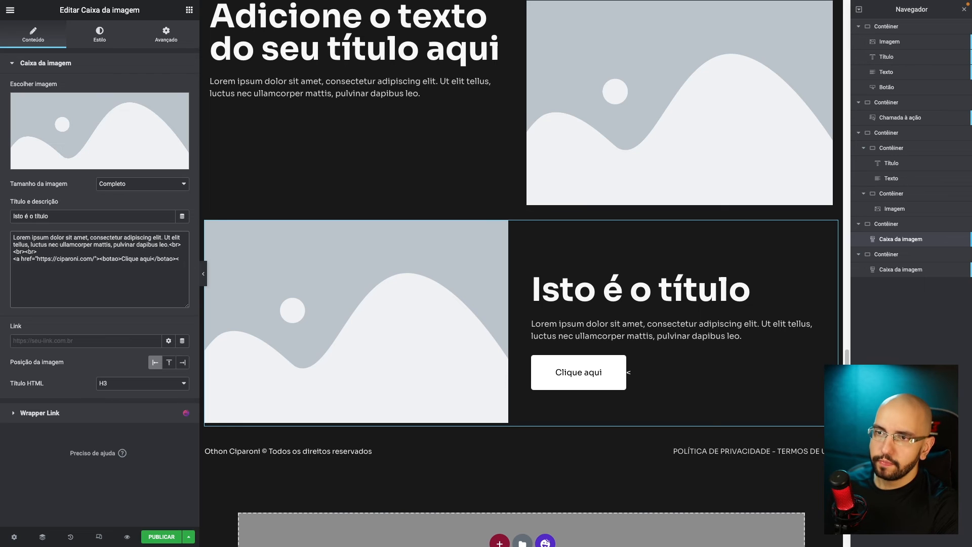
type(">")
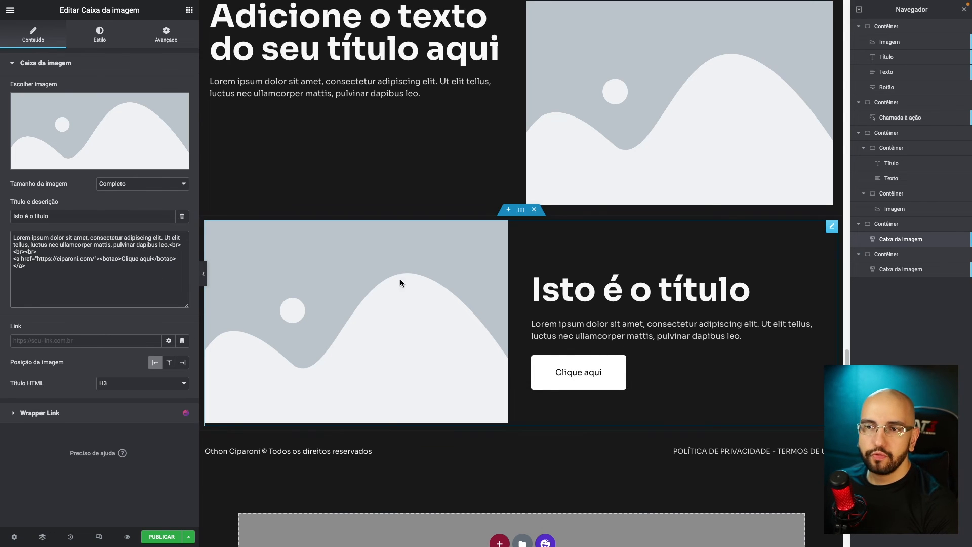
Step: Examine the linked button's hover effect and markup, and compare the rebuilt section with the sections above
scroll(558, 373, "down", 1)
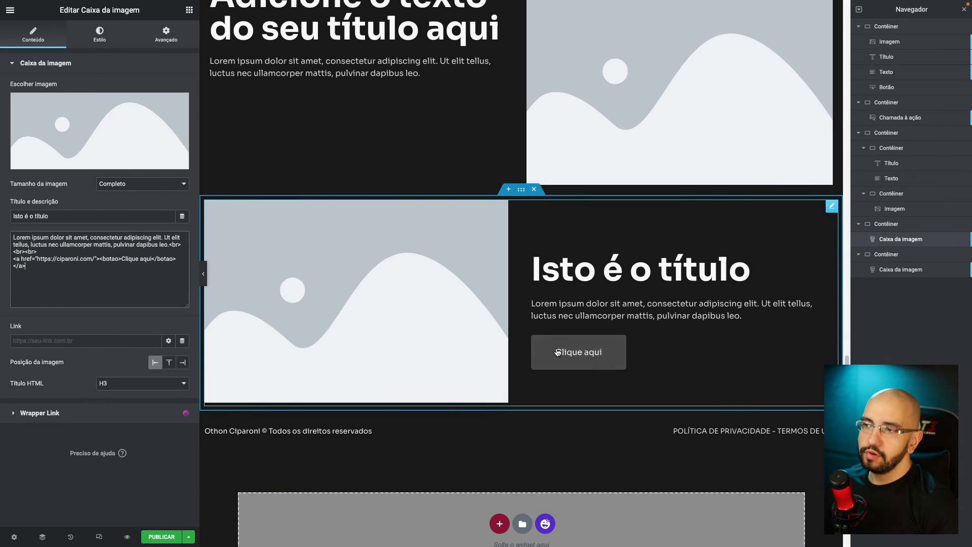
scroll(636, 346, "up", 1)
left_click_drag(46, 265, 2, 253)
left_click(65, 255)
scroll(582, 277, "up", 7)
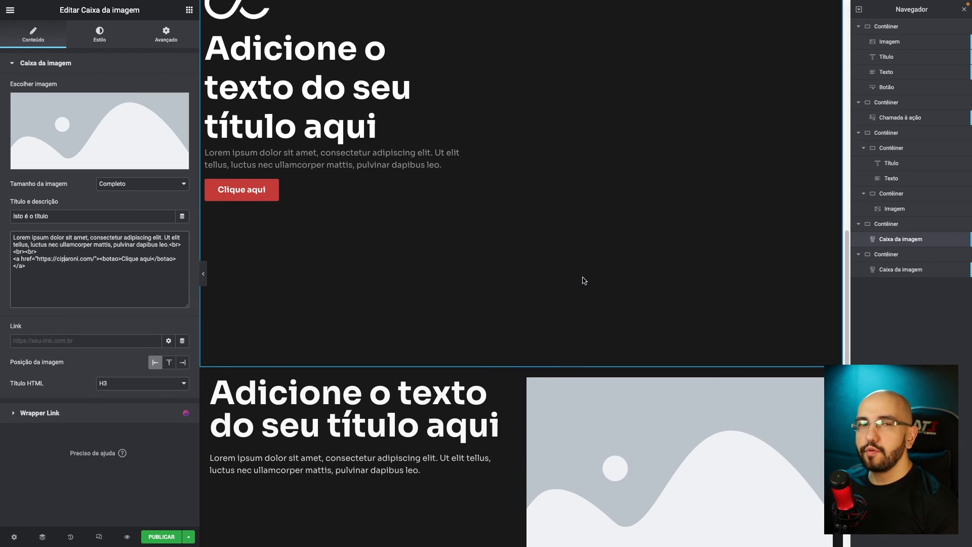
scroll(582, 276, "down", 5)
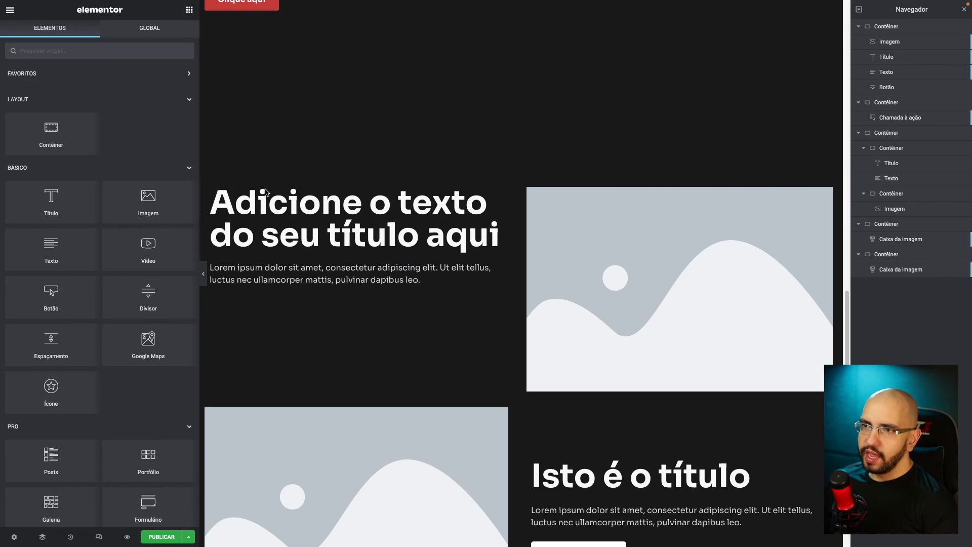
scroll(365, 175, "down", 2)
scroll(365, 170, "down", 1)
scroll(365, 171, "up", 3)
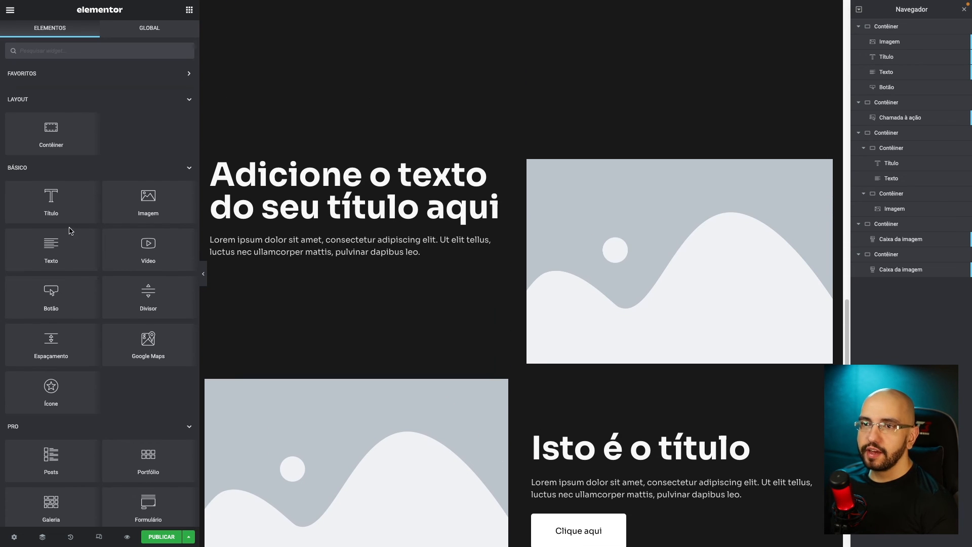
Step: Add a Caixa da imagem widget below the footer text and remove its placeholder image
left_click(133, 55)
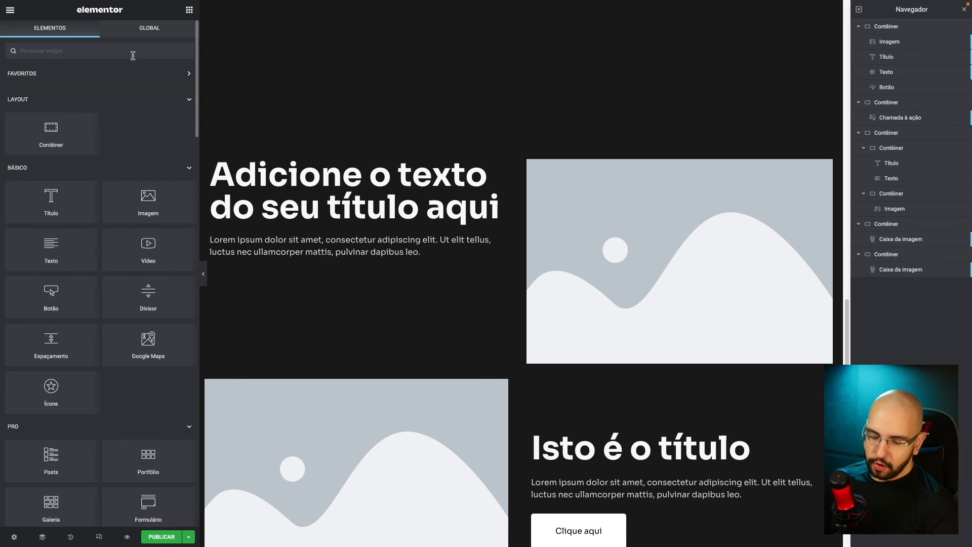
type("caixa")
scroll(443, 223, "down", 6)
left_click_drag(51, 84, 452, 454)
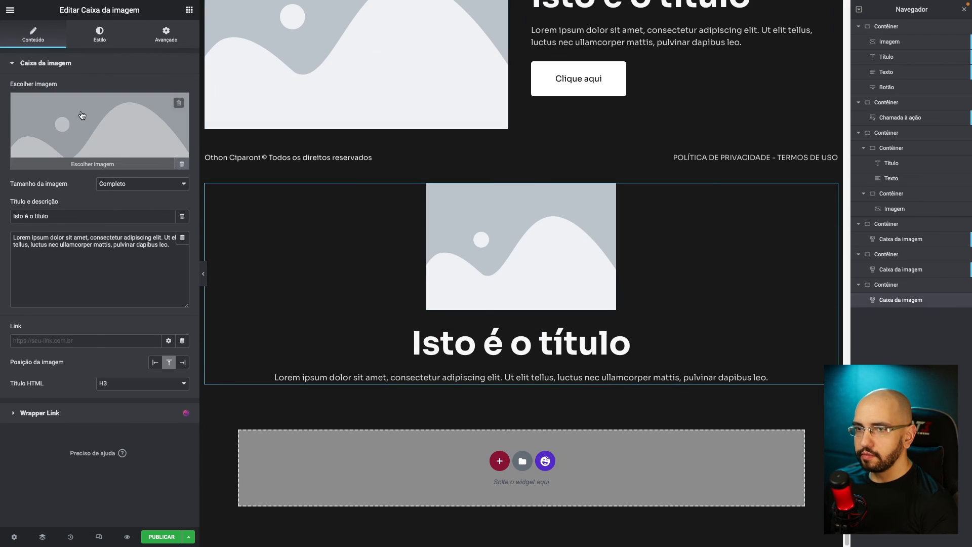
left_click(179, 110)
Step: Reduce the new image box title's font size and set its weight to 400
left_click(99, 33)
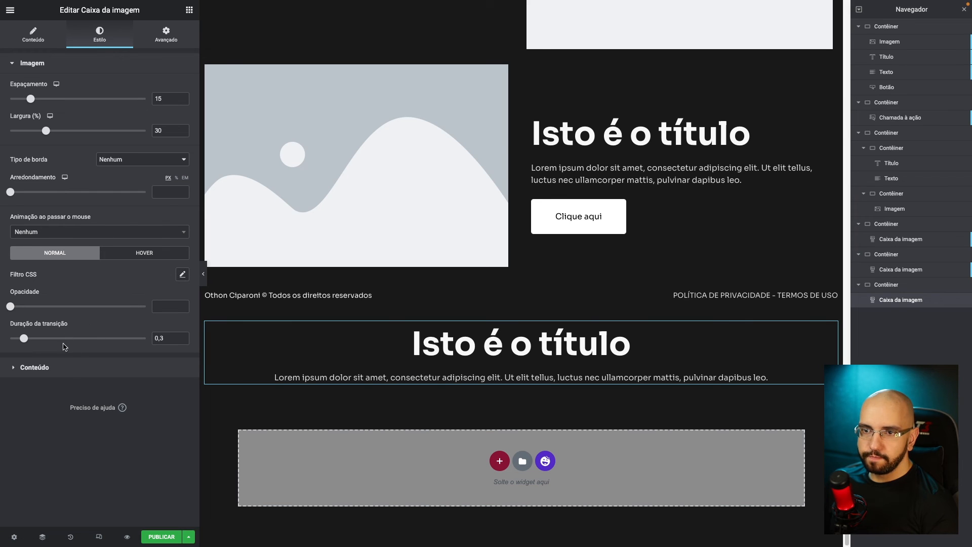
left_click(62, 367)
left_click(183, 231)
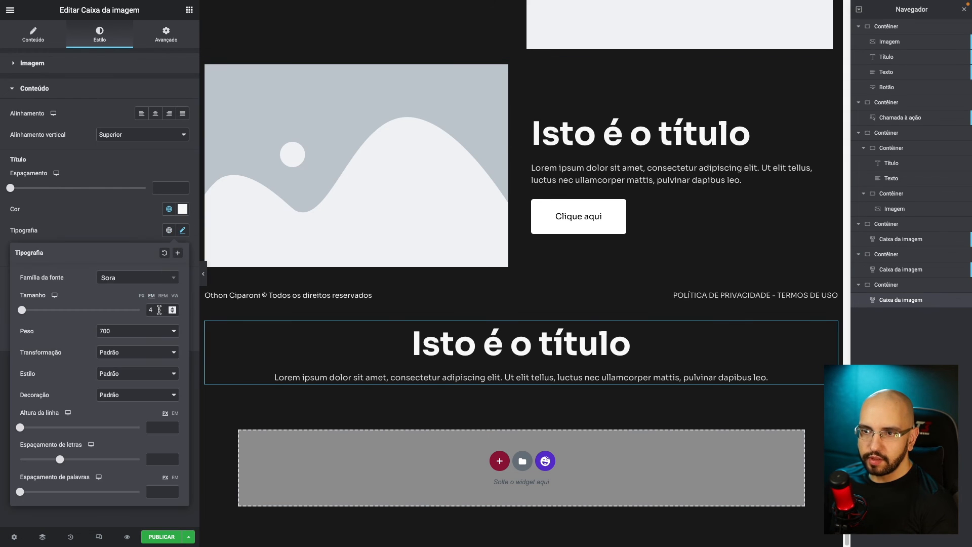
left_click(119, 331)
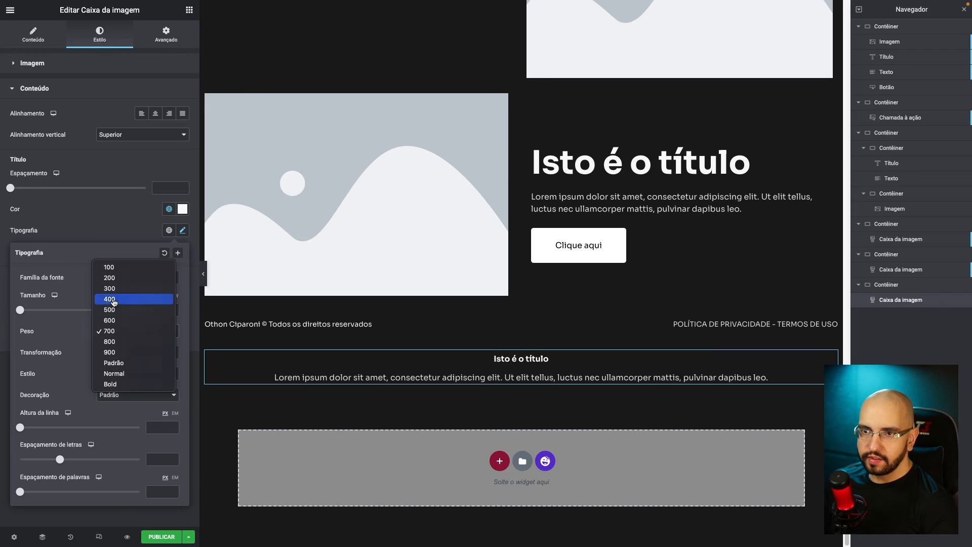
left_click(114, 301)
left_click(101, 221)
Step: Check the typography settings of the new image box's description, including the font family
left_click(184, 316)
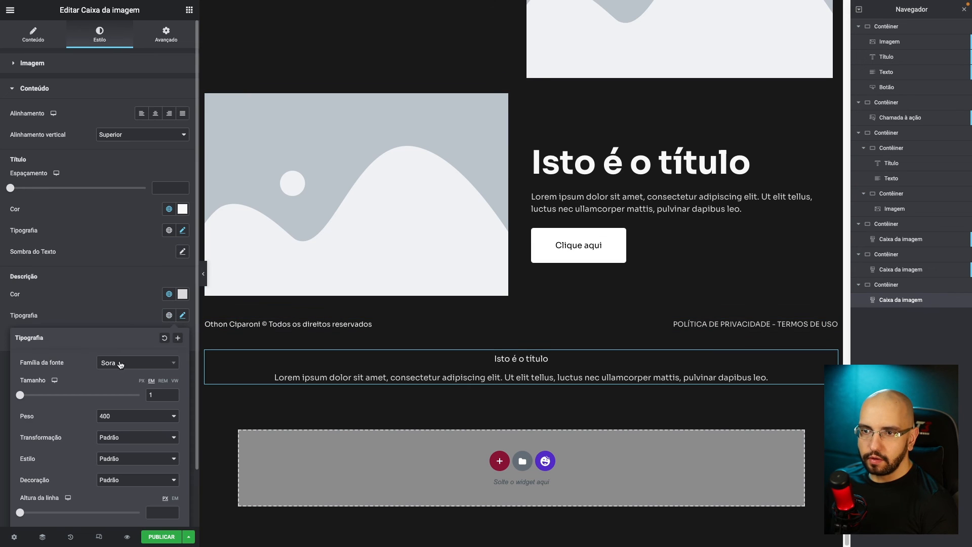
left_click(121, 362)
left_click(343, 329)
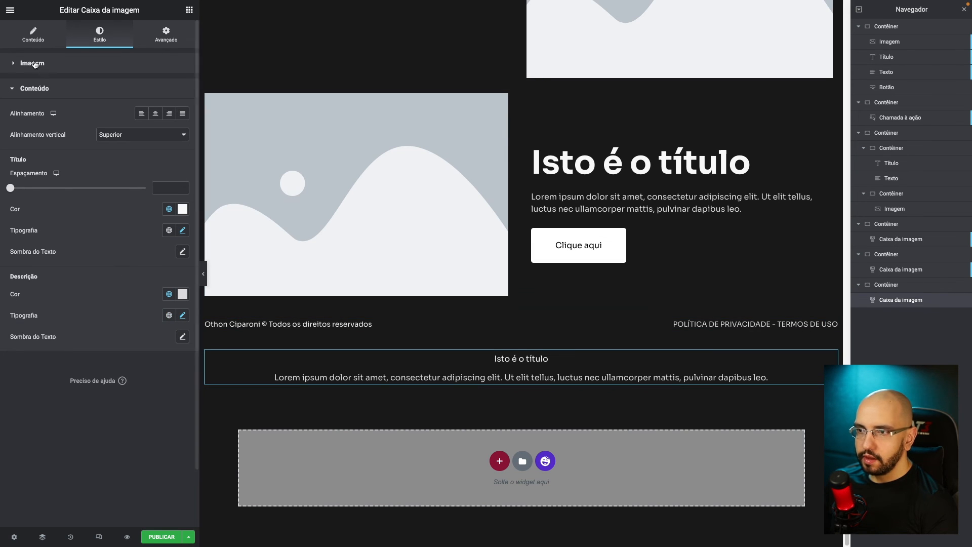
Step: Replace the new image box's title with "QUEM SERÁ O SEU PROFESSOR?<br>" followed by the teacher's full name
left_click(33, 36)
left_click_drag(49, 217, 2, 218)
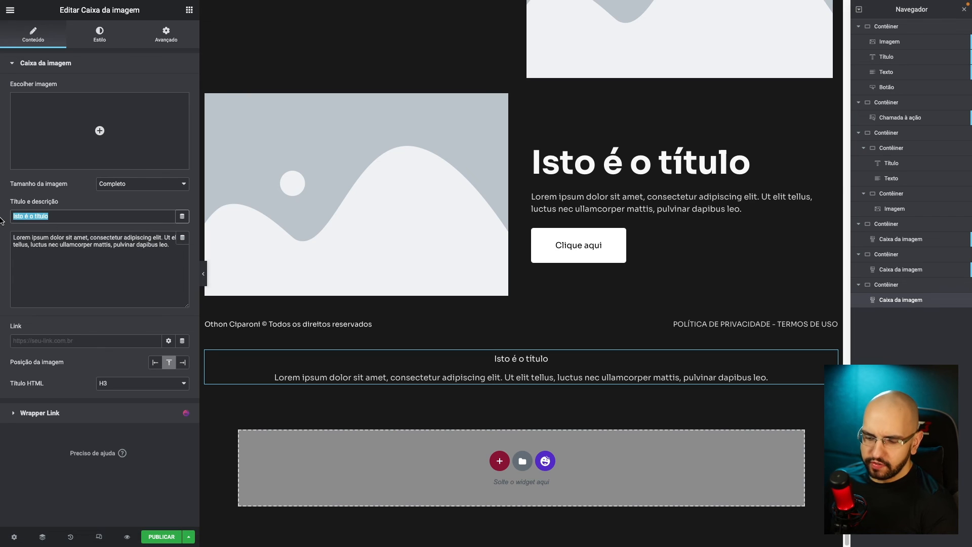
type("QUEM")
key("BackSpace")
key("BackSpace")
key("BackSpace")
key("BackSpace")
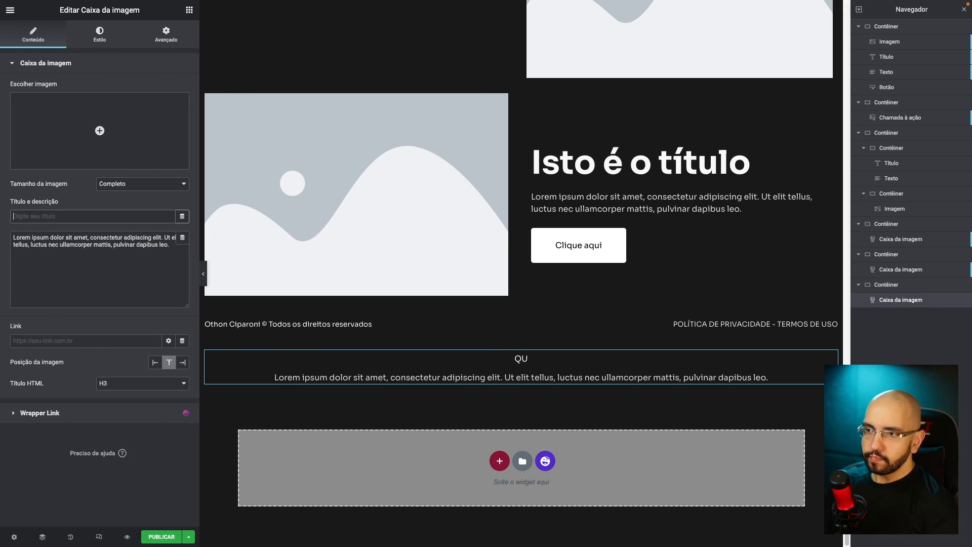
type("QUEM SERÁ O ")
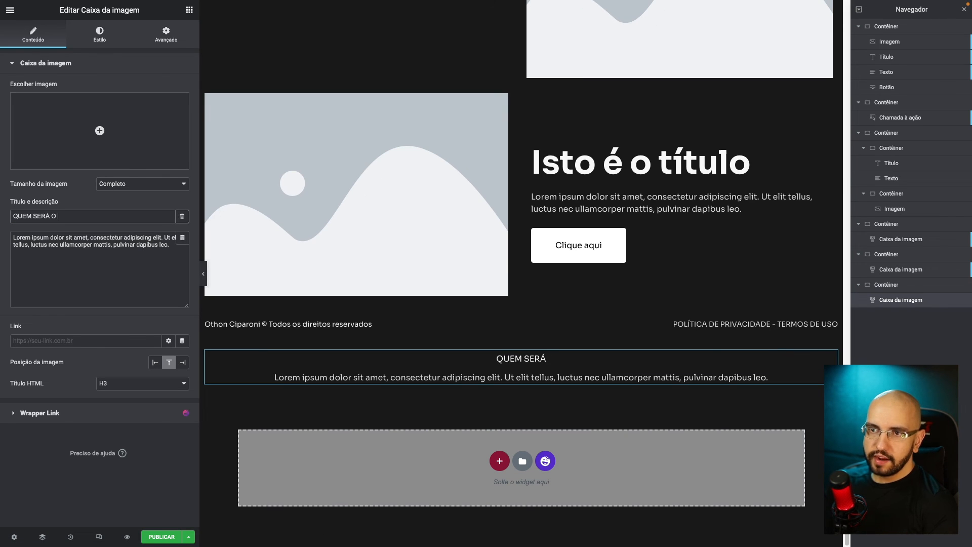
type("SEU PRO")
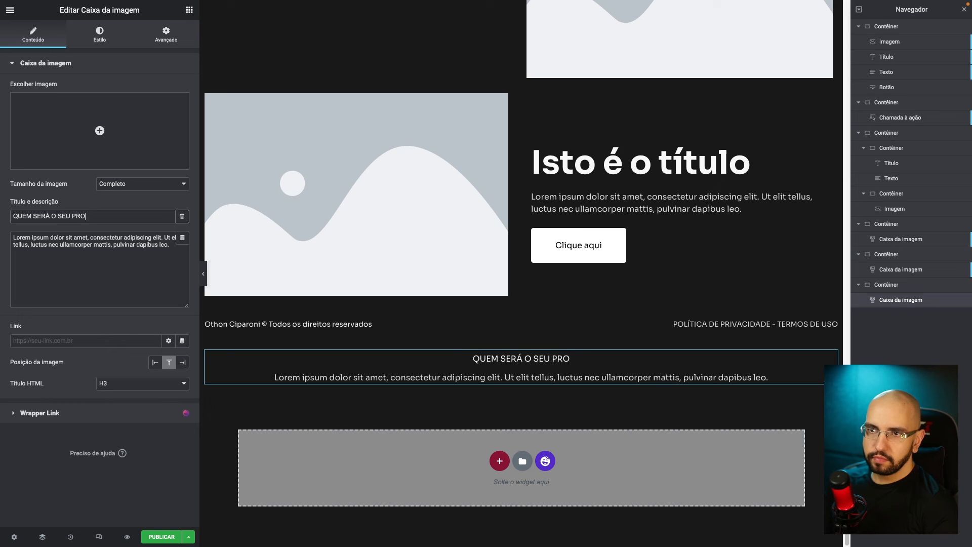
type("FESSOR")
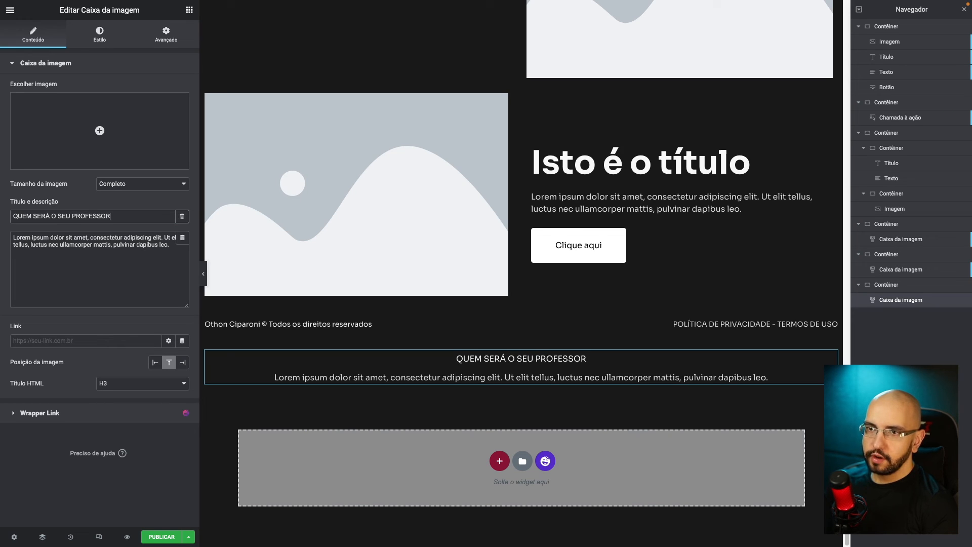
type("?<br>")
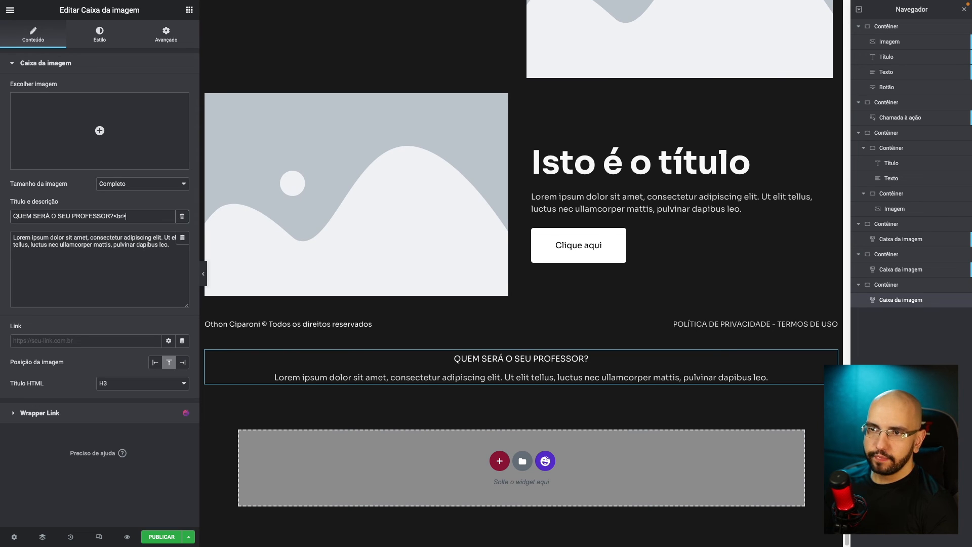
type("OTHON CIPARONI")
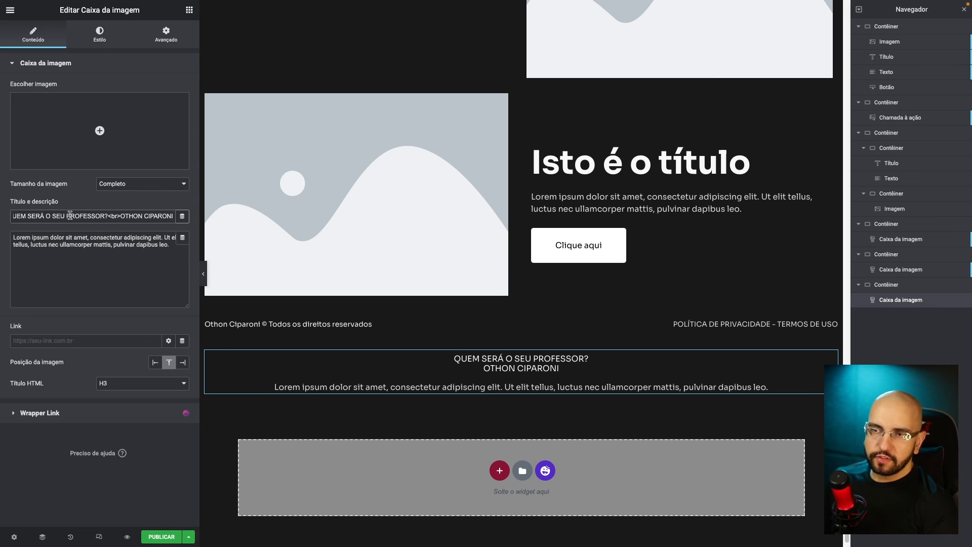
Step: Wrap the teacher's name in the image box title in custom <nome></nome> tags
type("<nome>")
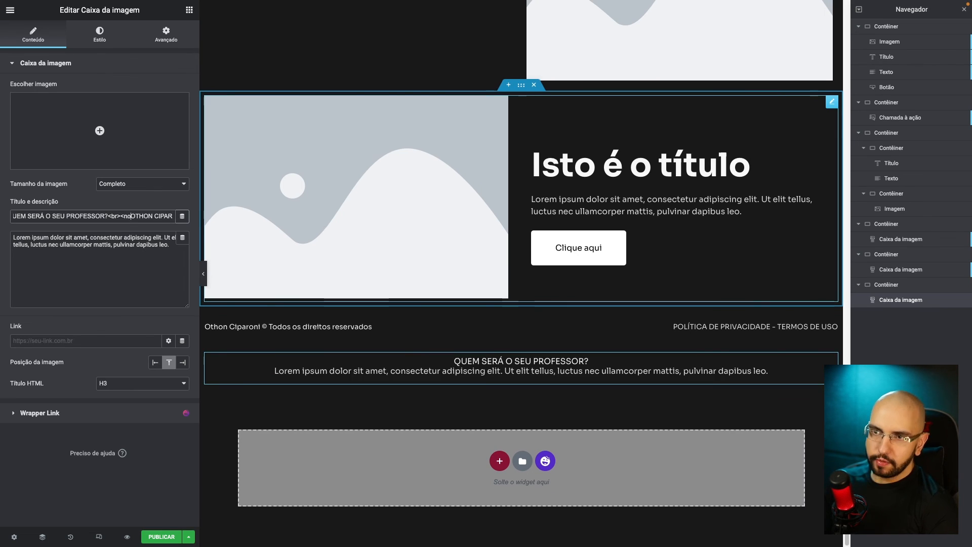
key("End")
type("<")
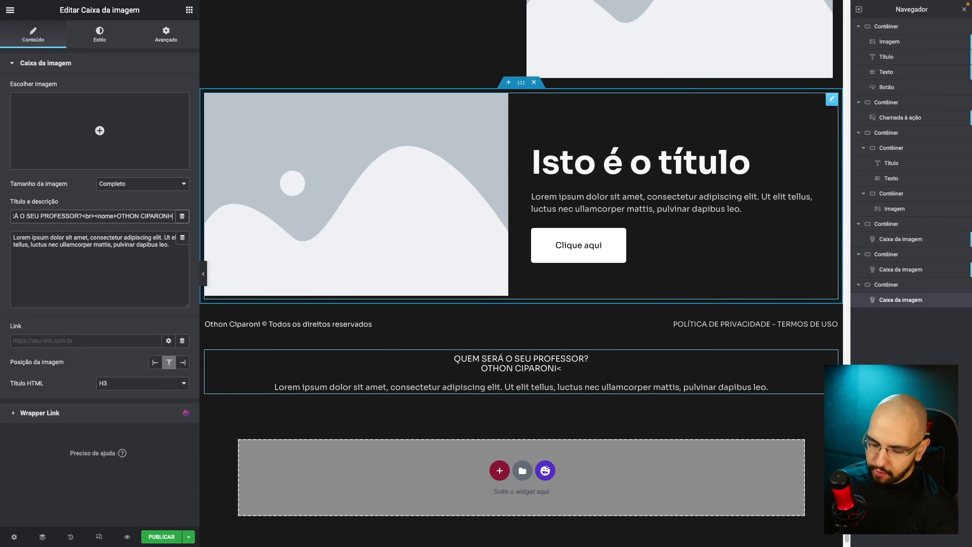
type("/nome>")
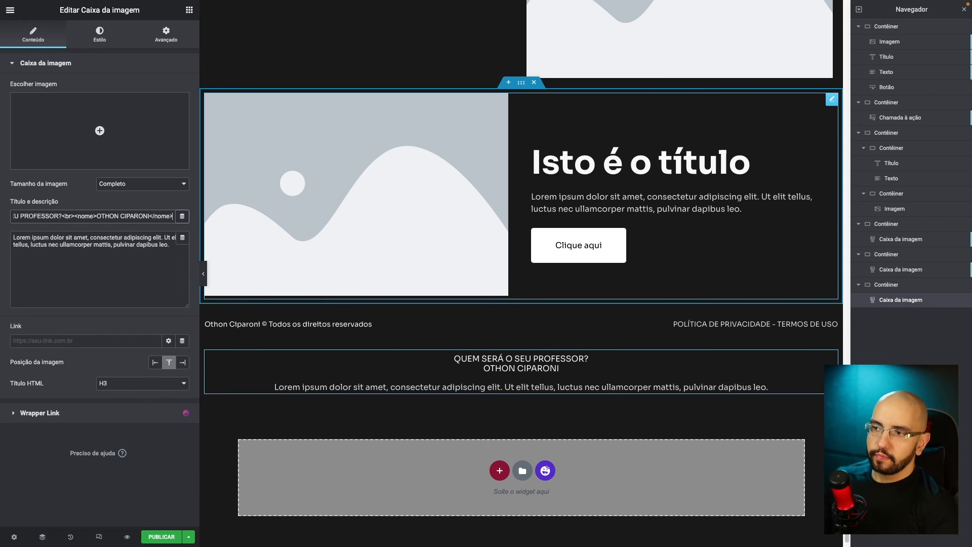
Step: Add a custom CSS rule for the nome tag to the image box, with font-size 3em
left_click(167, 34)
scroll(52, 463, "down", 3)
left_click(60, 466)
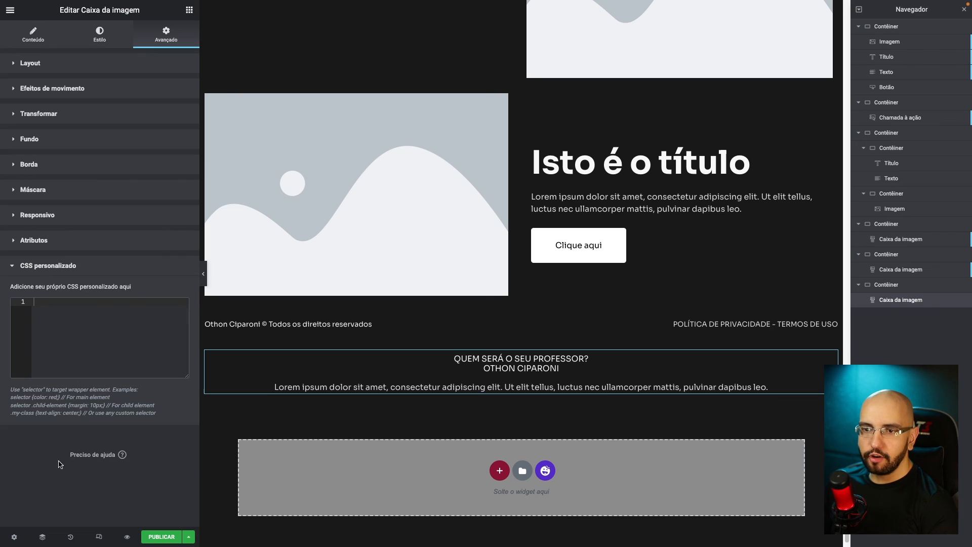
type("nome")
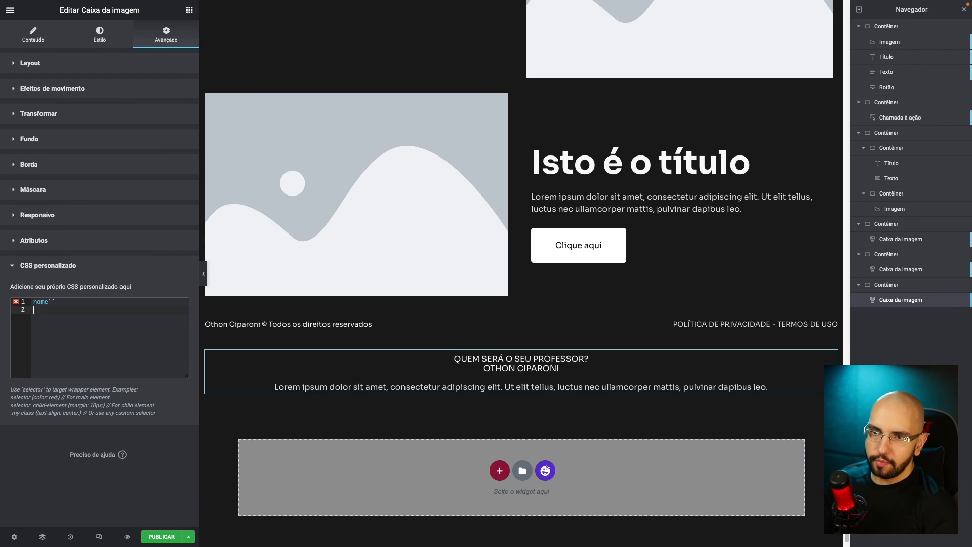
type("{")
key("Return")
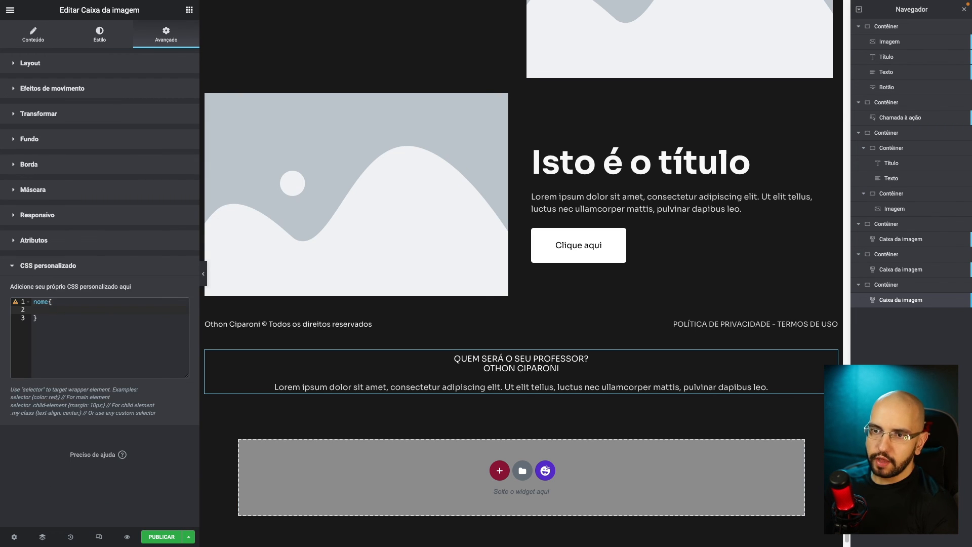
type("font-size")
key("Return")
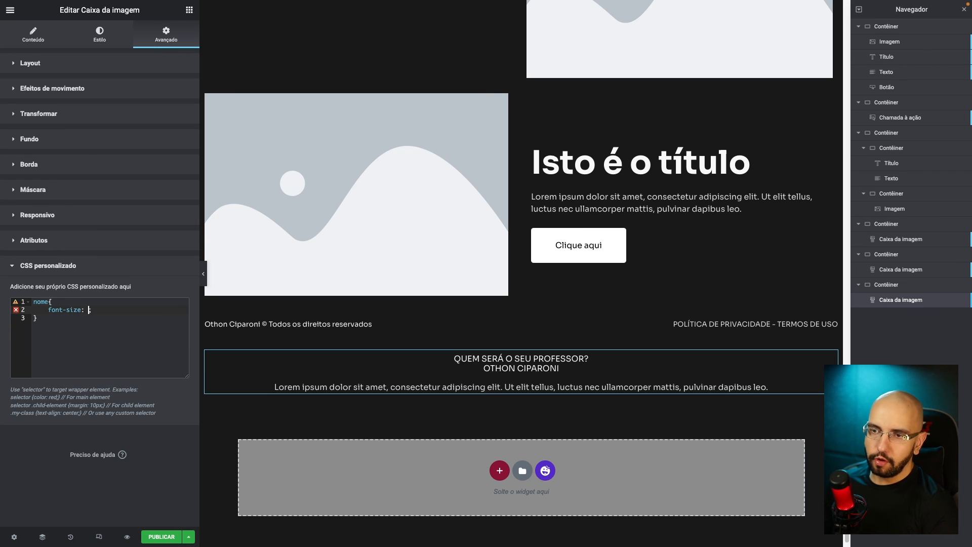
type("3em")
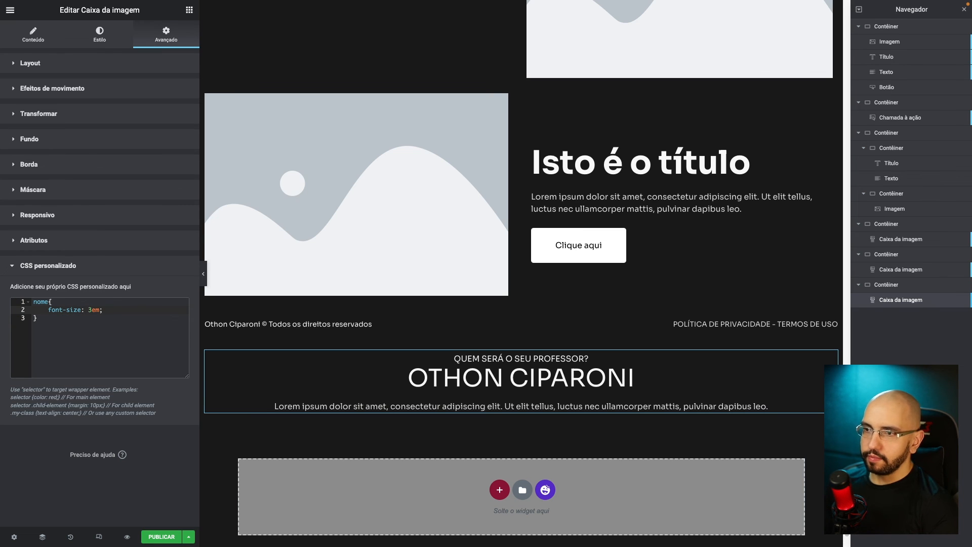
Step: Add font-weight: 700 to the nome CSS rule
key("Return")
type("f")
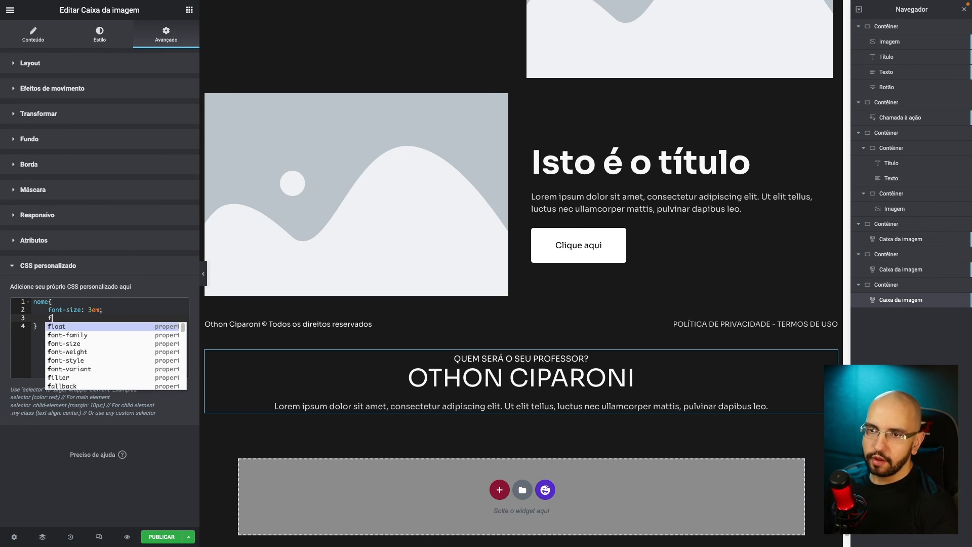
type("ont-w")
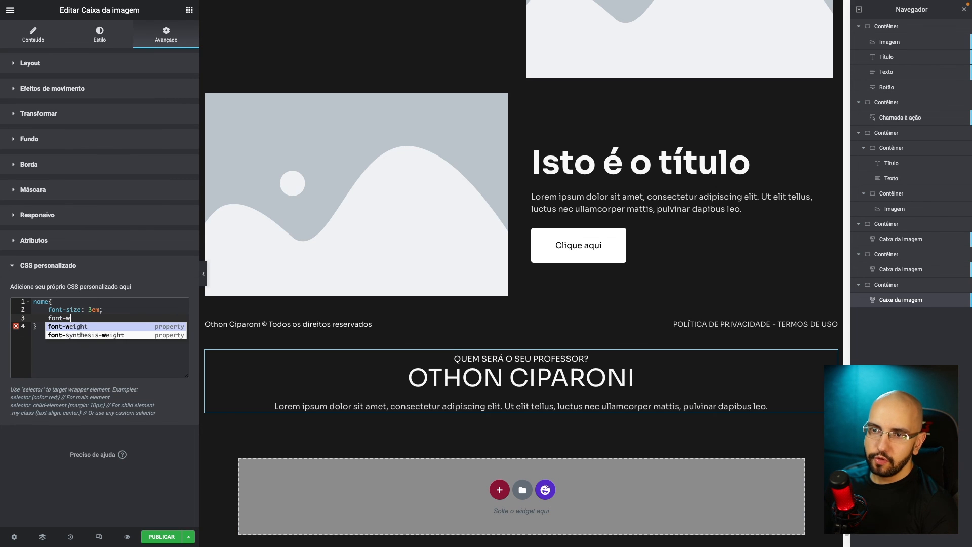
type("e")
key("Return")
type("700")
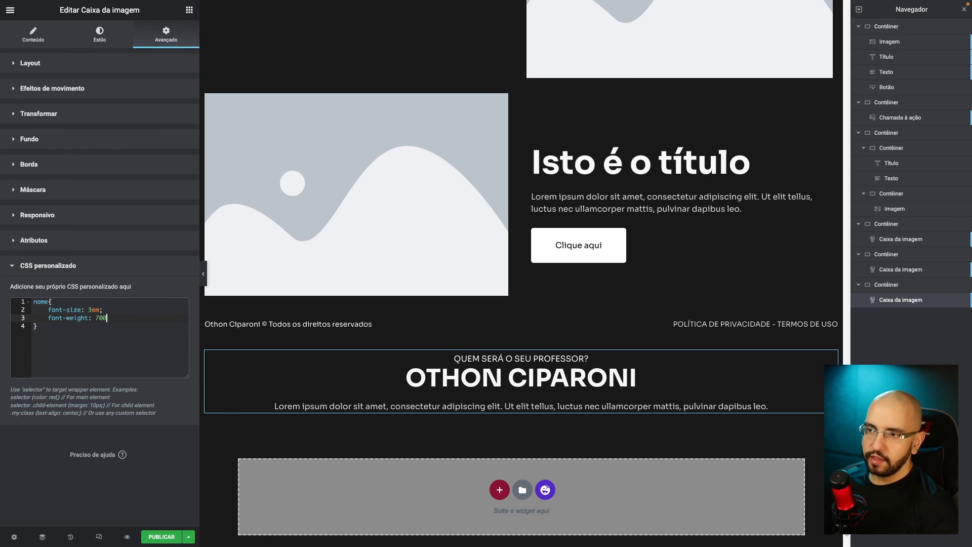
Step: Lengthen the image box description by repeating its lorem ipsum text so it appears three times
left_click(33, 35)
left_click_drag(171, 247, 1, 229)
key("ctrl+c")
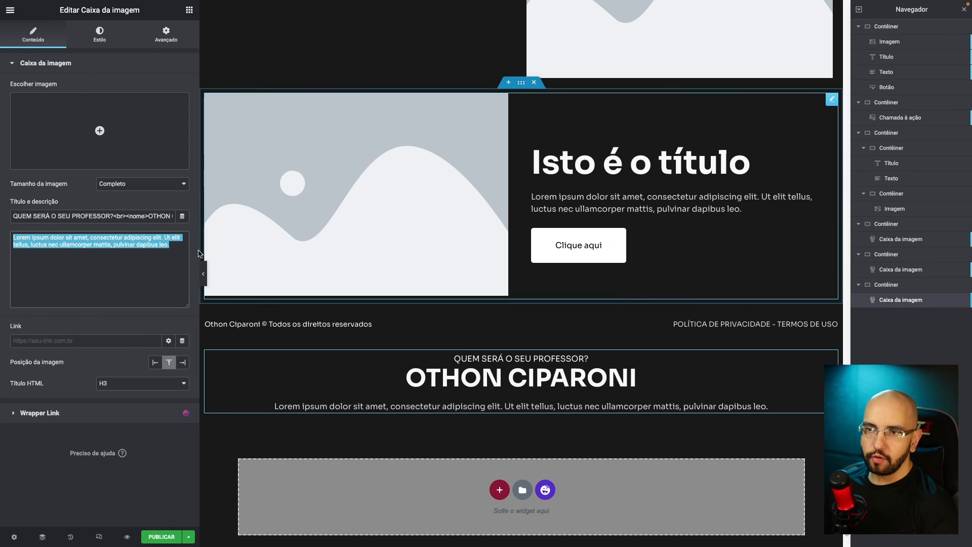
left_click(177, 248)
key("ctrl+v")
key("ctrl+v")
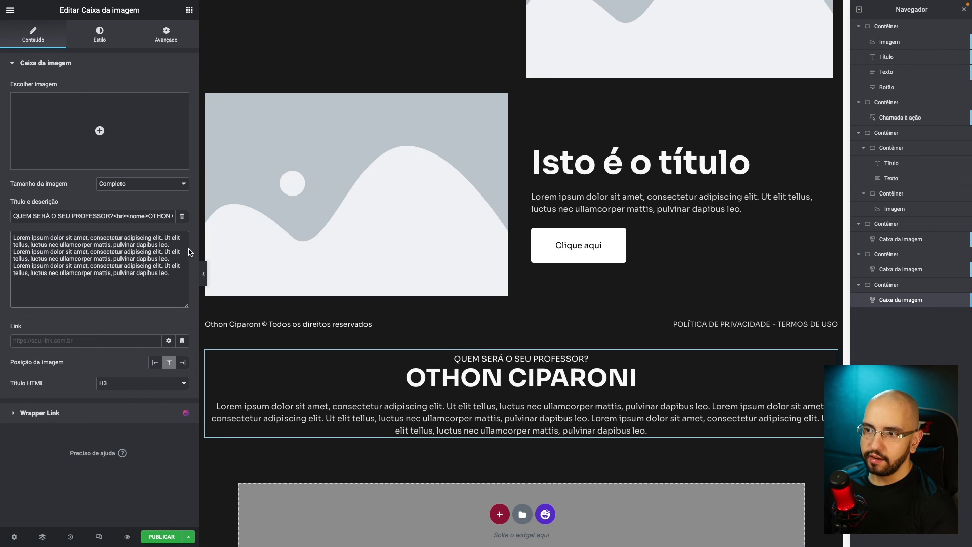
Step: Align the image box's content to the left
left_click(101, 40)
left_click(65, 373)
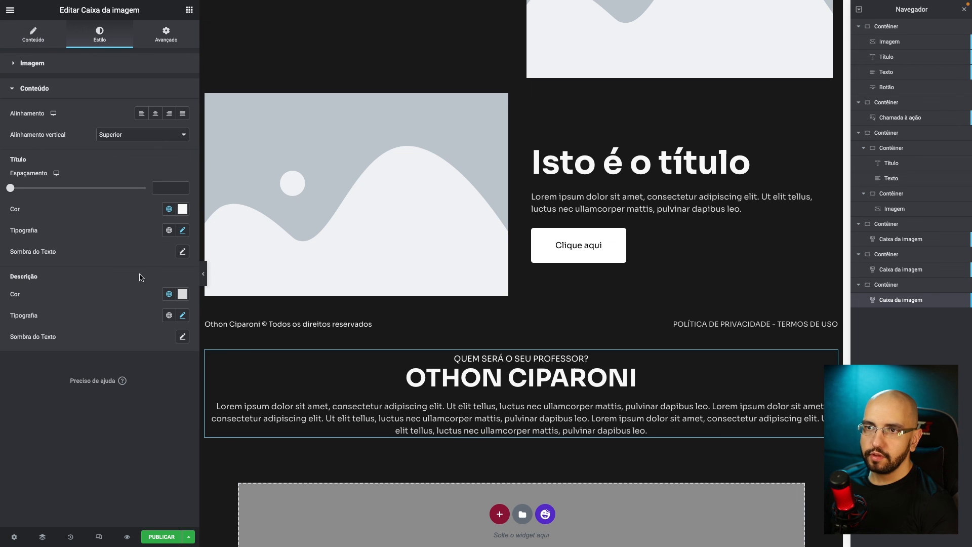
left_click(141, 113)
Step: Insert a second <br> in the image box title, between the question and the teacher's name
left_click(166, 35)
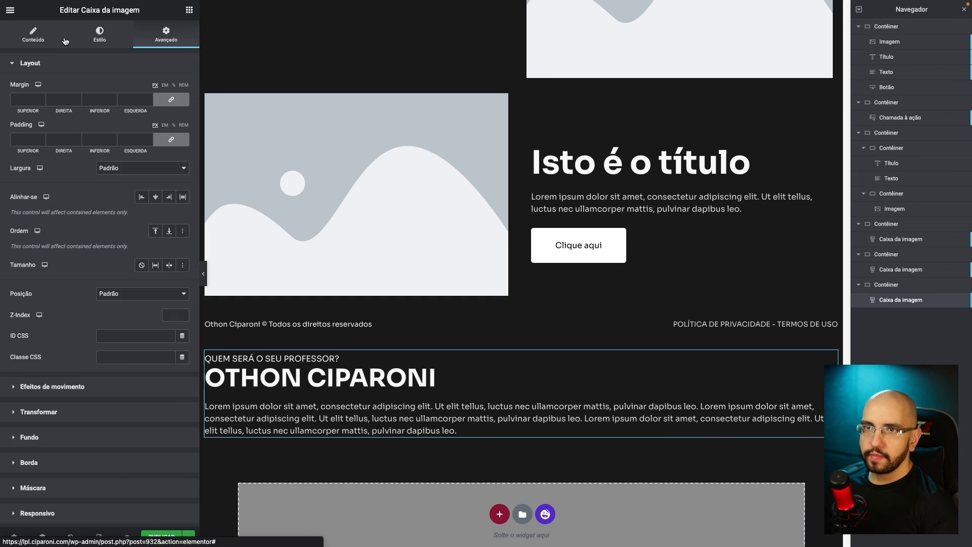
left_click(33, 36)
left_click(125, 216)
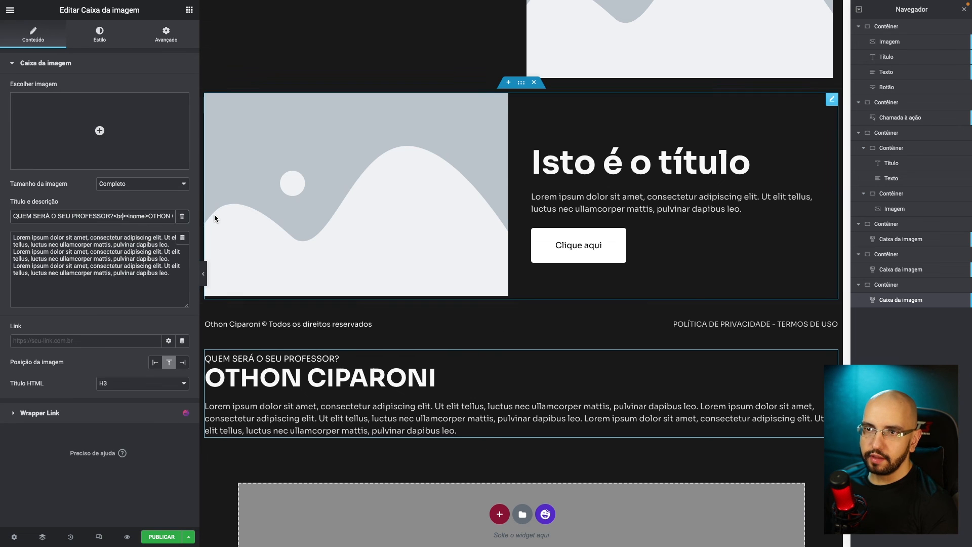
type("<br><")
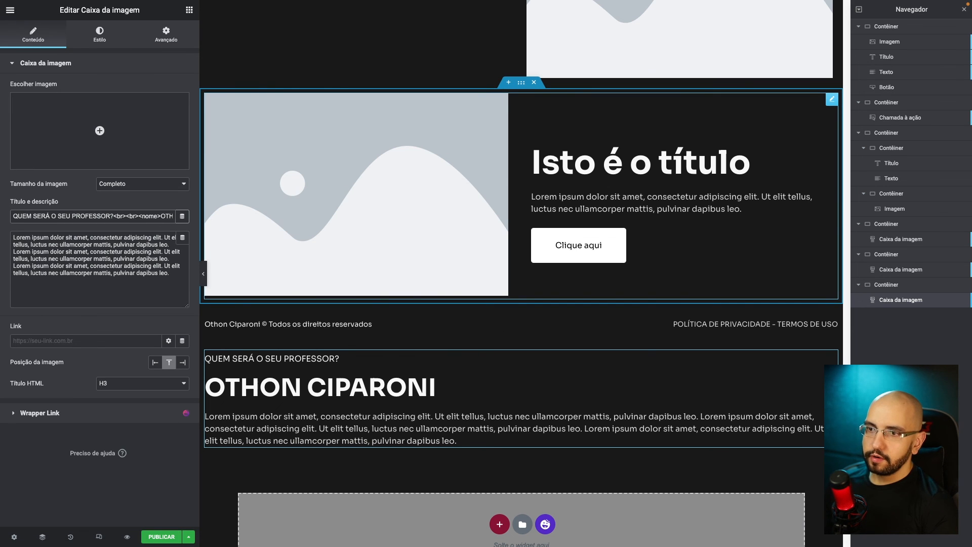
Step: Preview the page at full width, and review the teacher title's markup and its custom nome CSS rule
left_click(203, 273)
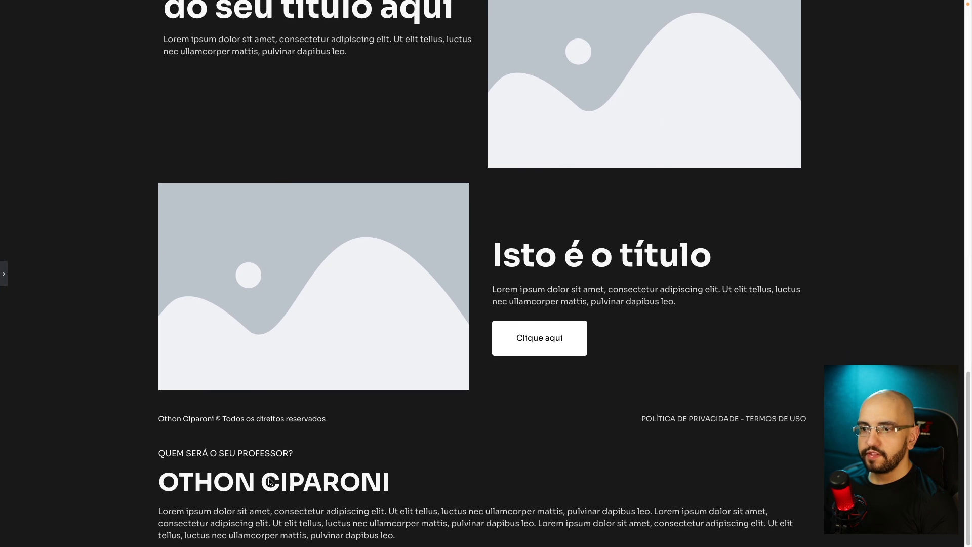
left_click(4, 273)
scroll(355, 299, "down", 4)
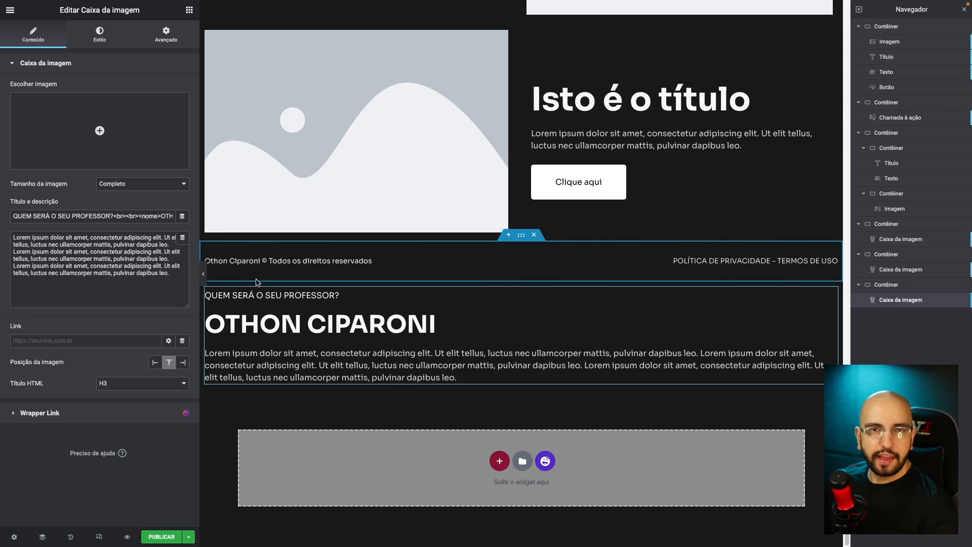
left_click_drag(142, 217, 161, 217)
left_click(171, 38)
scroll(60, 450, "down", 3)
left_click(58, 452)
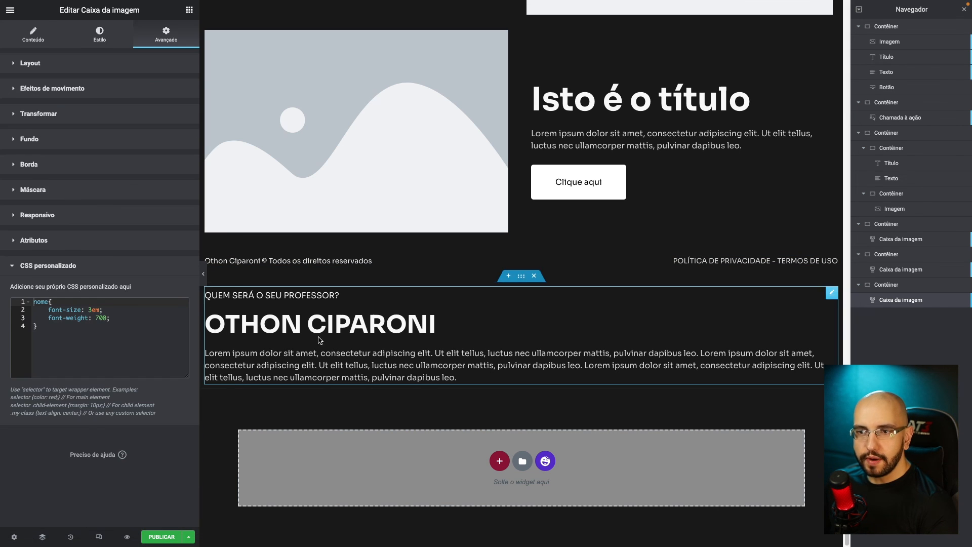
Step: Inspect the containers of the last three sections and the image box with the "Clique aqui" button in the page structure
left_click(897, 289)
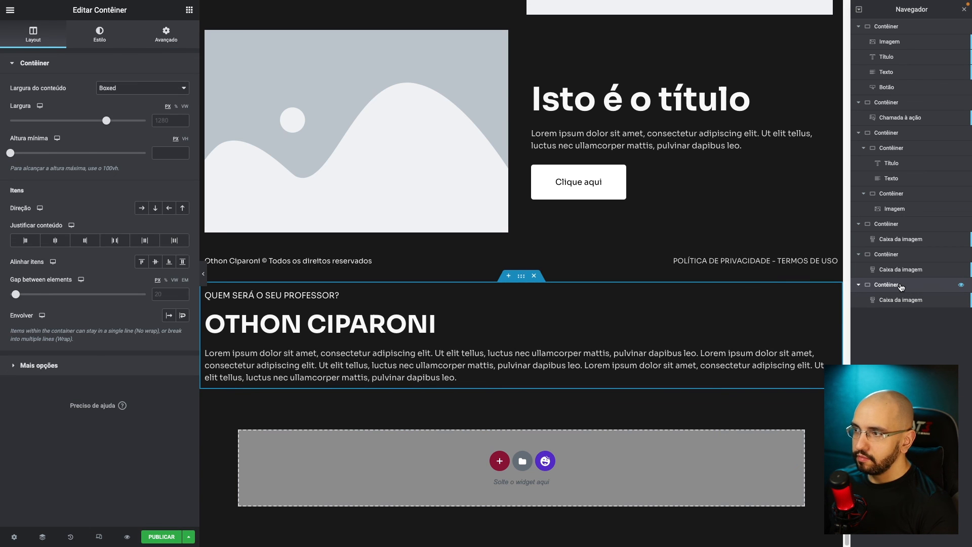
left_click(902, 268)
left_click(902, 255)
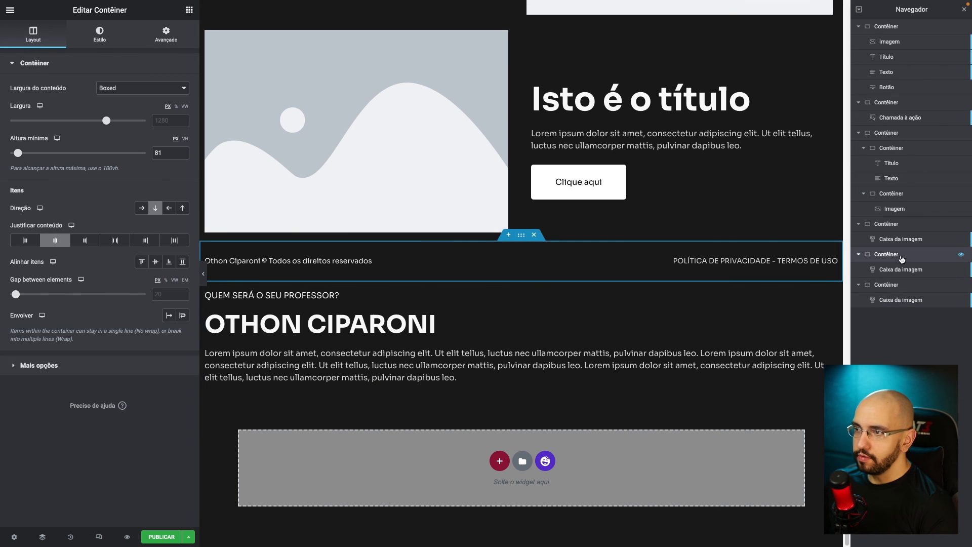
left_click(904, 233)
left_click(904, 225)
left_click(902, 240)
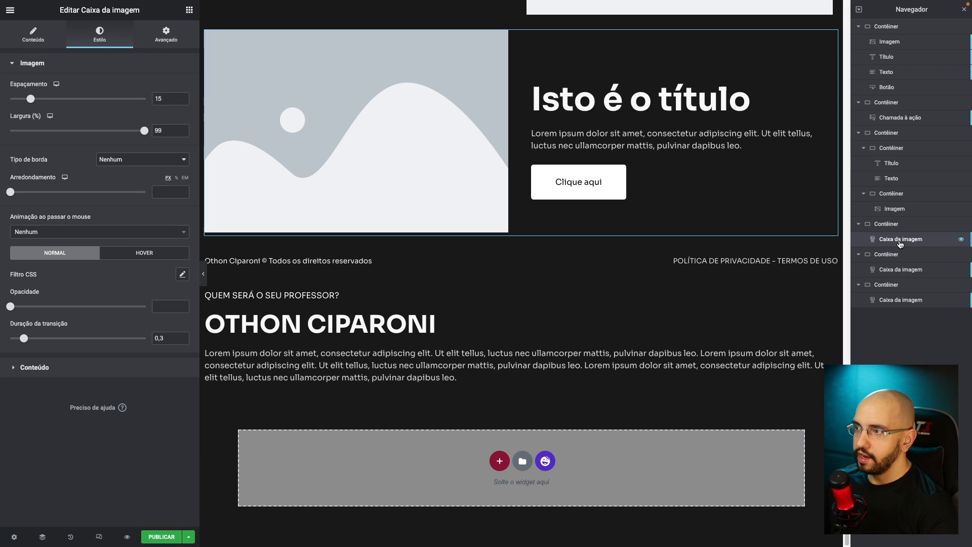